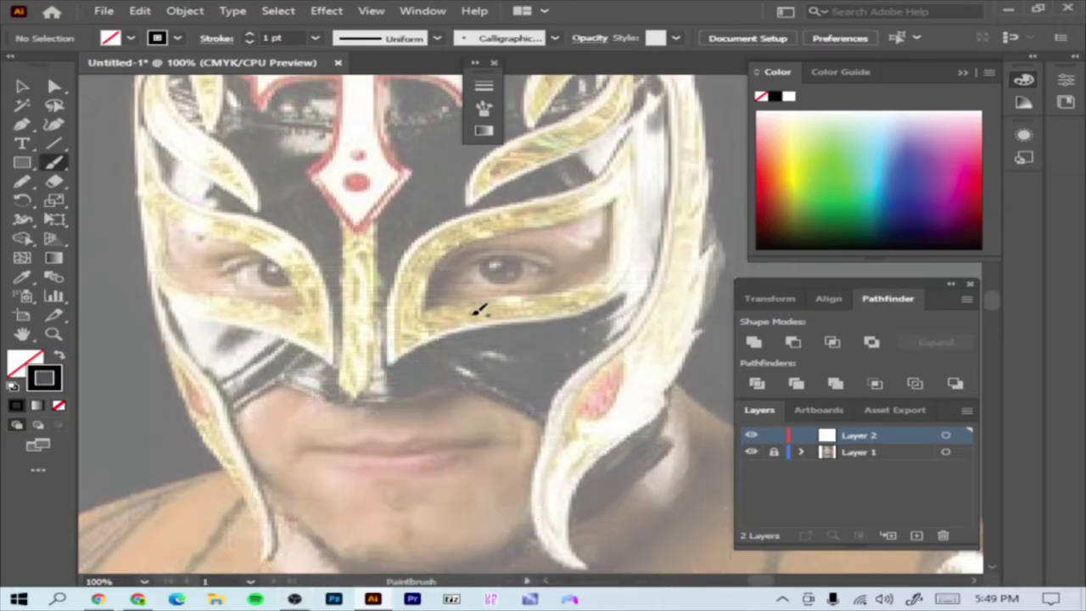
- Zoom in on the eye and brush the first arc over the upper eyelid
key("ctrl+plus")
key("ctrl+plus")
key("ctrl+plus")
mouse_move(240, 488)
left_mouse_down()
mouse_move(251, 459)
mouse_move(437, 365)
mouse_move(597, 414)
left_mouse_up()
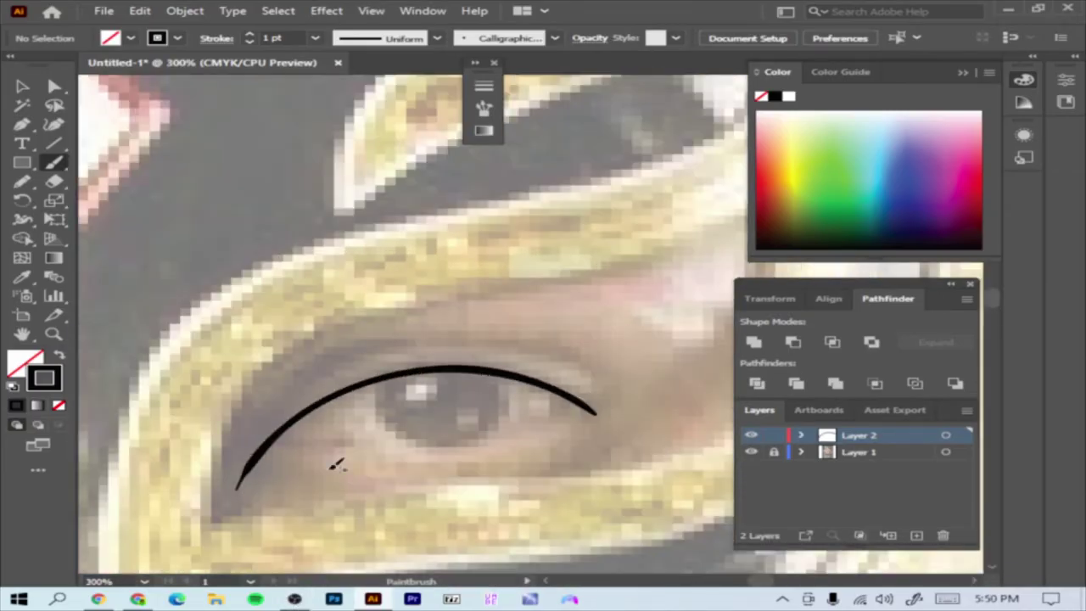
- Draw the right eye's lower lid and iris, undoing one misplaced stroke
left_click_drag(289, 458, 423, 463)
key("ctrl+z")
mouse_move(255, 466)
left_mouse_down()
mouse_move(351, 436)
mouse_move(546, 432)
mouse_move(594, 412)
left_mouse_up()
mouse_move(416, 383)
left_mouse_down()
mouse_move(450, 441)
mouse_move(518, 382)
left_mouse_up()
left_click_drag(309, 441, 594, 409)
- Resize the Eraser and erase the doubled end of the lower lid
left_click(53, 180)
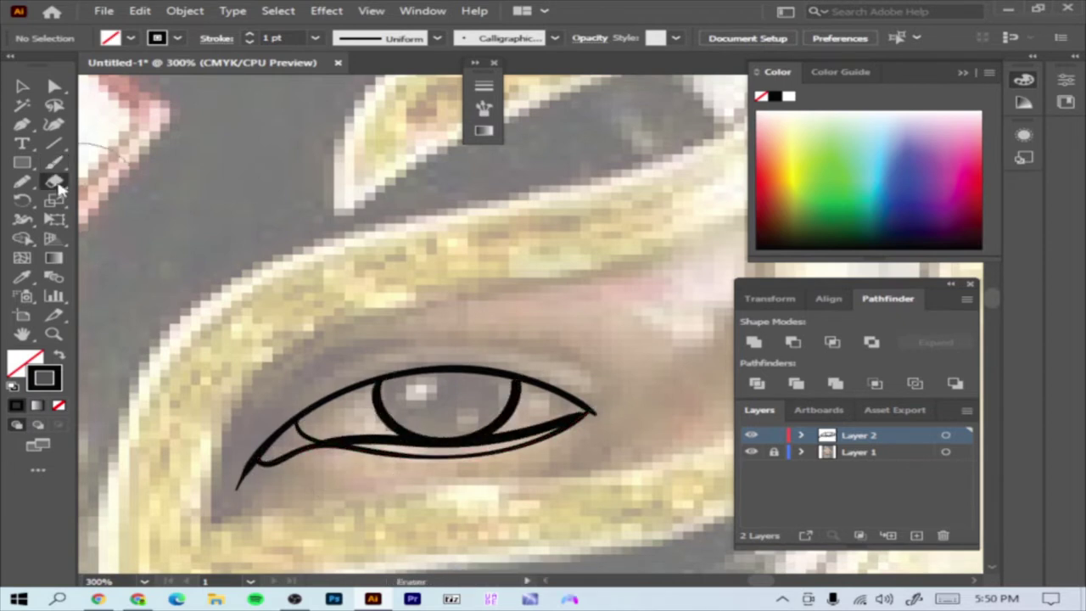
double_click(53, 181)
left_click_drag(368, 279, 357, 277)
key("Return")
mouse_move(577, 416)
left_mouse_down()
mouse_move(562, 437)
mouse_move(322, 454)
left_mouse_up()
- Clear all eye strokes and redraw the eyelids, inner corner, iris and crease
left_click(23, 88)
key("ctrl+a")
key("Delete")
key("b")
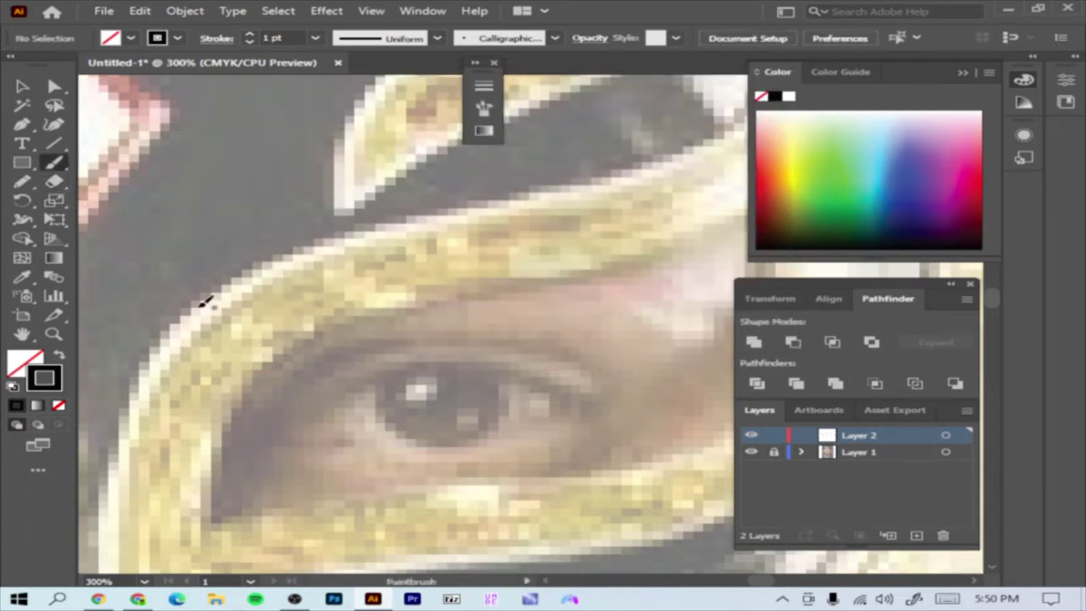
mouse_move(274, 446)
left_mouse_down()
mouse_move(364, 382)
mouse_move(586, 413)
mouse_move(310, 427)
mouse_move(437, 443)
mouse_move(585, 413)
left_mouse_up()
left_click_drag(331, 404, 340, 422)
left_click_drag(377, 387, 390, 420)
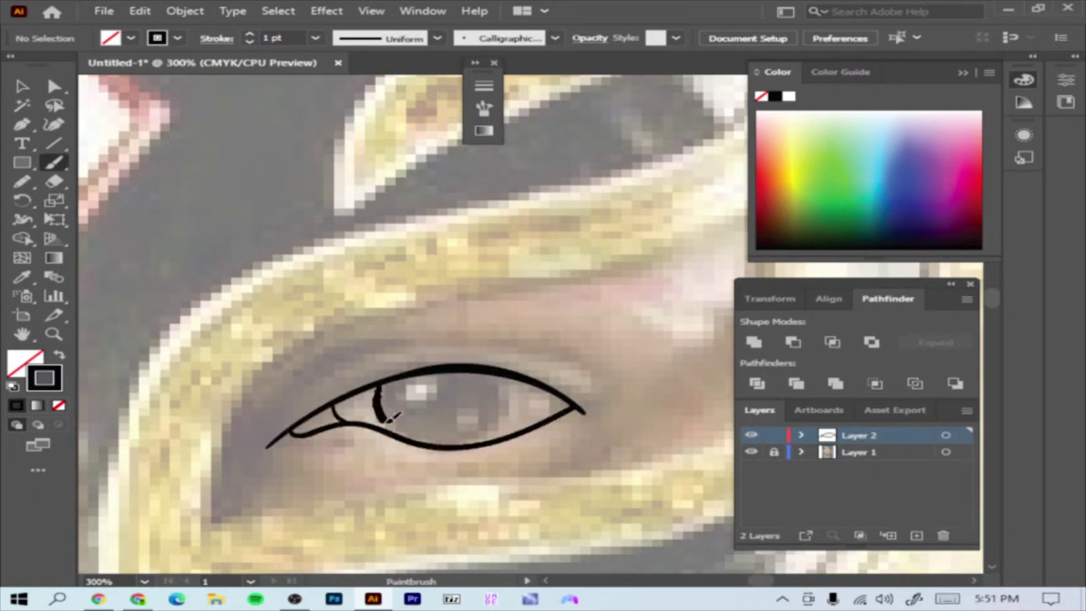
left_click_drag(504, 423, 500, 367)
mouse_move(271, 418)
left_mouse_down()
mouse_move(543, 341)
mouse_move(588, 373)
left_mouse_up()
- Trace the outline of the left eye-hole
key("ctrl+minus")
key("ctrl+minus")
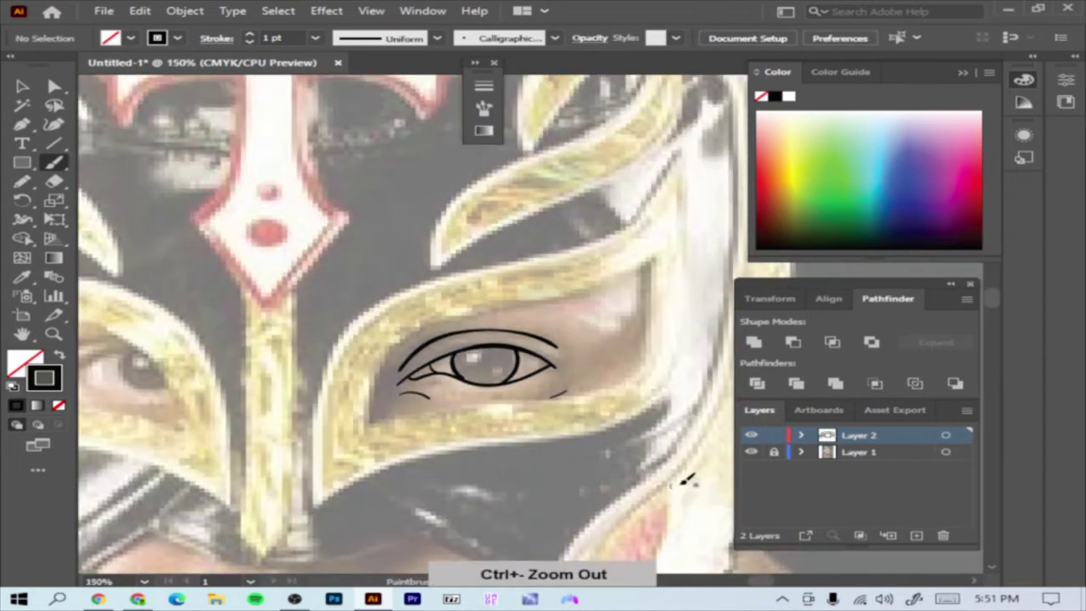
key("ctrl+minus")
key("ctrl+plus")
key("ctrl+plus")
mouse_move(250, 267)
left_mouse_down()
mouse_move(485, 368)
mouse_move(526, 472)
mouse_move(315, 400)
mouse_move(253, 270)
left_mouse_up()
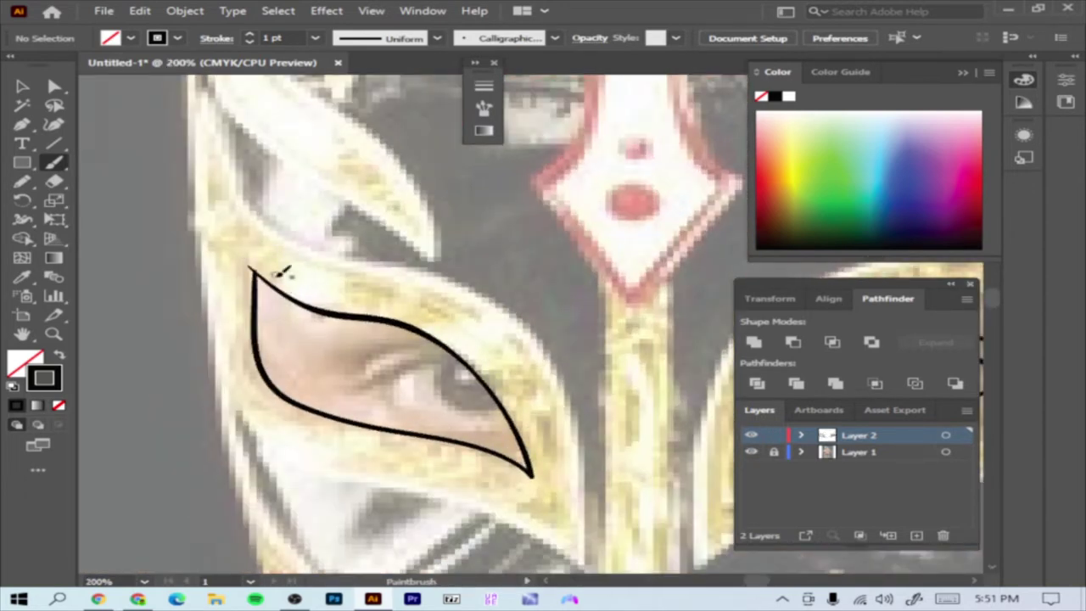
- Draw the left eye's upper lid, iris curve, lower lid and crease
key("ctrl+plus")
mouse_move(283, 417)
left_mouse_down()
mouse_move(424, 381)
mouse_move(387, 388)
mouse_move(485, 461)
left_mouse_up()
left_click_drag(316, 414, 508, 473)
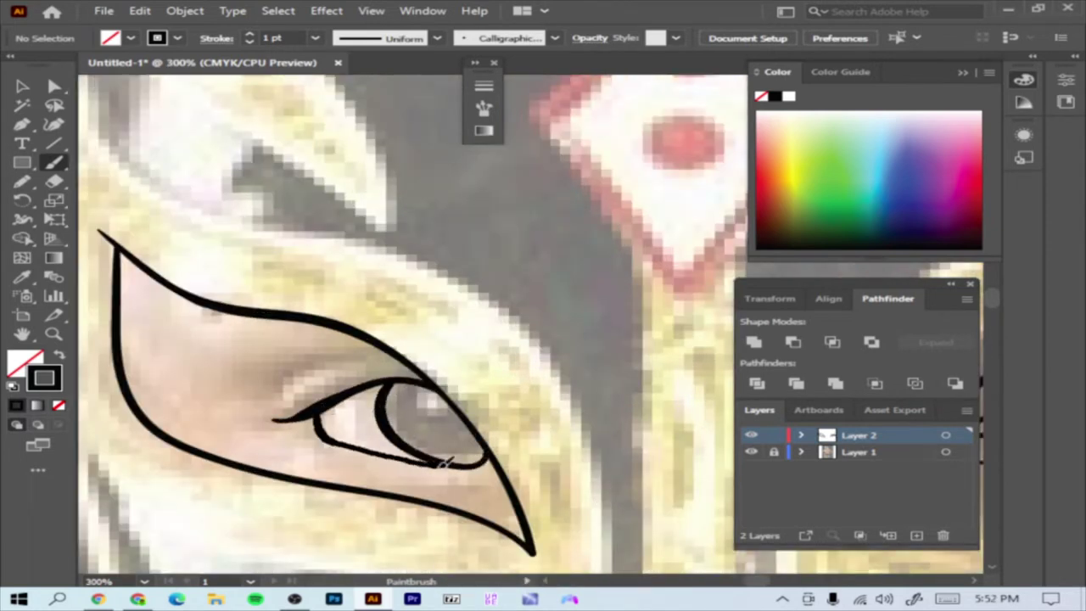
left_click_drag(310, 366, 425, 383)
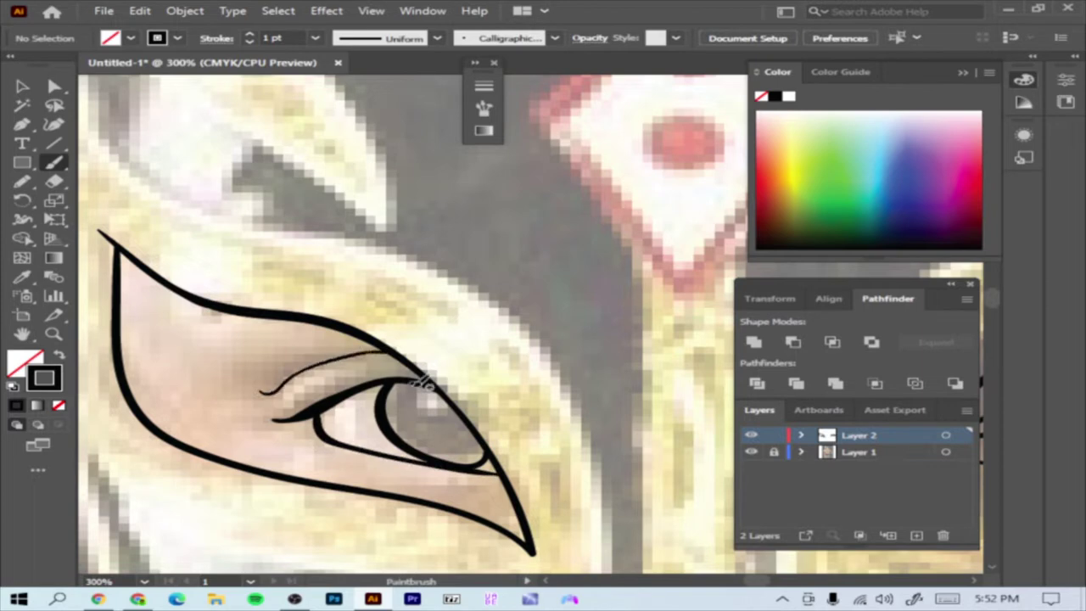
key("ctrl+minus")
key("ctrl+minus")
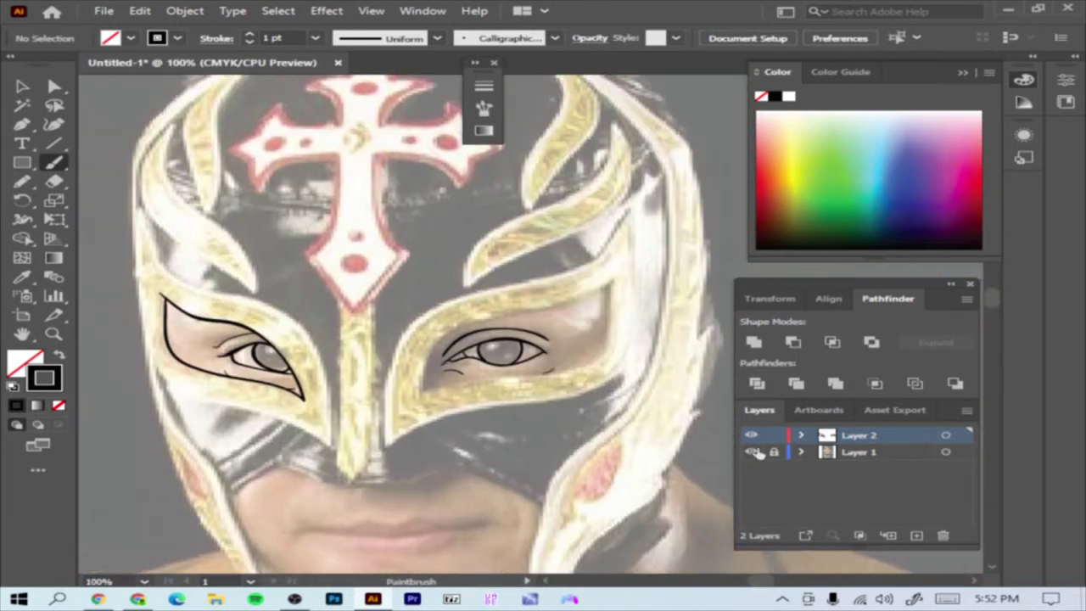
- Trace the gold band all around the right eye
key("ctrl+plus")
mouse_move(368, 427)
left_mouse_down()
mouse_move(485, 303)
mouse_move(660, 259)
mouse_move(648, 330)
left_mouse_up()
mouse_move(576, 389)
left_mouse_down()
mouse_move(424, 400)
mouse_move(375, 423)
mouse_move(521, 282)
mouse_move(642, 202)
mouse_move(638, 293)
mouse_move(509, 401)
mouse_move(392, 448)
left_mouse_up()
key("ctrl+minus")
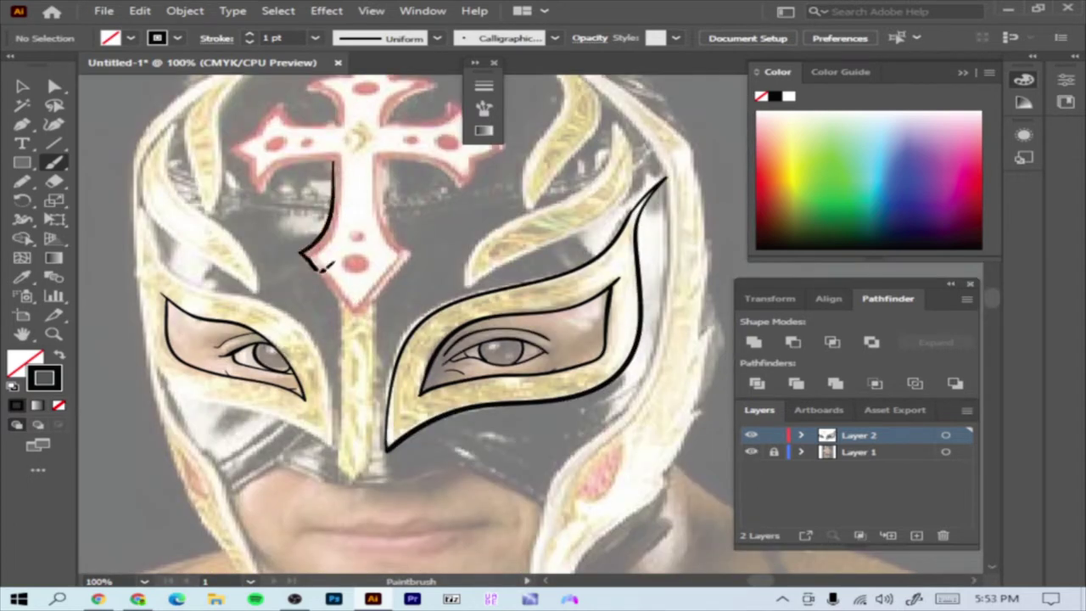
- Outline the forehead cross, centre stripe and mask's left edge, checking with the photo hidden
mouse_move(323, 266)
left_mouse_down()
mouse_move(376, 297)
mouse_move(417, 250)
mouse_move(389, 170)
left_mouse_up()
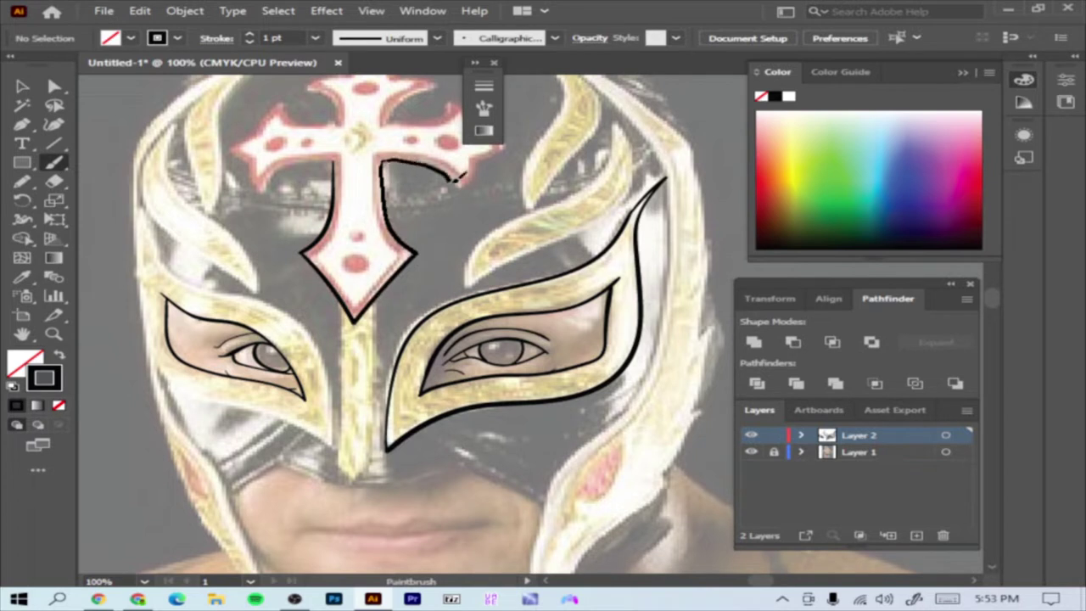
left_click_drag(482, 160, 505, 149)
mouse_move(376, 299)
left_mouse_down()
mouse_move(374, 394)
mouse_move(346, 471)
mouse_move(341, 304)
left_mouse_up()
left_click(751, 452)
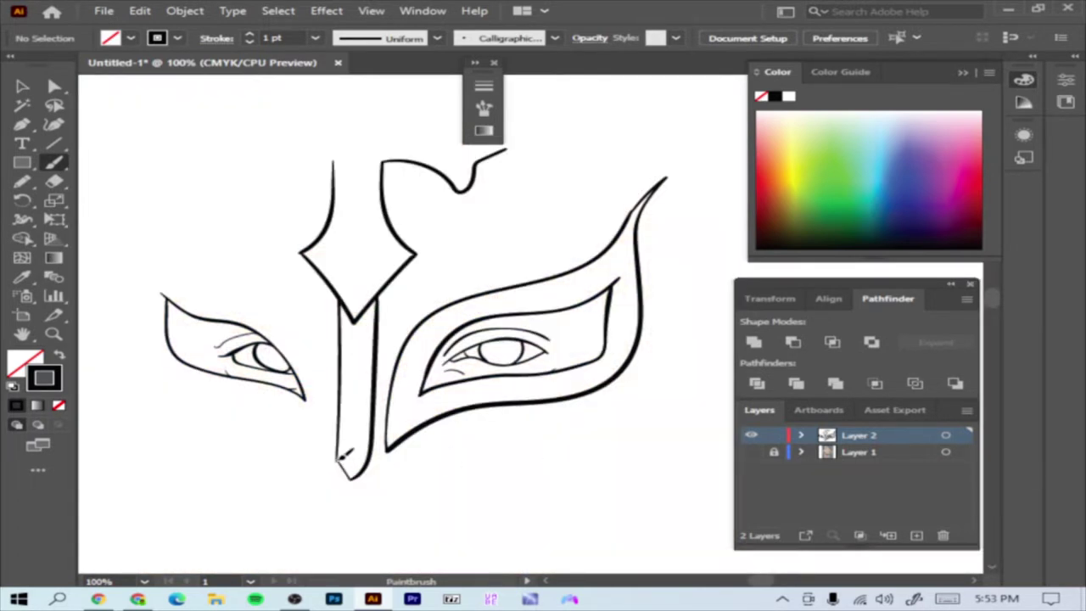
left_click(751, 452)
mouse_move(138, 222)
left_mouse_down()
mouse_move(140, 293)
mouse_move(193, 391)
left_mouse_up()
mouse_move(323, 427)
left_mouse_down()
mouse_move(347, 445)
mouse_move(217, 285)
left_mouse_up()
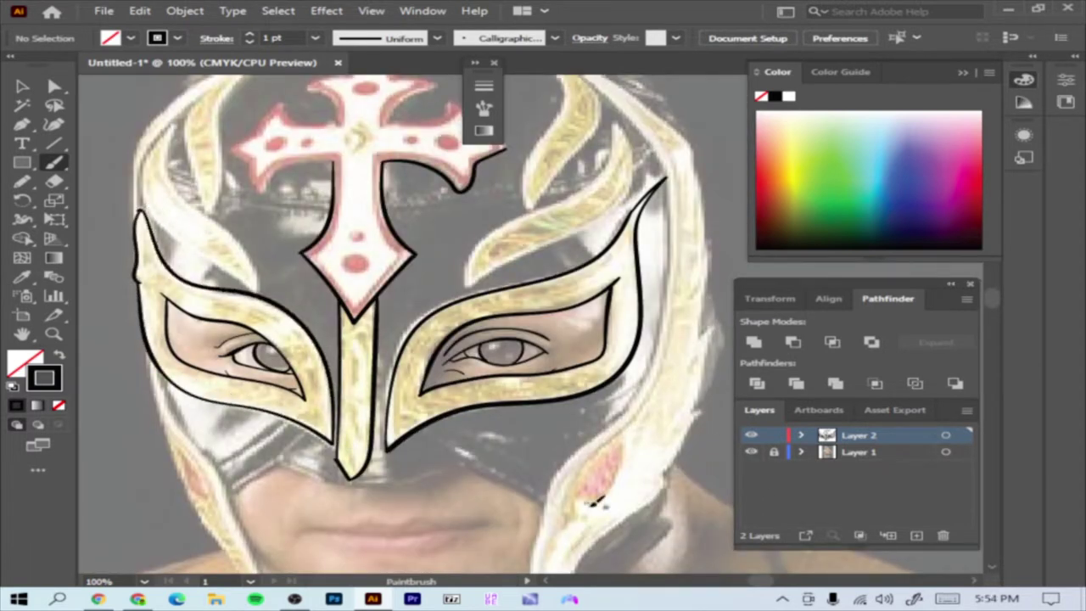
- Outline the crescent and flame-like fin shapes on the mask's upper left
left_click(751, 452)
scroll(424, 323, "left", 5)
key("ctrl+=")
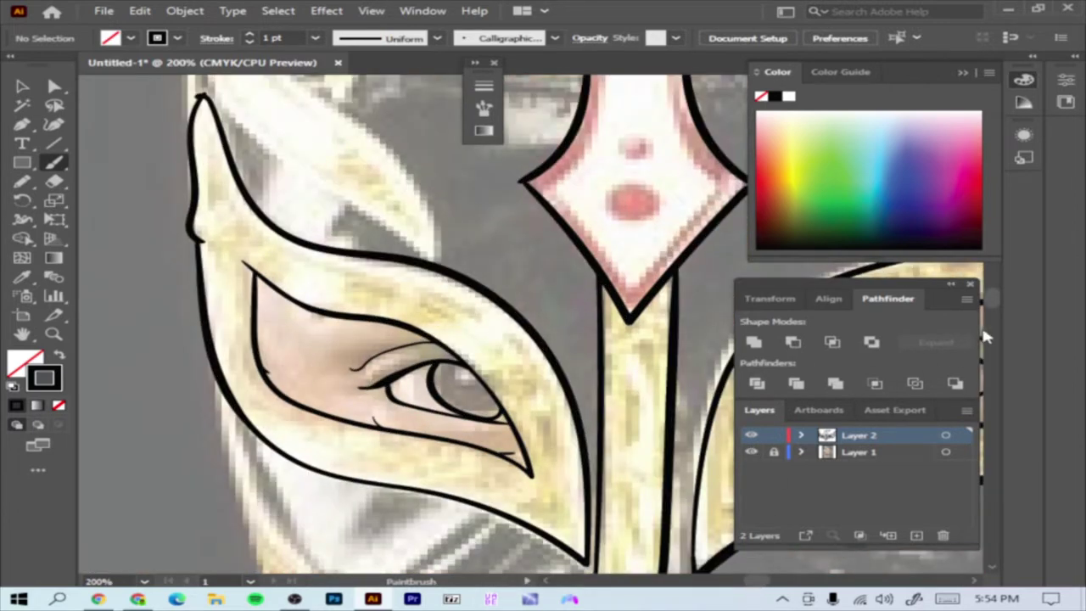
scroll(984, 337, "up", 5)
mouse_move(236, 180)
left_mouse_down()
mouse_move(275, 366)
mouse_move(450, 479)
mouse_move(398, 365)
mouse_move(258, 199)
mouse_move(270, 142)
left_mouse_up()
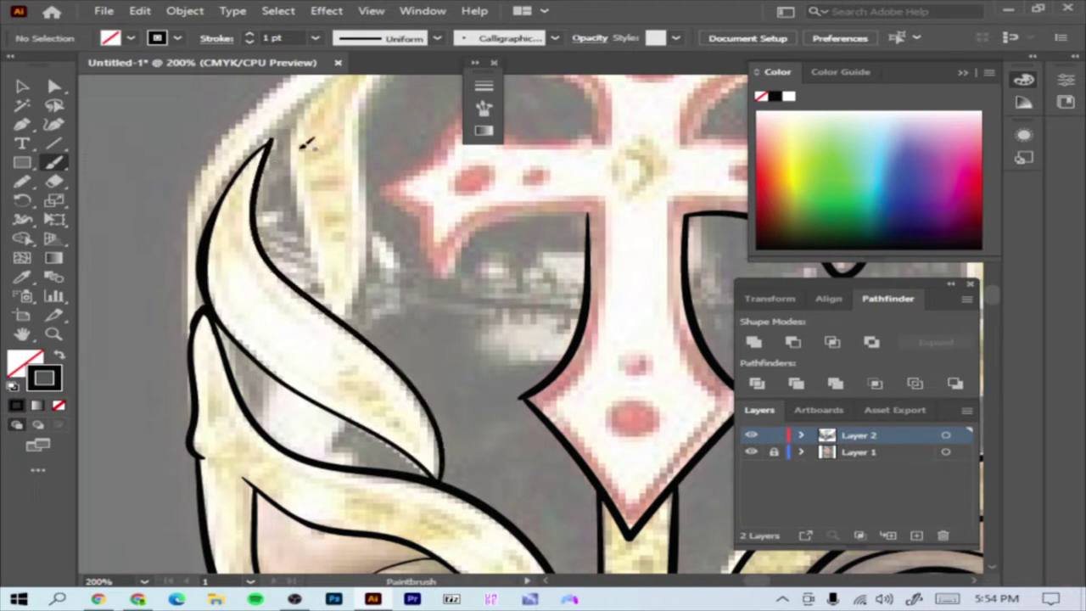
mouse_move(203, 318)
left_mouse_down()
mouse_move(194, 280)
mouse_move(280, 83)
left_mouse_up()
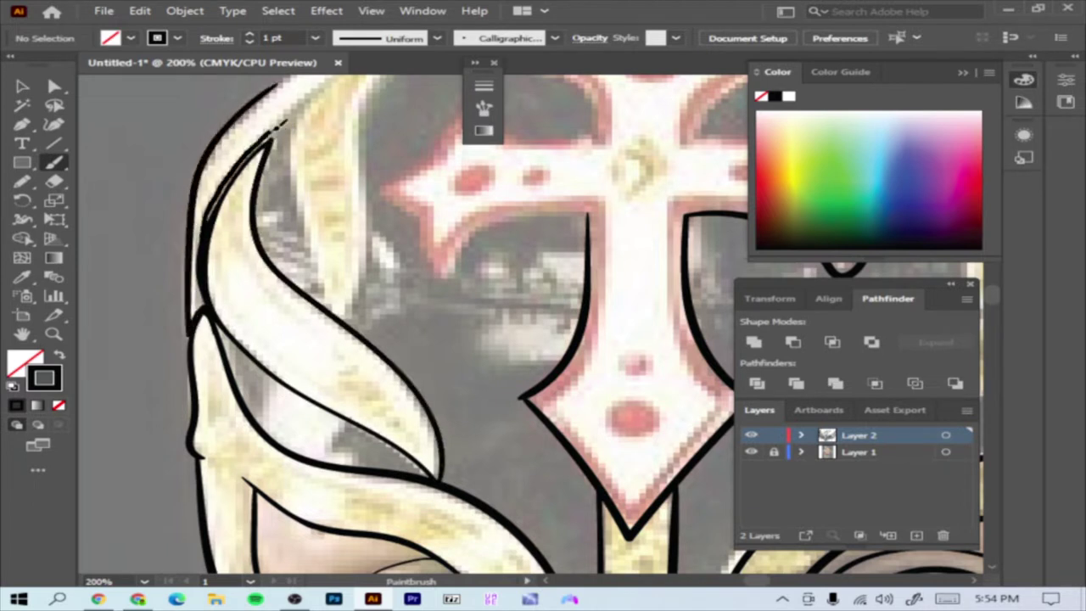
left_click_drag(204, 276, 202, 315)
left_click_drag(327, 268, 333, 274)
mouse_move(322, 85)
left_mouse_down()
mouse_move(341, 318)
mouse_move(370, 87)
left_mouse_up()
left_click_drag(370, 287, 509, 297)
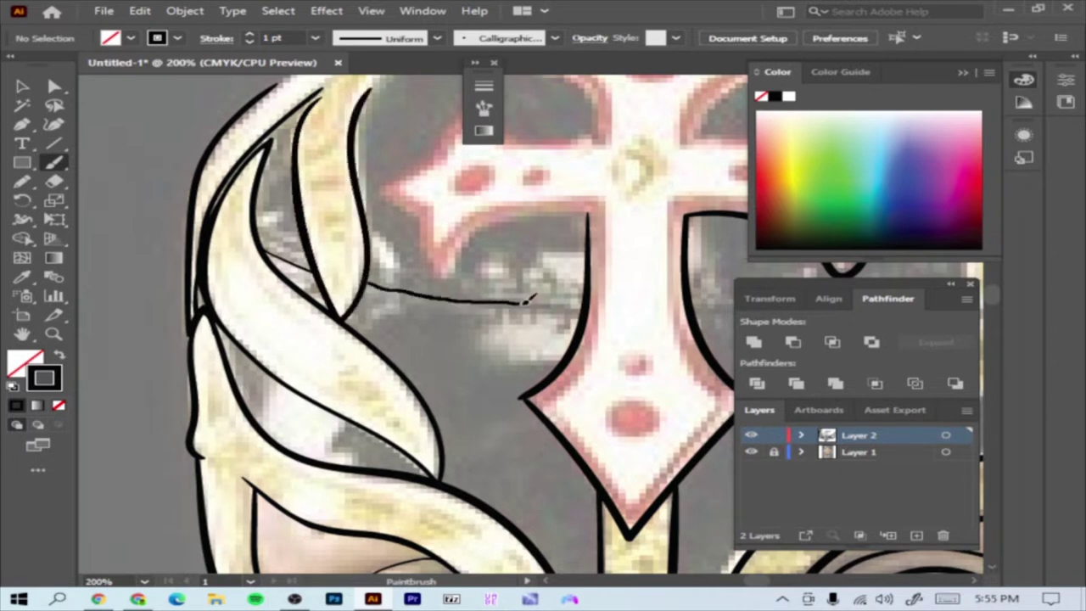
- Trace the mask's lower edge across the nose
key("ctrl+minus")
key("ctrl+plus")
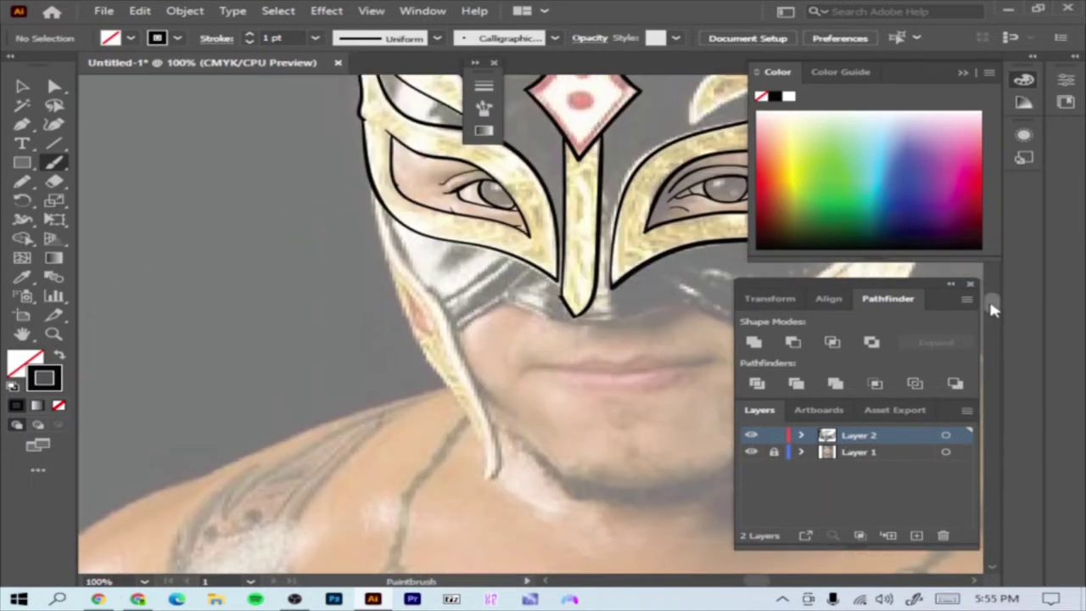
key("ctrl+plus")
mouse_move(251, 277)
left_mouse_down()
mouse_move(474, 319)
mouse_move(618, 287)
left_mouse_up()
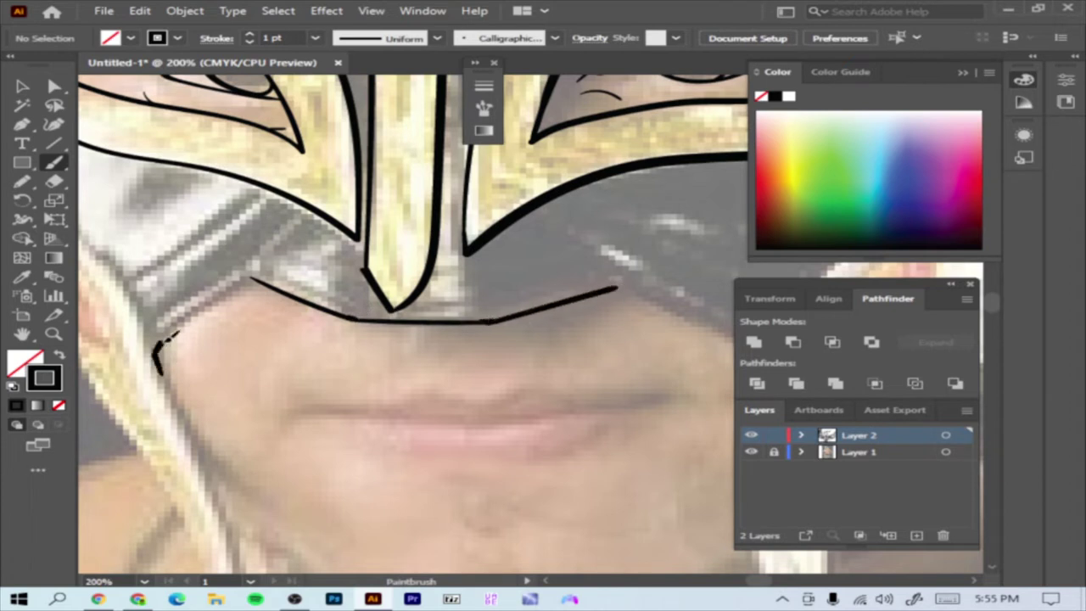
- Draw a curve and two parallel diagonal strokes on the mask's lower-left side
left_click_drag(161, 344, 251, 279)
left_click_drag(152, 323, 293, 219)
left_click_drag(129, 280, 255, 197)
key("ctrl+minus")
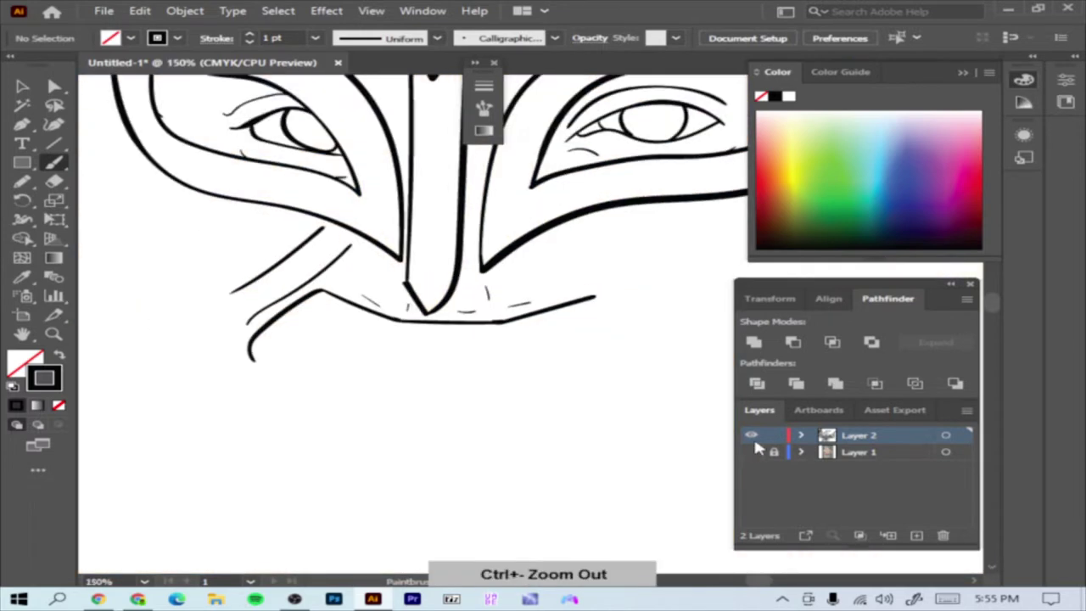
key("ctrl+minus")
key("ctrl+minus")
key("ctrl+plus")
key("ctrl+plus")
key("ctrl+plus")
- Trace the upper lip line and adjust the Paintbrush options
left_click_drag(173, 432, 202, 401)
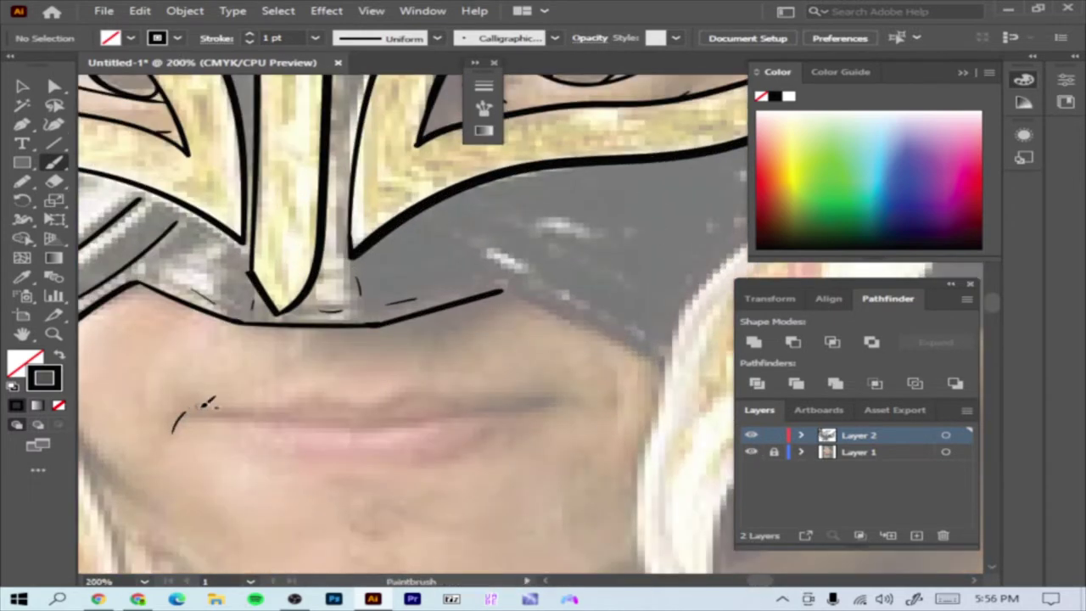
left_click_drag(283, 403, 552, 395)
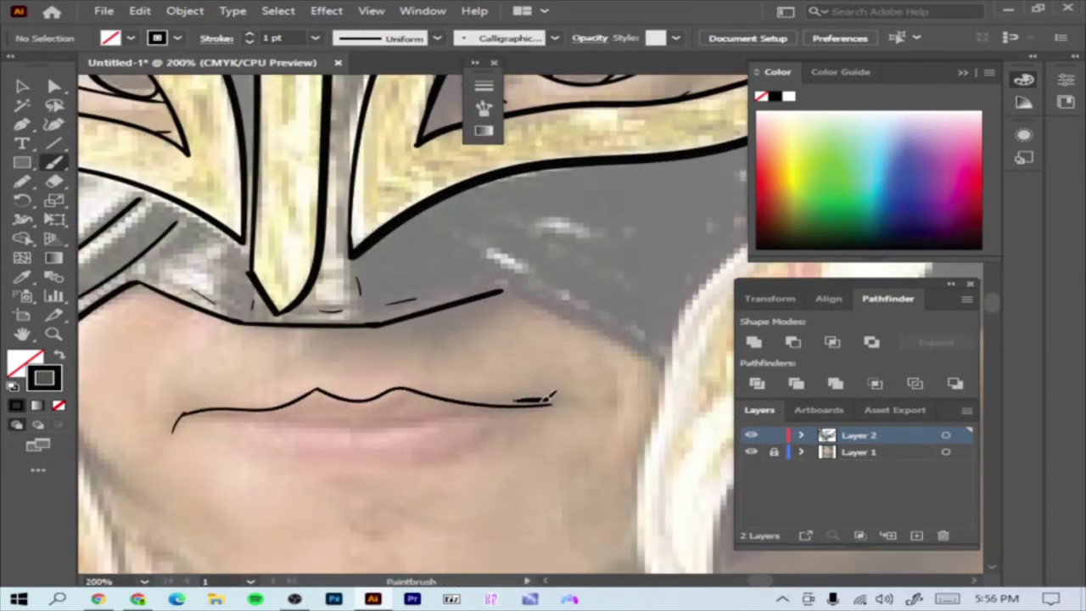
left_click_drag(185, 415, 319, 423)
key("ctrl+z")
scroll(509, 340, "down", 3)
double_click(54, 163)
left_click(550, 396)
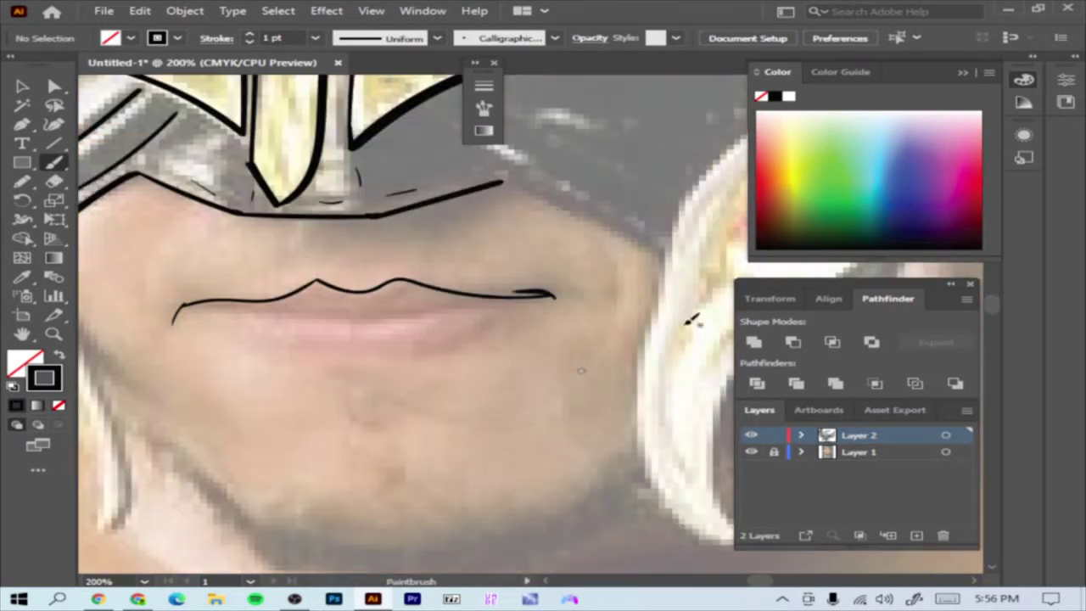
- Draw the right cheek line and redraw both lips to the mouth corner
left_click_drag(658, 270, 632, 365)
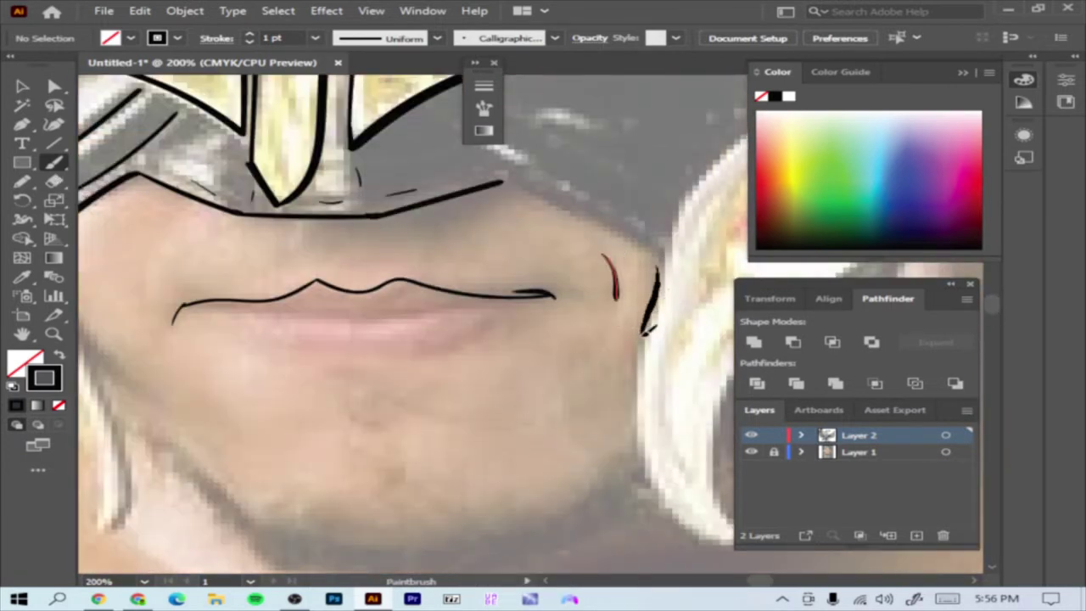
scroll(677, 448, "left", 3)
key("ctrl+equal")
mouse_move(169, 309)
left_mouse_down()
mouse_move(485, 314)
mouse_move(730, 277)
left_mouse_up()
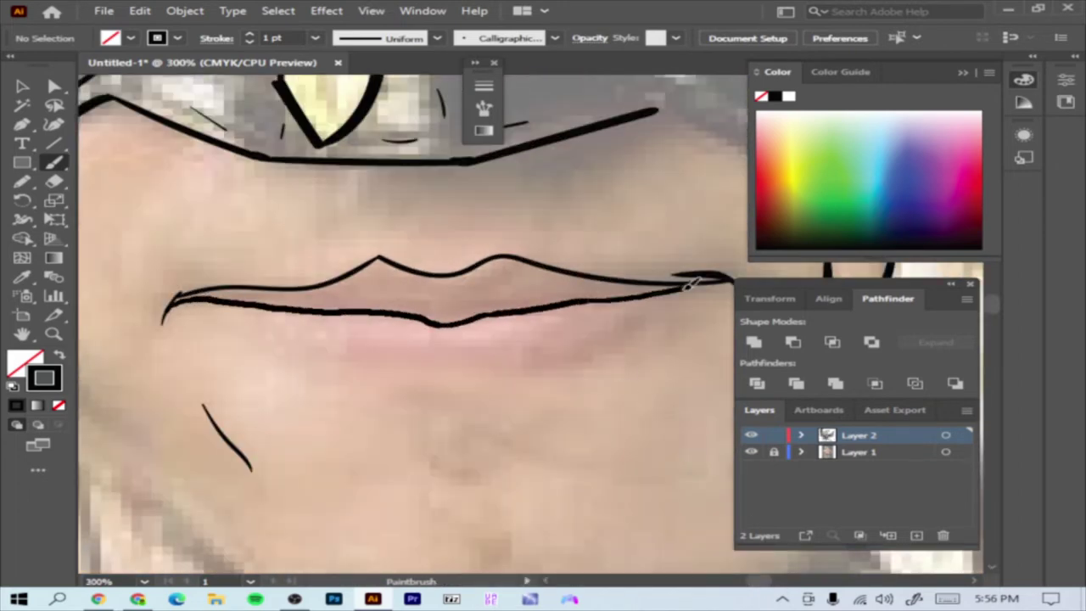
mouse_move(392, 251)
left_mouse_down()
mouse_move(165, 305)
mouse_move(157, 331)
left_mouse_up()
mouse_move(403, 254)
left_mouse_down()
mouse_move(529, 253)
mouse_move(718, 277)
left_mouse_up()
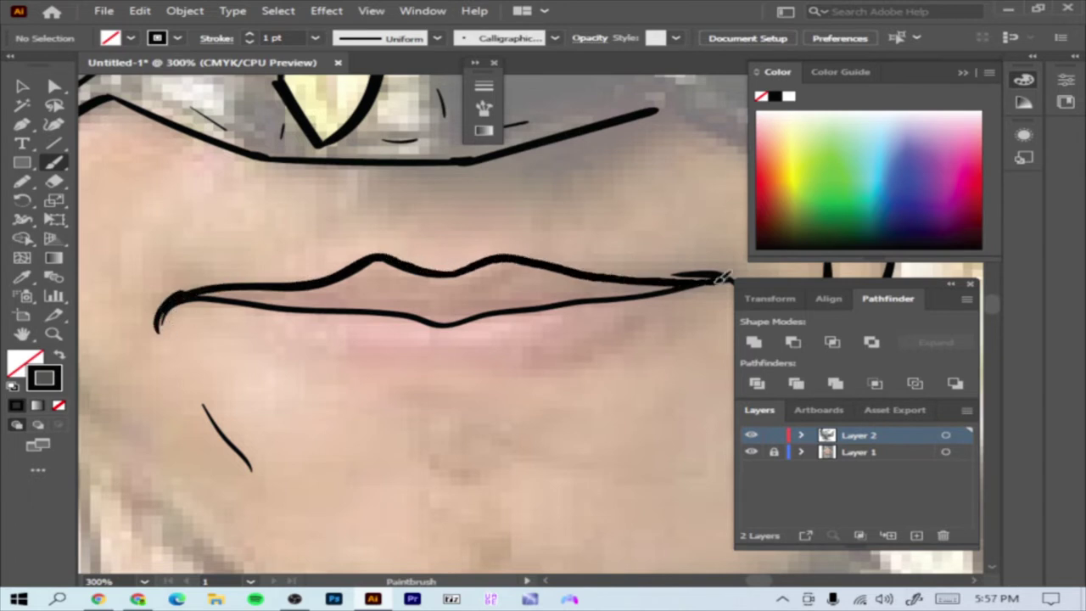
key("ctrl+z")
mouse_move(238, 295)
left_mouse_down()
mouse_move(353, 356)
mouse_move(526, 367)
mouse_move(723, 278)
left_mouse_up()
- Trace a long line down the left cheek and another long stroke across the face
key("ctrl+minus")
key("ctrl+minus")
key("ctrl+minus")
key("ctrl+plus")
key("ctrl+plus")
mouse_move(95, 144)
left_mouse_down()
mouse_move(170, 263)
mouse_move(240, 488)
mouse_move(208, 522)
mouse_move(168, 377)
left_mouse_up()
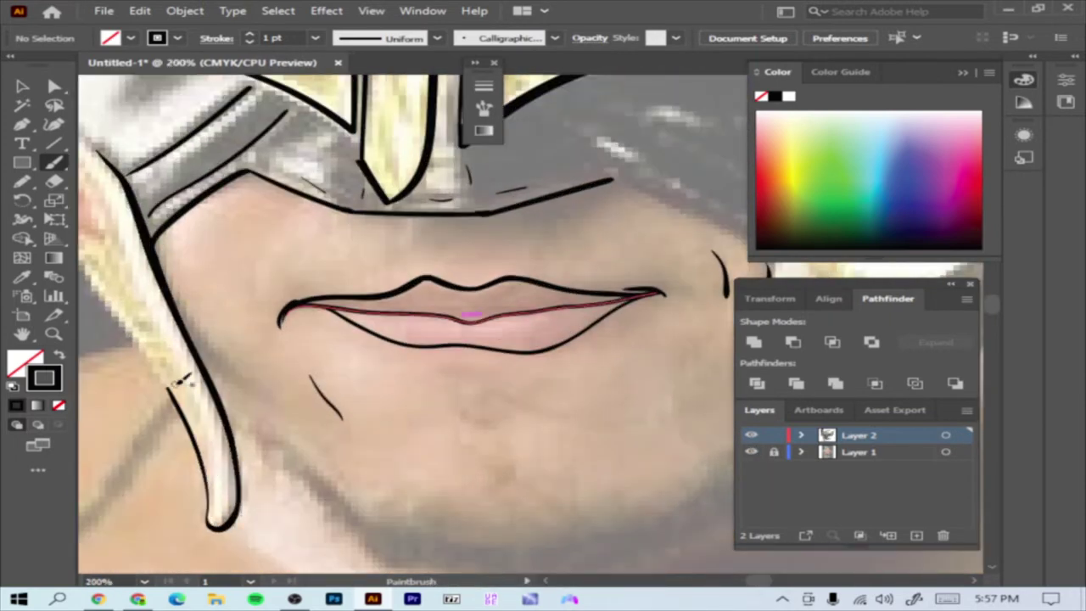
key("ctrl+minus")
scroll(594, 340, "up", 3)
mouse_move(374, 163)
left_mouse_down()
mouse_move(399, 200)
mouse_move(450, 406)
mouse_move(529, 505)
left_mouse_up()
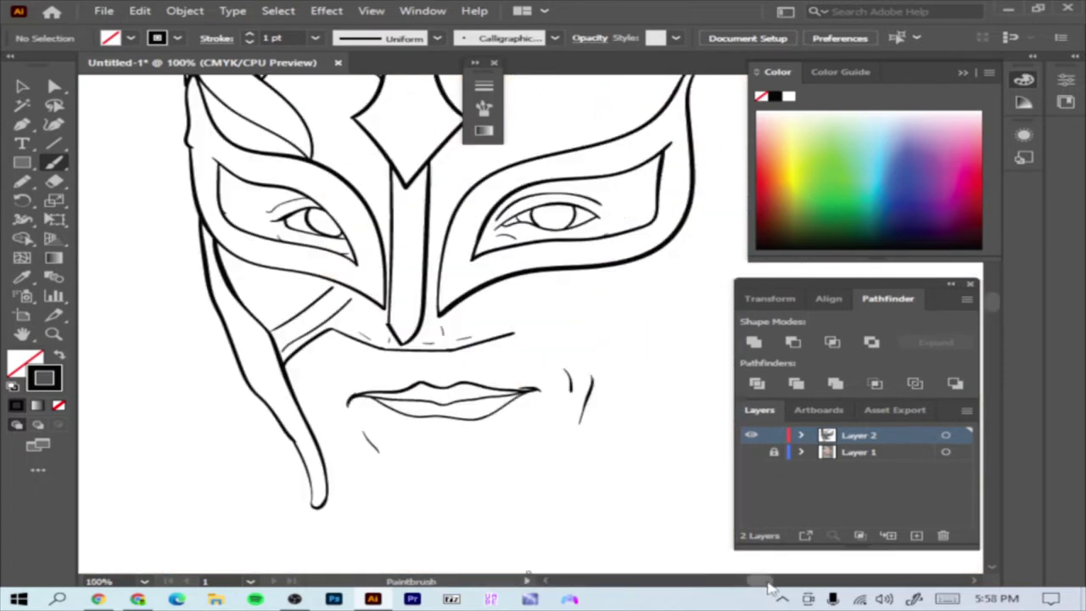
- Draw the jaw line under the mask, the right edge and hair, and the white fin edge
left_click(752, 453)
mouse_move(310, 314)
left_mouse_down()
mouse_move(438, 373)
mouse_move(611, 208)
left_mouse_up()
mouse_move(717, 108)
left_mouse_down()
mouse_move(694, 231)
mouse_move(501, 558)
left_mouse_up()
mouse_move(646, 356)
left_mouse_down()
mouse_move(607, 430)
mouse_move(503, 548)
left_mouse_up()
scroll(441, 175, "down", 5)
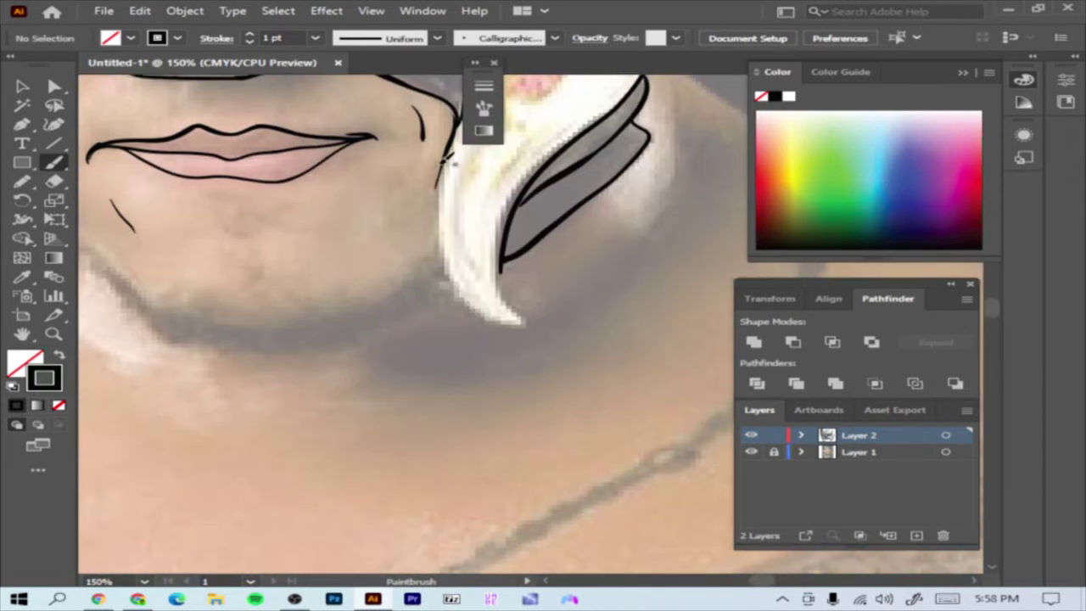
left_click_drag(441, 219, 520, 324)
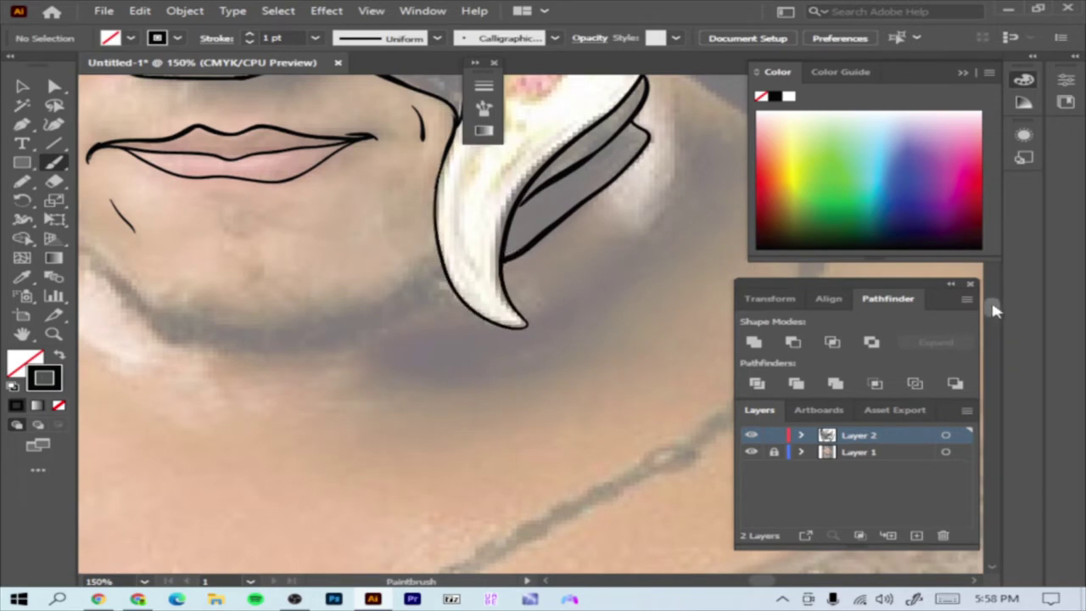
- Add a short stroke near the chin and toggle the photo to check the line art
key("ctrl+minus")
key("ctrl+plus")
mouse_move(219, 392)
left_mouse_down()
mouse_move(286, 430)
mouse_move(625, 427)
left_mouse_up()
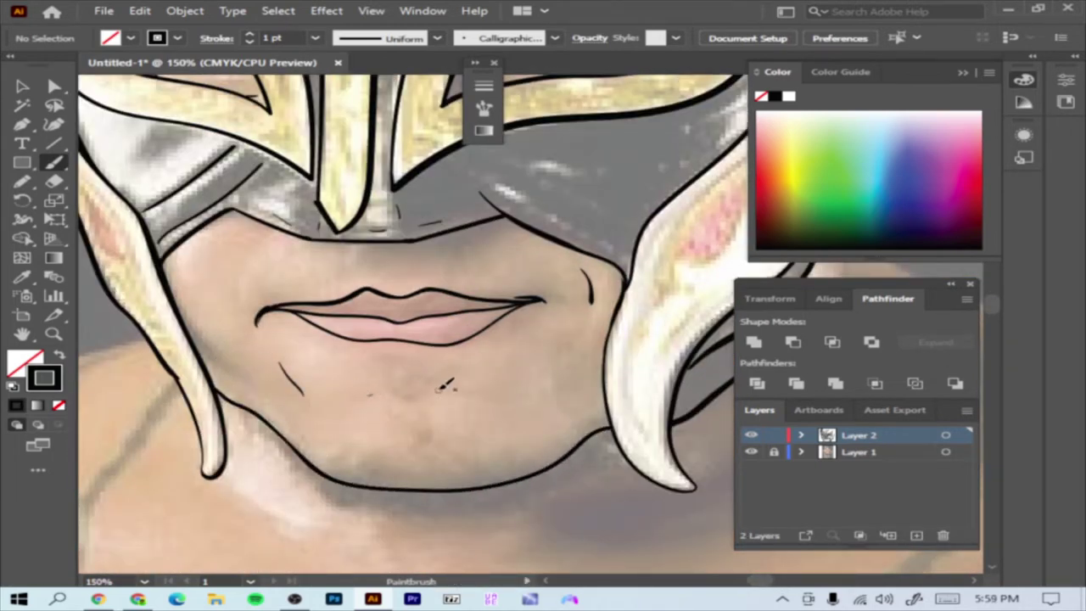
left_click(750, 452)
key("ctrl+minus")
key("ctrl+minus")
left_click(750, 453)
key("ctrl+plus")
key("ctrl+plus")
- Outline the cross's left, upper and right arms and top lobe, undoing bad strokes
left_click_drag(188, 365, 228, 382)
left_click_drag(321, 355, 322, 356)
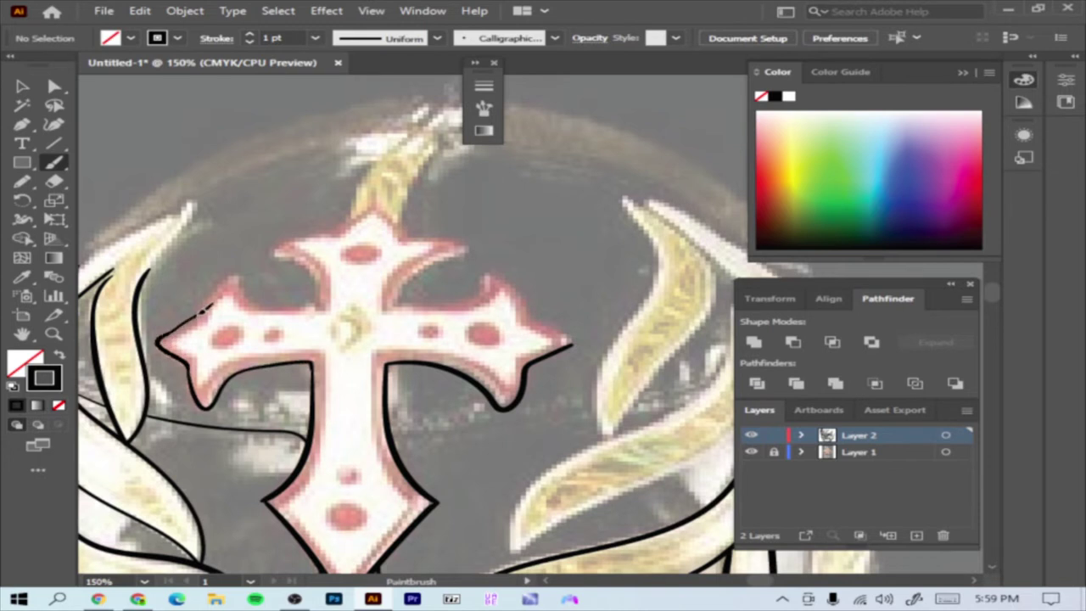
mouse_move(374, 205)
left_mouse_down()
mouse_move(463, 248)
mouse_move(395, 304)
left_mouse_up()
mouse_move(533, 311)
left_mouse_down()
mouse_move(575, 344)
mouse_move(530, 312)
left_mouse_up()
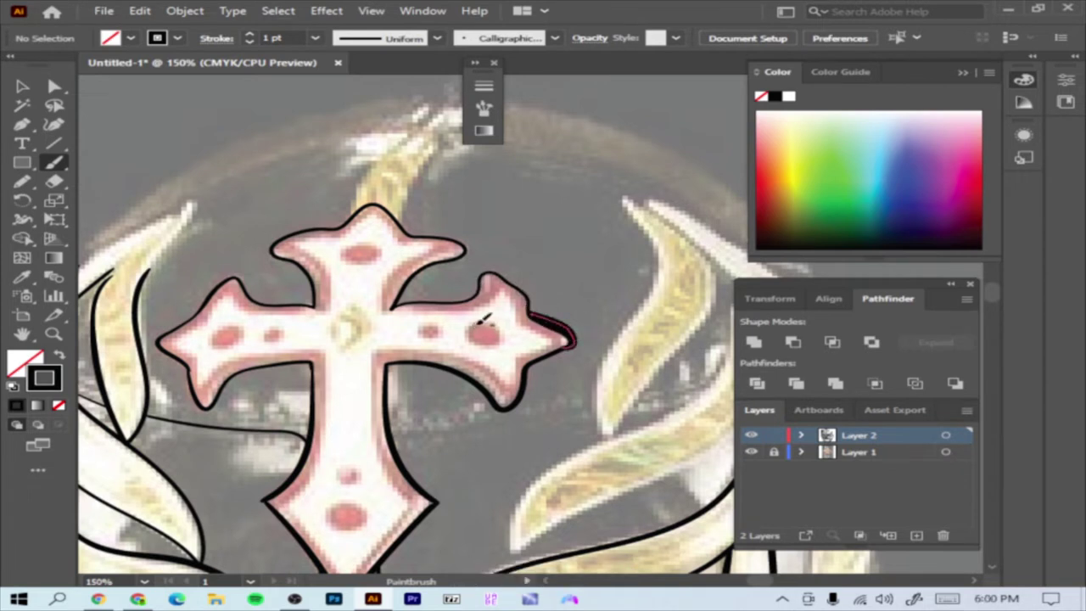
key("ctrl+z")
left_click_drag(379, 310, 427, 240)
mouse_move(349, 228)
left_mouse_down()
mouse_move(329, 314)
mouse_move(365, 344)
left_mouse_up()
key("ctrl+z")
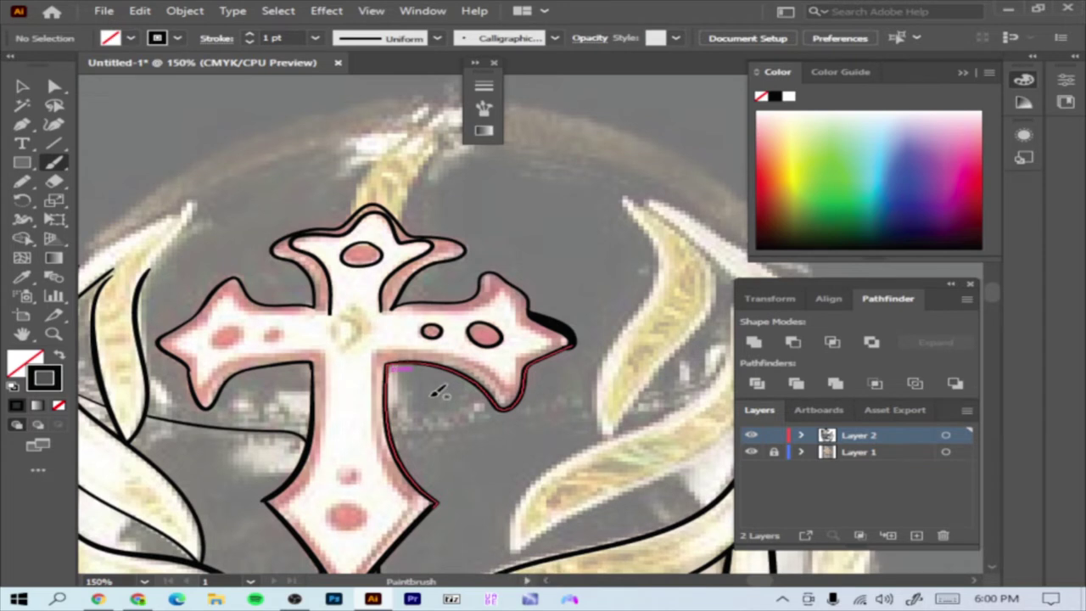
- Draw the diamond at the cross centre and the V beneath it
left_click_drag(373, 321, 338, 330)
key("ctrl+z")
key("Return")
key("Escape")
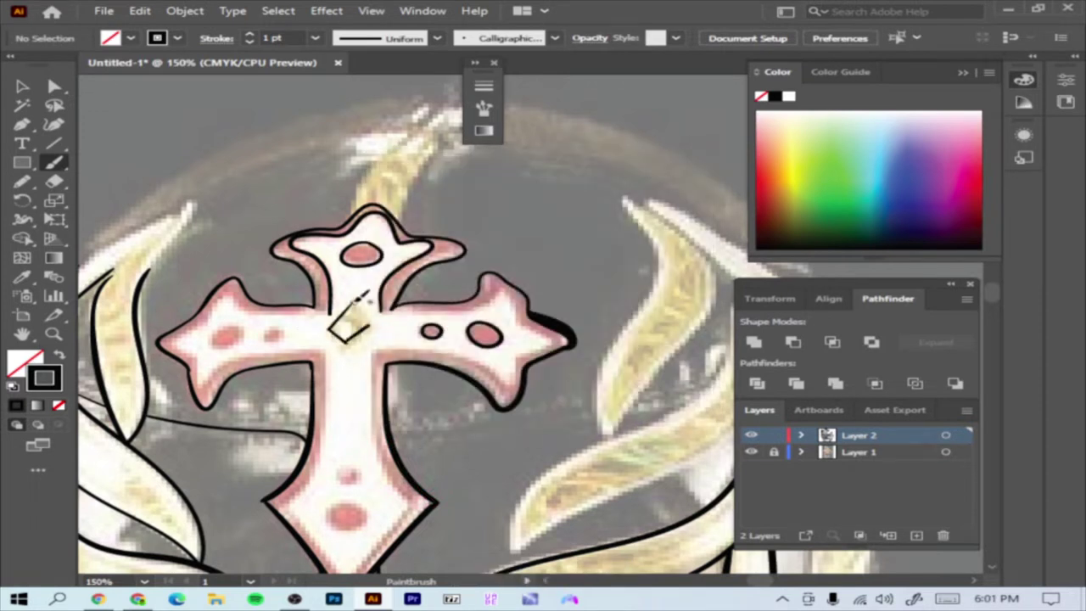
left_click_drag(357, 344, 370, 337)
- Outline the stem, arm undersides and pink dots, then the forehead band and right flame
left_click_drag(234, 367, 280, 496)
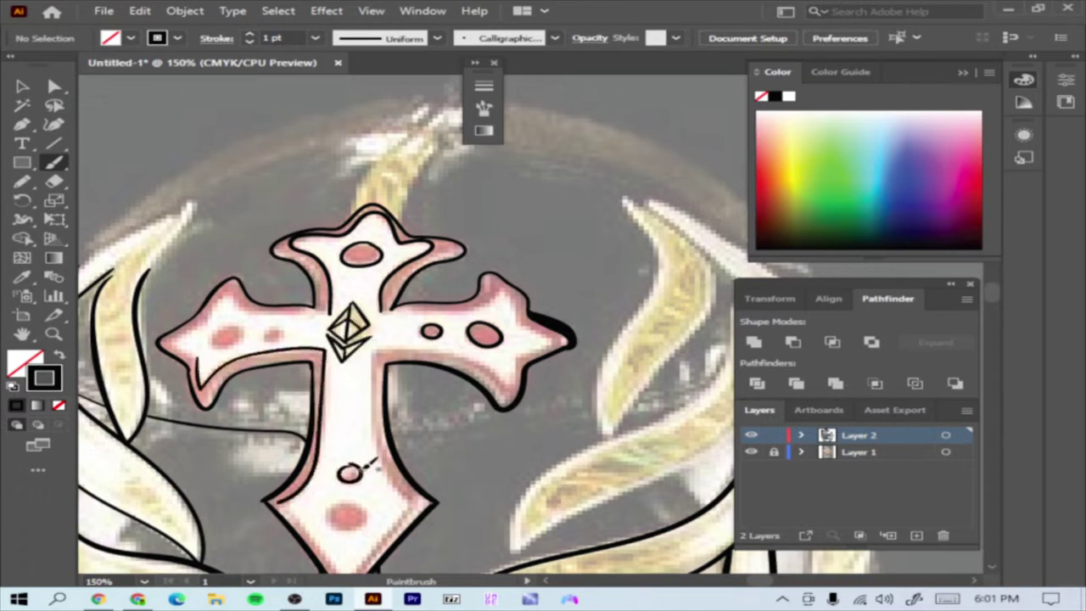
left_click_drag(356, 497, 374, 501)
mouse_move(384, 355)
left_mouse_down()
mouse_move(490, 363)
mouse_move(563, 330)
mouse_move(435, 303)
mouse_move(383, 311)
left_mouse_up()
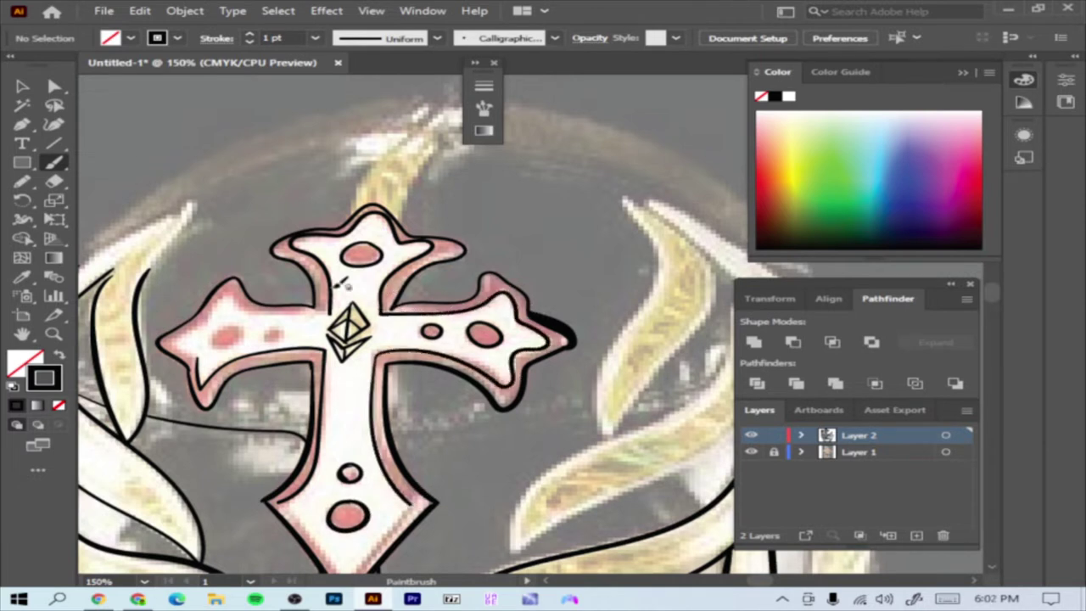
mouse_move(291, 306)
left_mouse_down()
mouse_move(174, 343)
mouse_move(265, 351)
left_mouse_up()
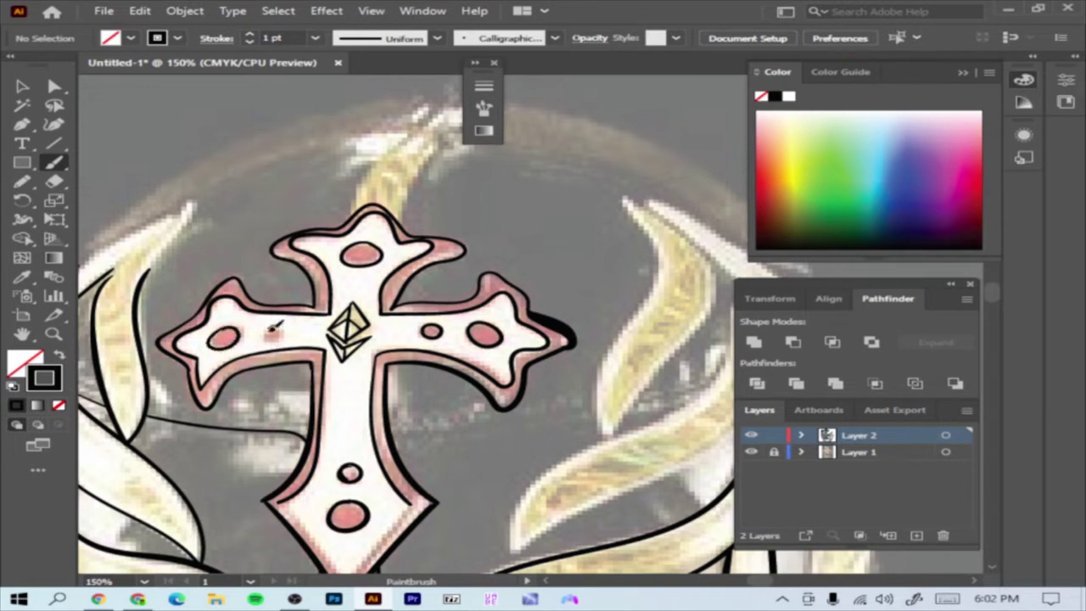
left_click_drag(273, 326, 268, 328)
left_click_drag(477, 427, 594, 410)
mouse_move(622, 202)
left_mouse_down()
mouse_move(655, 285)
mouse_move(610, 436)
mouse_move(721, 285)
mouse_move(626, 201)
left_mouse_up()
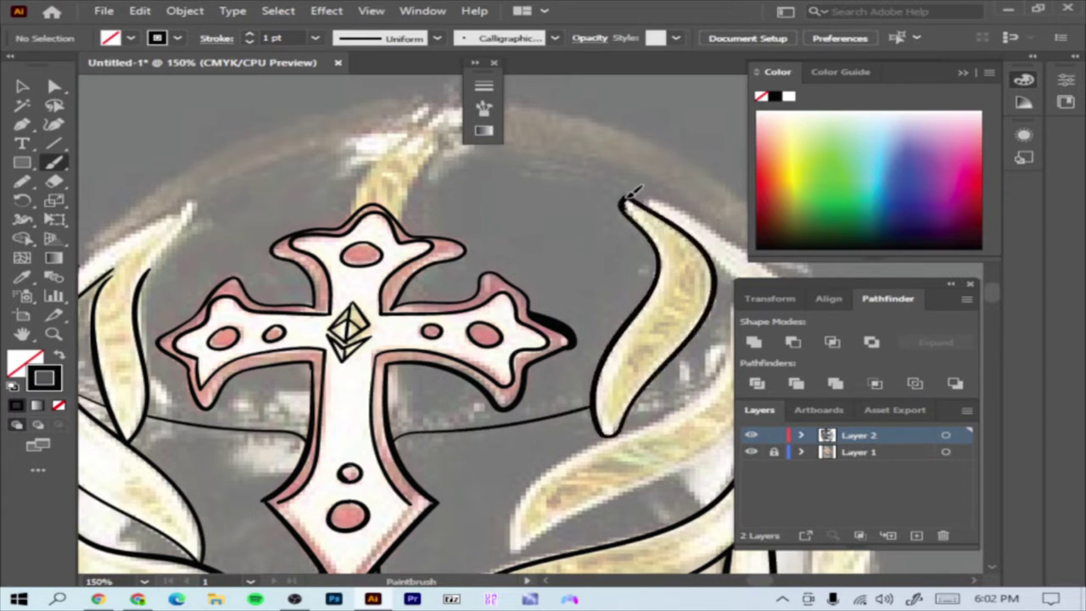
- Ink the left flame beside the cross and the top centre flame
mouse_move(155, 266)
left_mouse_down()
mouse_move(195, 203)
mouse_move(85, 265)
left_mouse_up()
left_click_drag(195, 206, 140, 280)
mouse_move(350, 212)
left_mouse_down()
mouse_move(431, 112)
mouse_move(401, 225)
left_mouse_up()
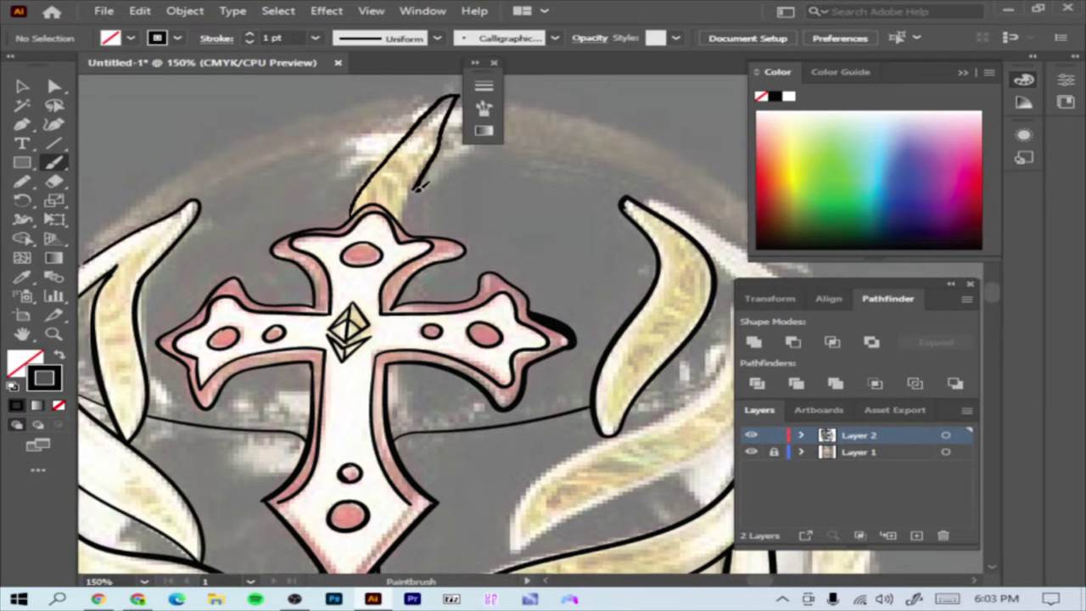
key("ctrl+minus")
key("ctrl+minus")
key("ctrl+plus")
key("ctrl+plus")
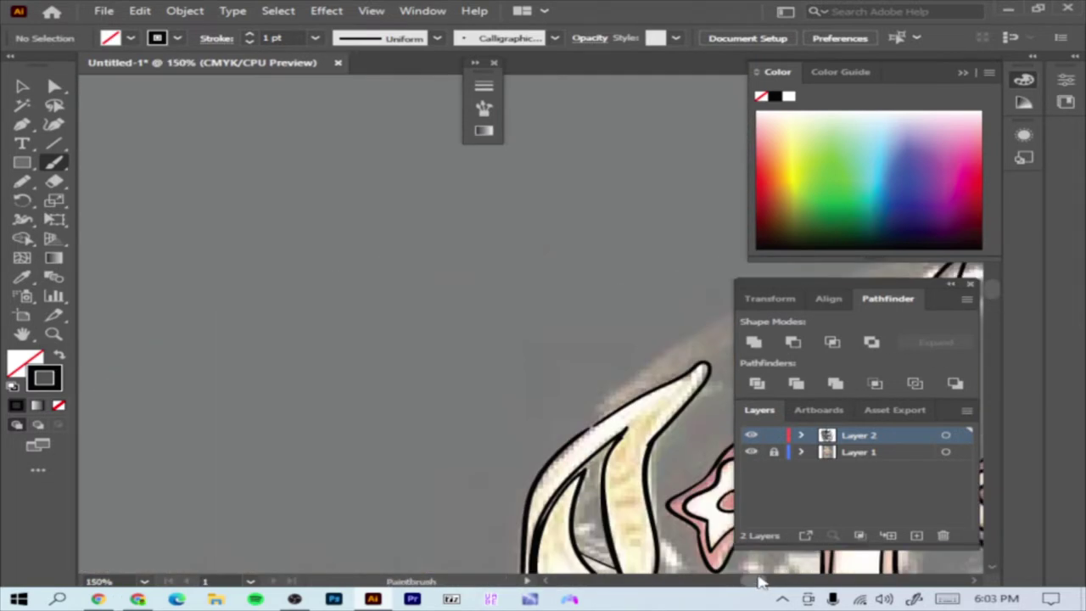
left_click_drag(509, 339, 764, 339)
- Draw the arc along the top of the hood, undoing the stray strokes
mouse_move(301, 462)
left_mouse_down()
mouse_move(460, 315)
mouse_move(727, 244)
mouse_move(473, 246)
left_mouse_up()
left_click_drag(229, 333, 337, 293)
key("ctrl+z")
mouse_move(473, 246)
left_mouse_down()
mouse_move(303, 246)
mouse_move(372, 256)
left_mouse_up()
key("ctrl+z")
mouse_move(297, 245)
left_mouse_down()
mouse_move(482, 287)
mouse_move(671, 448)
left_mouse_up()
key("ctrl+z")
left_click_drag(254, 240, 338, 247)
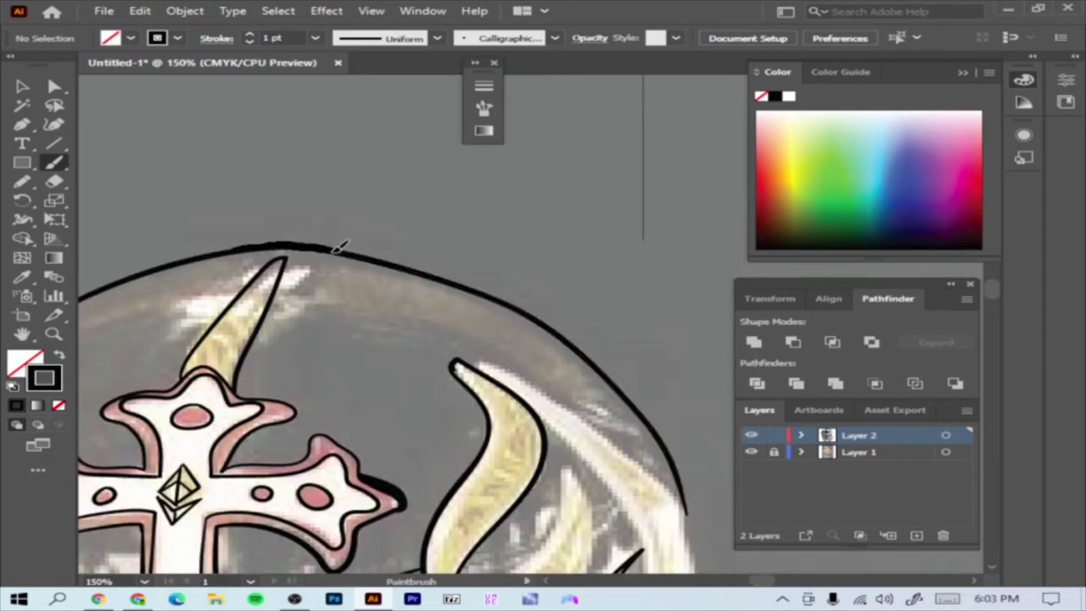
- Outline the edges of the left and second flames
key("ctrl+minus")
key("ctrl+minus")
key("ctrl+plus")
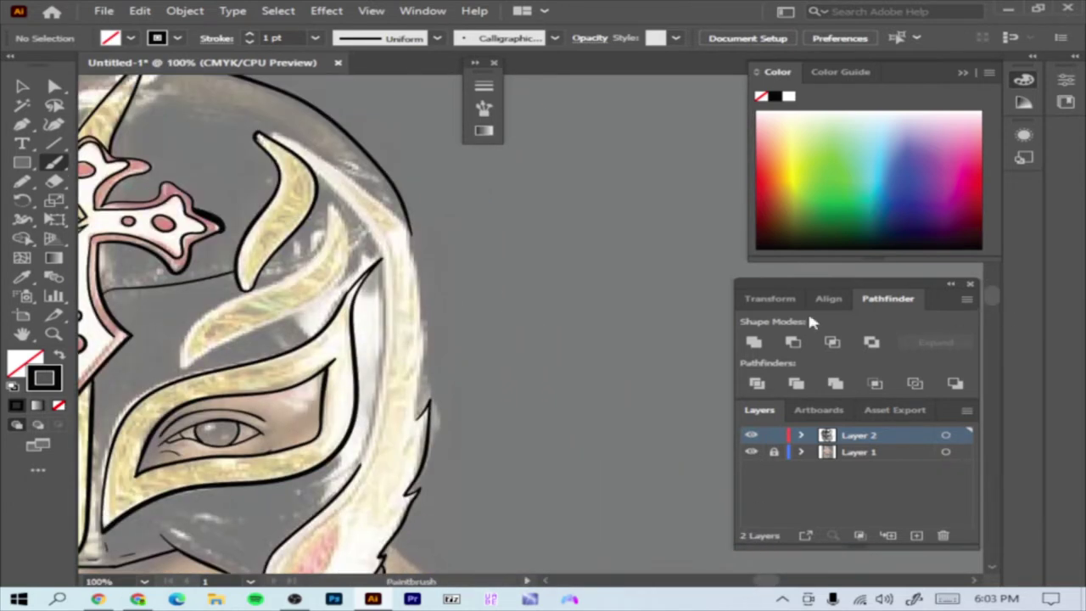
left_click_drag(363, 213, 378, 465)
key("ctrl+z")
left_click_drag(183, 363, 284, 278)
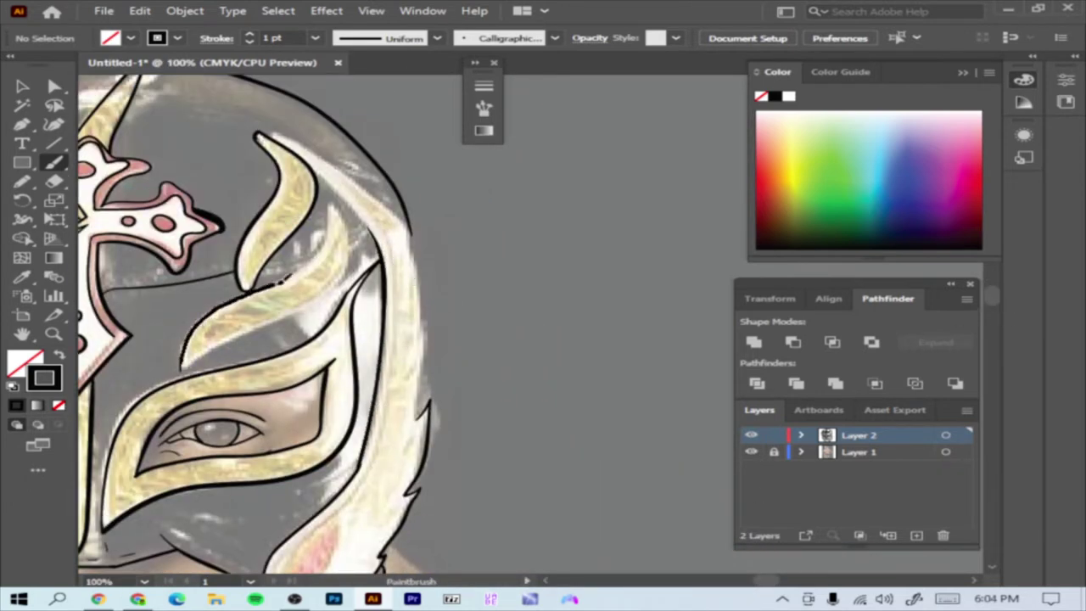
left_click_drag(332, 207, 183, 367)
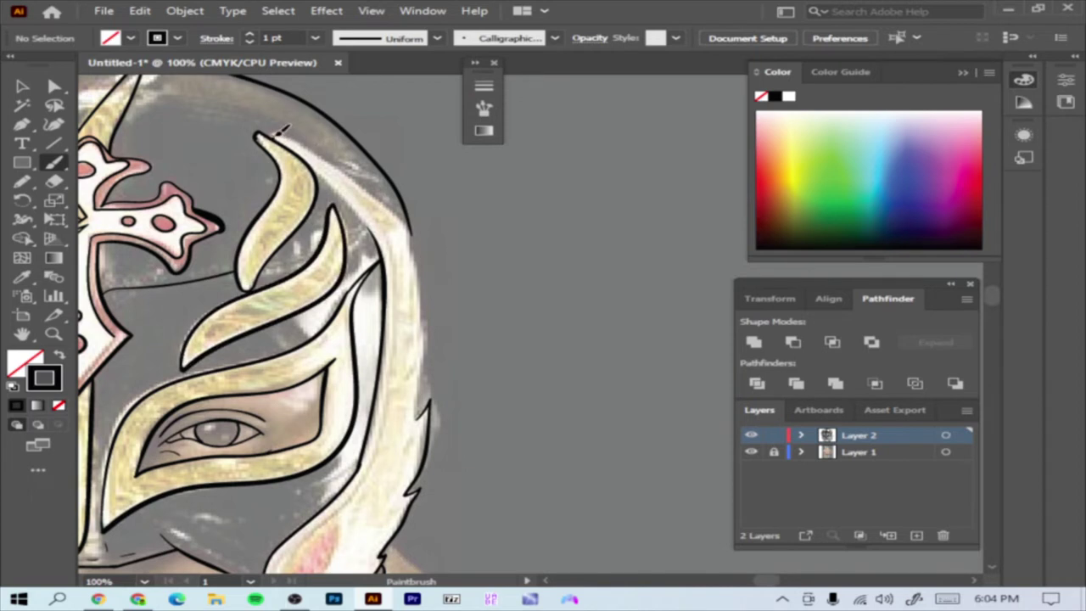
- Trace the mask's jagged right edge and hide the photo to check the line art
left_click_drag(278, 132, 422, 424)
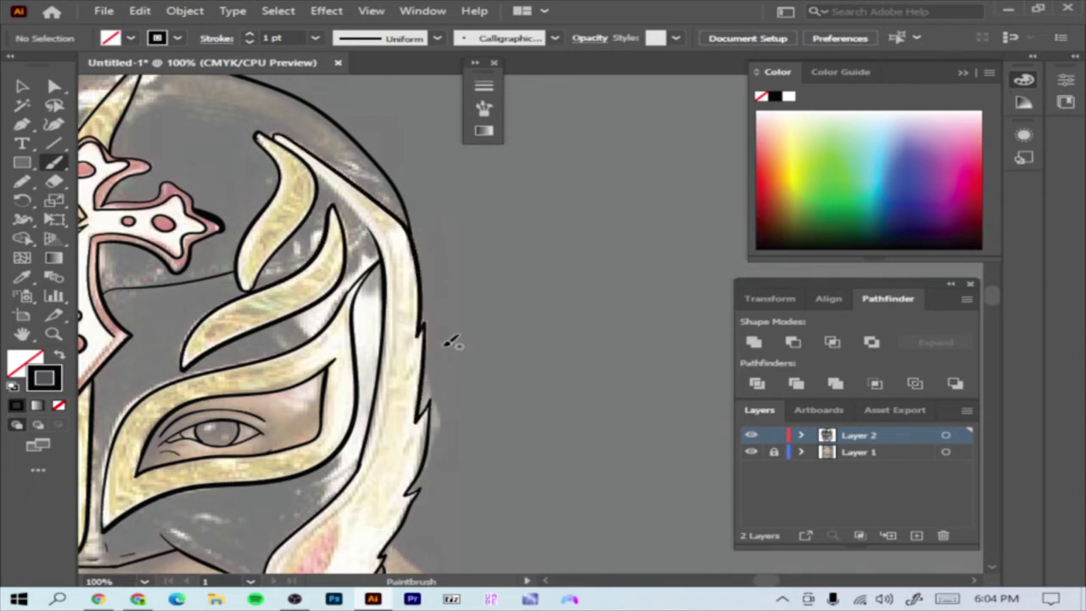
key("ctrl+z")
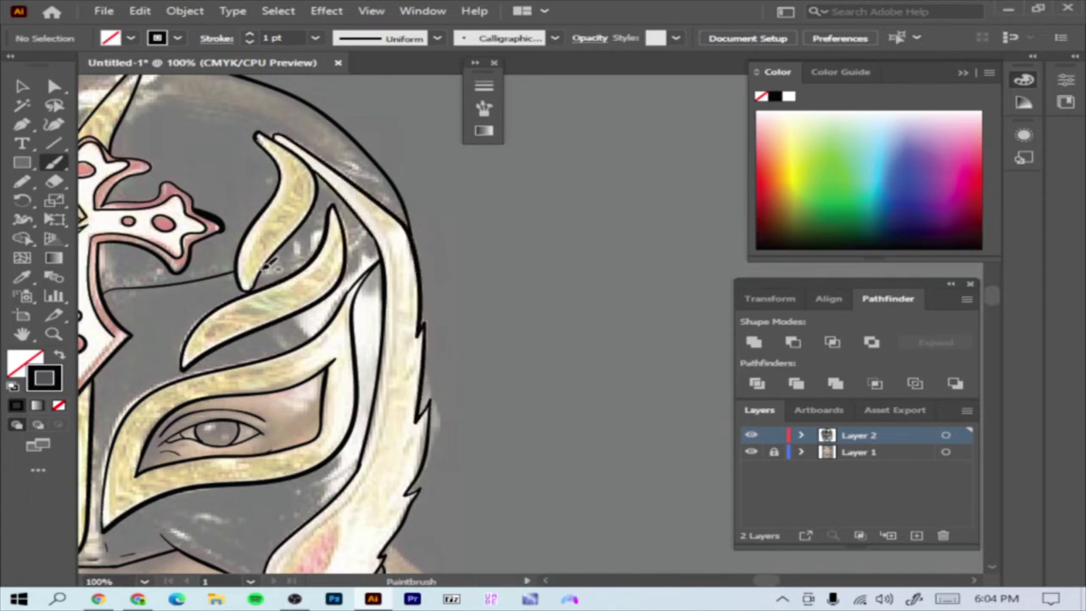
left_click_drag(433, 371, 415, 492)
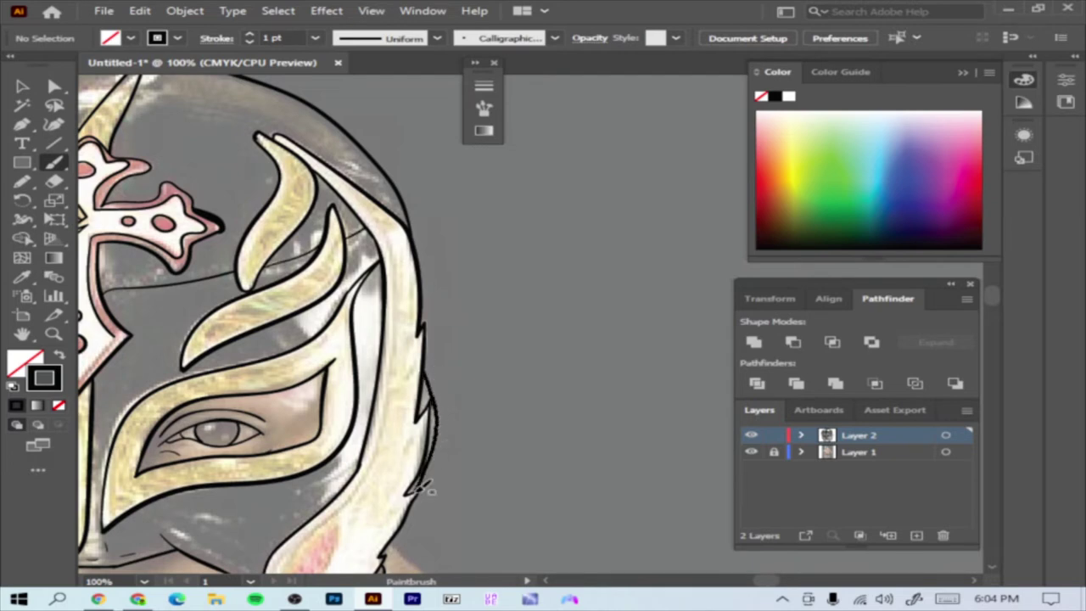
key("ctrl+plus")
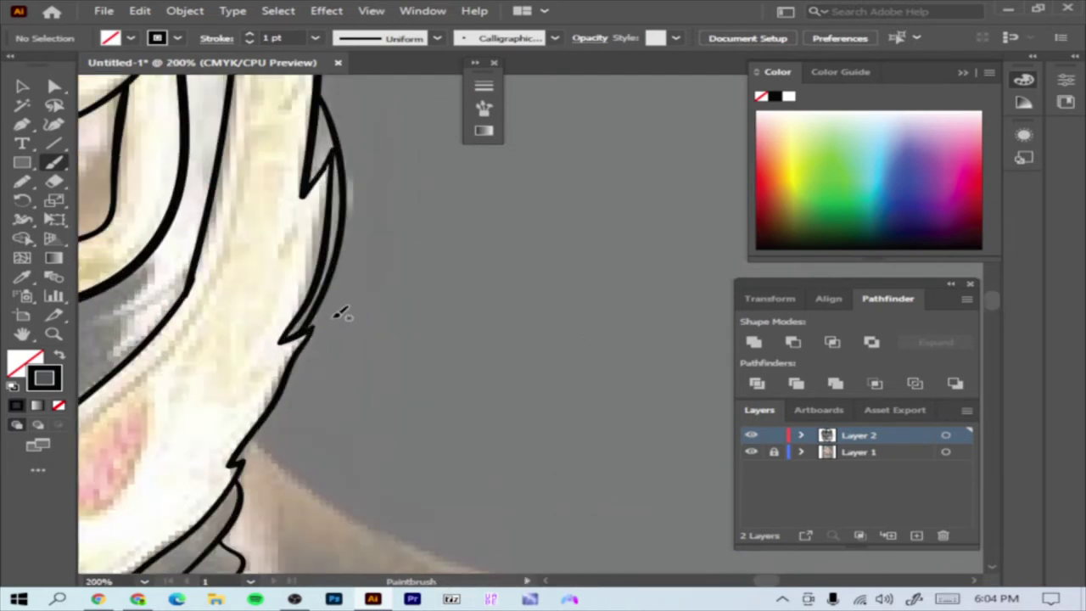
key("ctrl+minus")
key("ctrl+minus")
key("ctrl+minus")
left_click(750, 452)
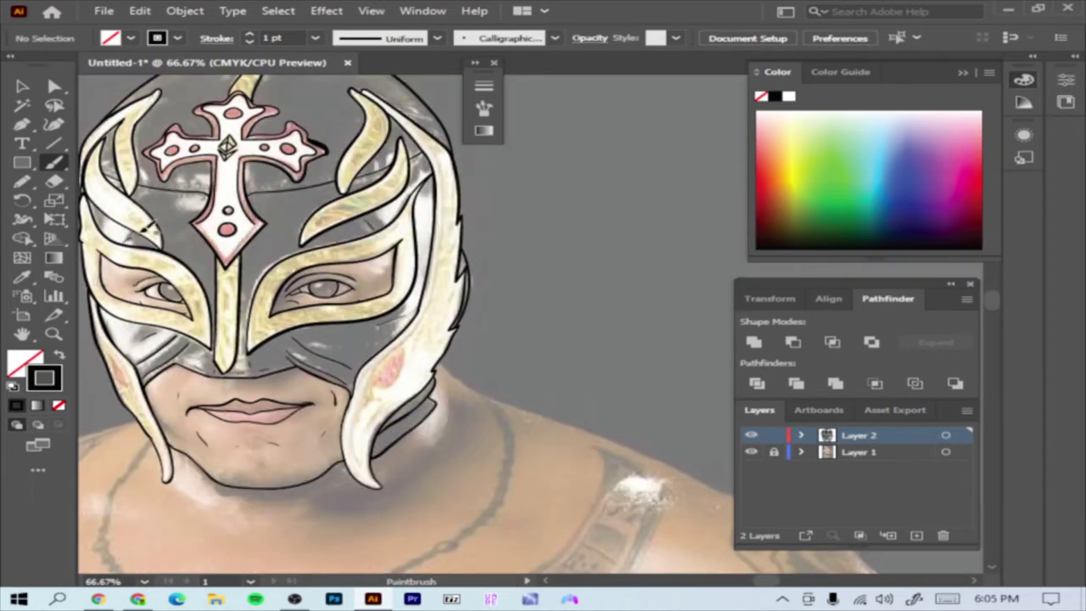
- Toggle the photo to compare the line art, then undo the last change
left_click(750, 452)
left_click(750, 452)
left_click(750, 451)
key("ctrl+minus")
key("ctrl+plus")
key("ctrl+plus")
key("ctrl+plus")
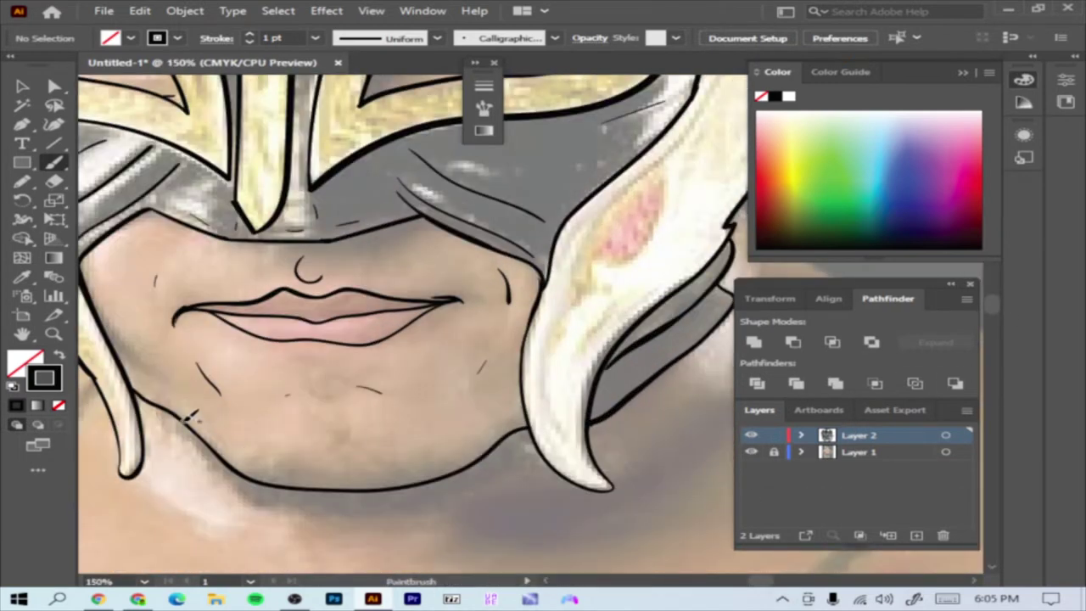
key("ctrl+z")
- With black fill and no stroke, pencil a solid black beard along the chin
key("n")
left_click(56, 354)
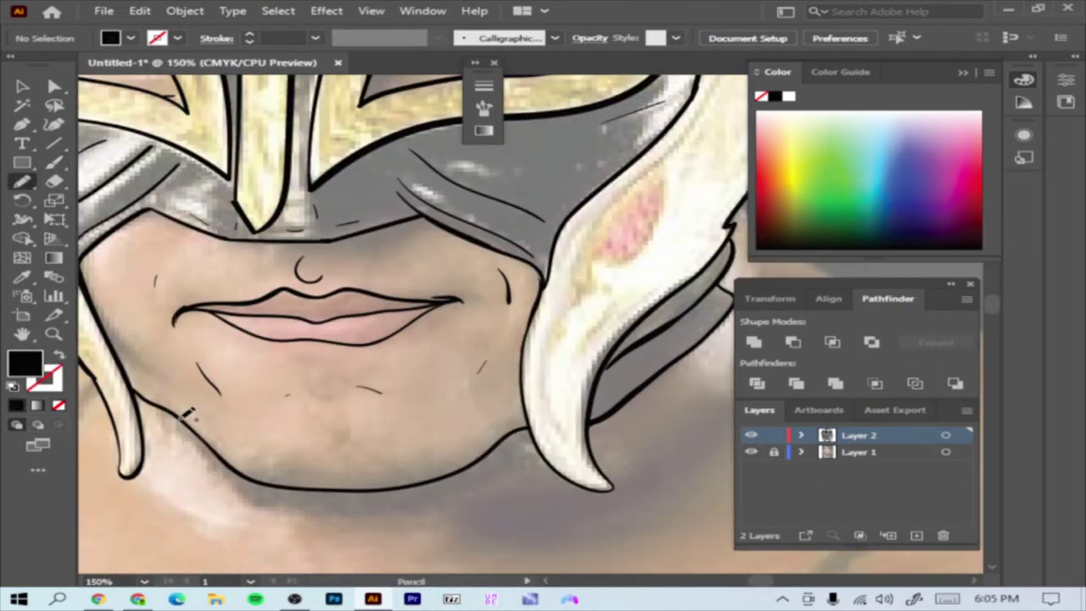
double_click(22, 181)
left_click(553, 417)
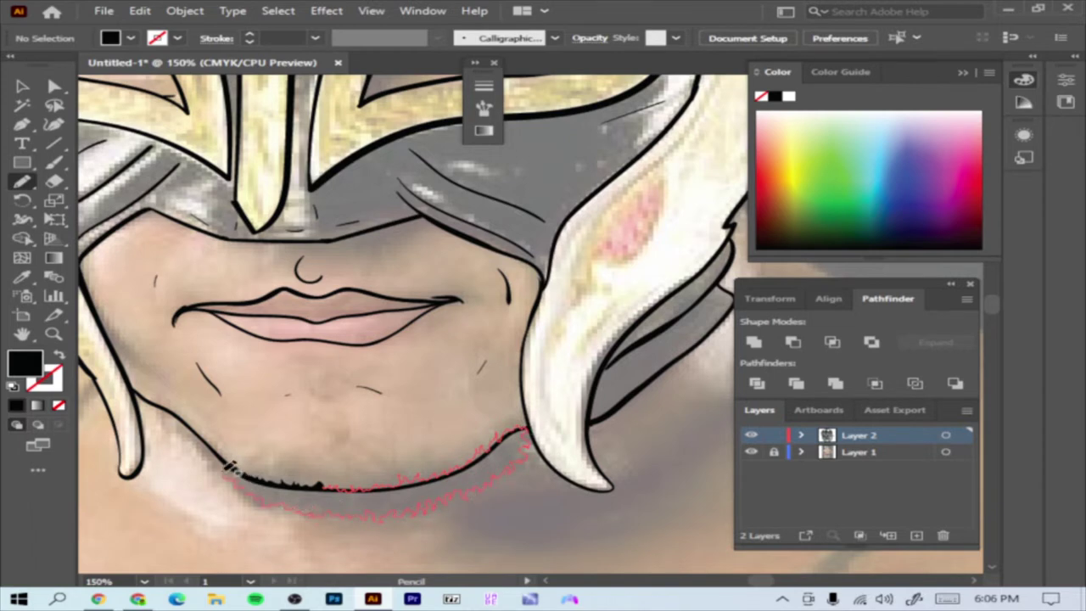
left_click_drag(242, 468, 243, 468)
key("ctrl+minus")
key("ctrl+minus")
key("ctrl+minus")
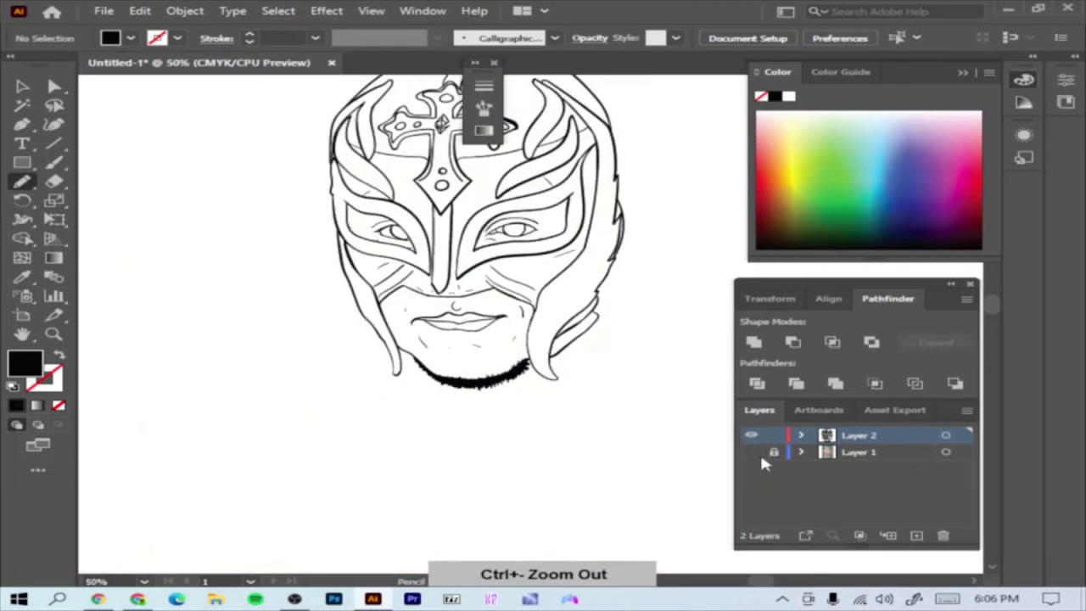
key("ctrl+plus")
key("ctrl+plus")
key("ctrl+plus")
key("ctrl+plus")
key("ctrl+plus")
key("ctrl+plus")
- Draw both irises as solid black shapes
left_click_drag(340, 366, 307, 325)
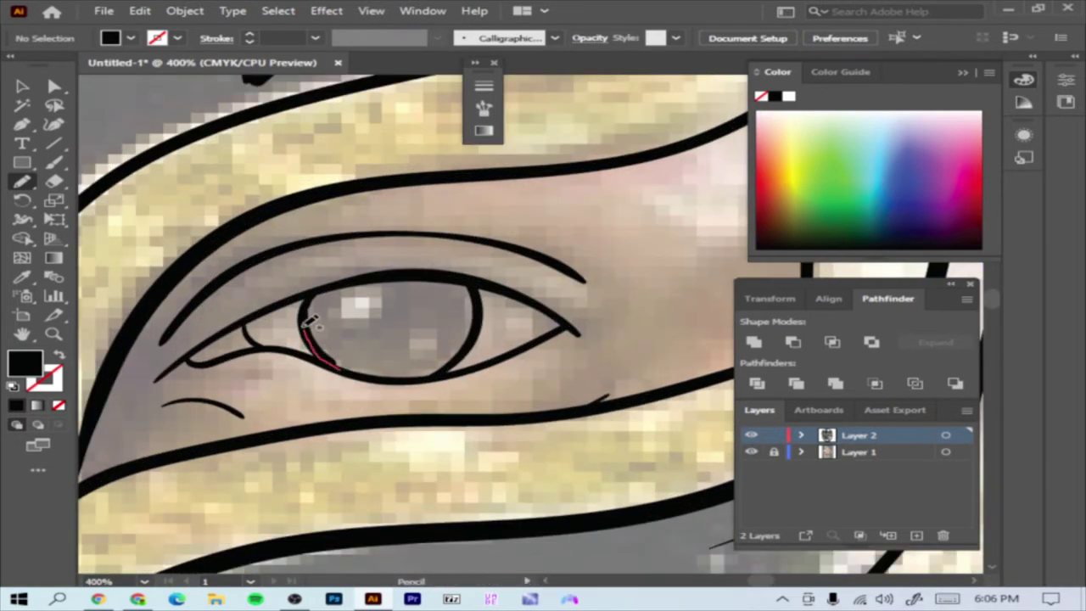
left_click_drag(466, 282, 408, 379)
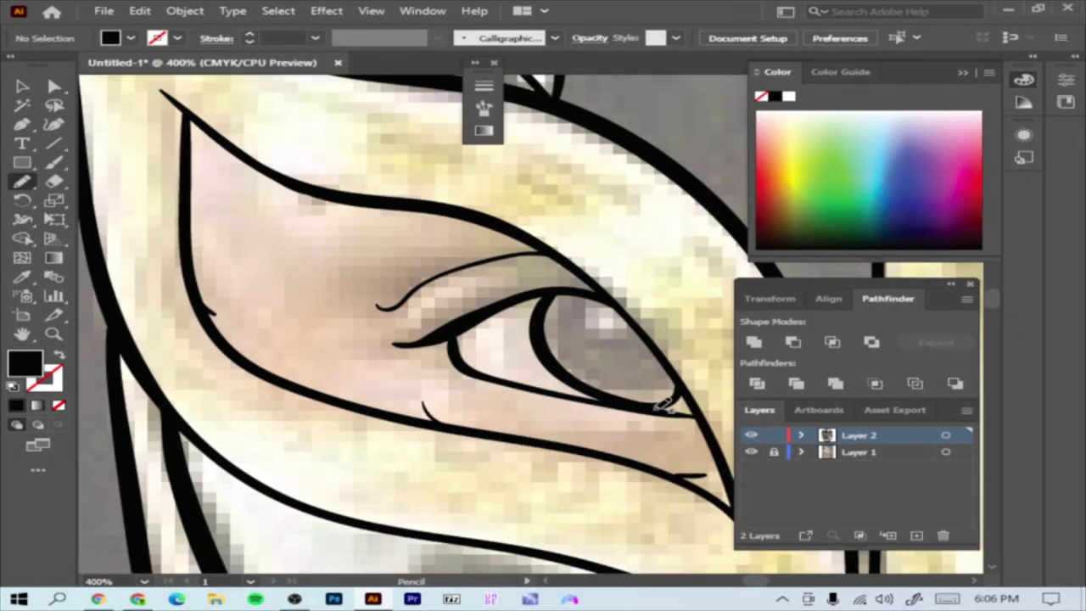
left_click_drag(632, 404, 639, 406)
key("ctrl+minus")
key("ctrl+minus")
key("ctrl+minus")
key("ctrl+minus")
key("ctrl+minus")
key("ctrl+minus")
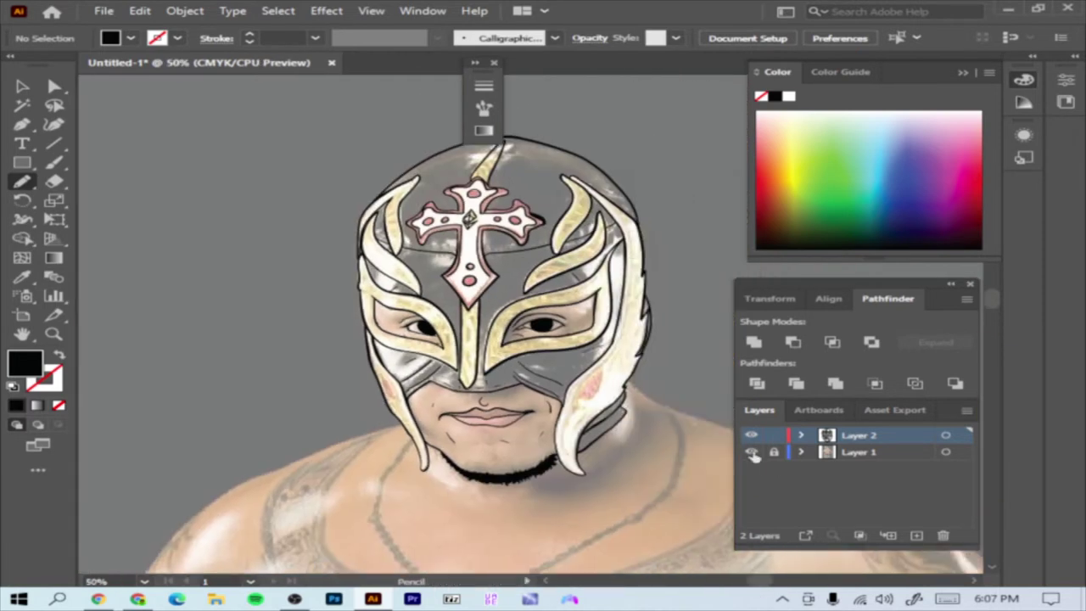
left_click(752, 452)
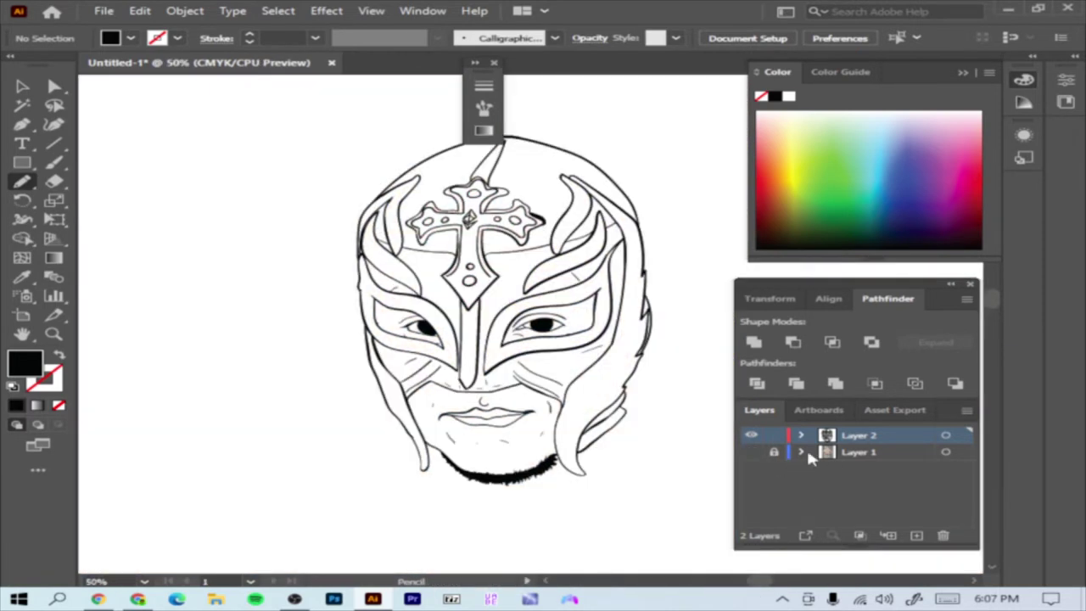
scroll(993, 297, "down", 2)
left_click(752, 452)
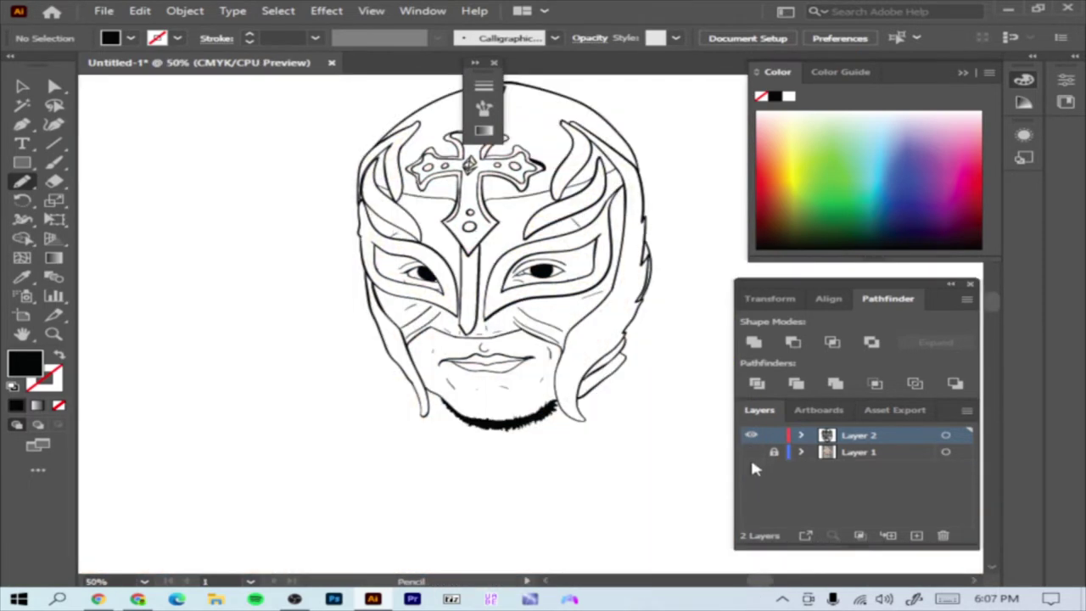
key("v")
key("ctrl+minus")
key("ctrl+minus")
key("ctrl+minus")
key("ctrl+a")
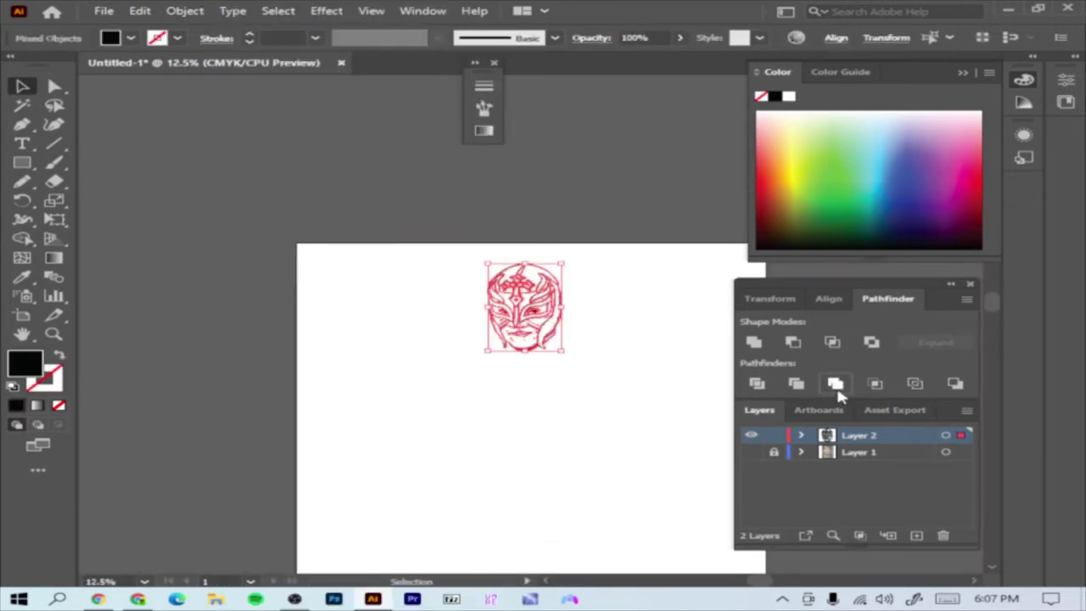
left_click_drag(563, 350, 734, 548)
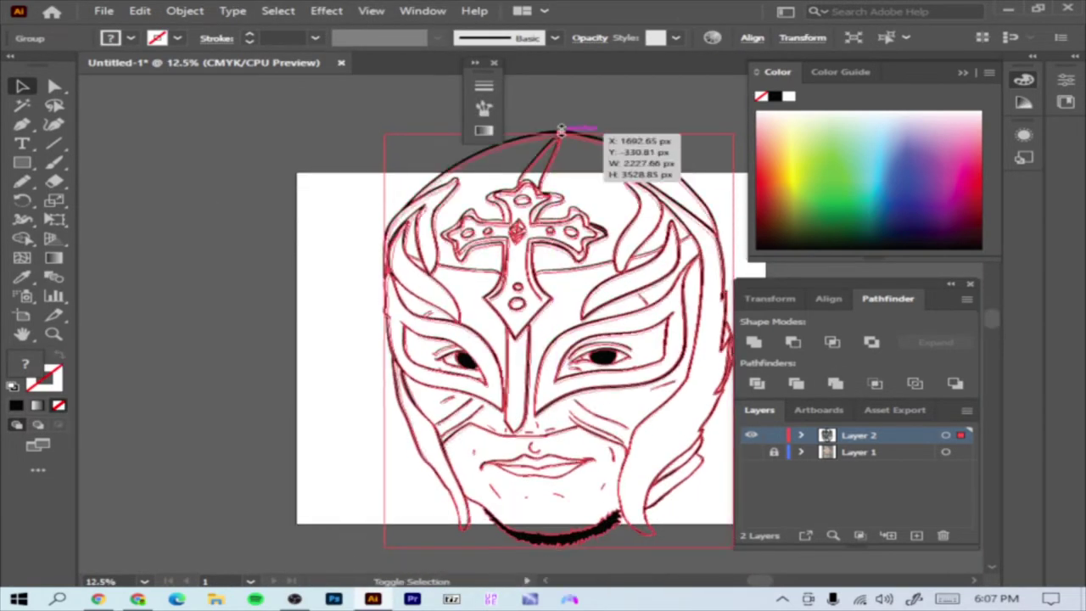
left_click_drag(734, 547, 594, 511)
scroll(476, 332, "right", 2)
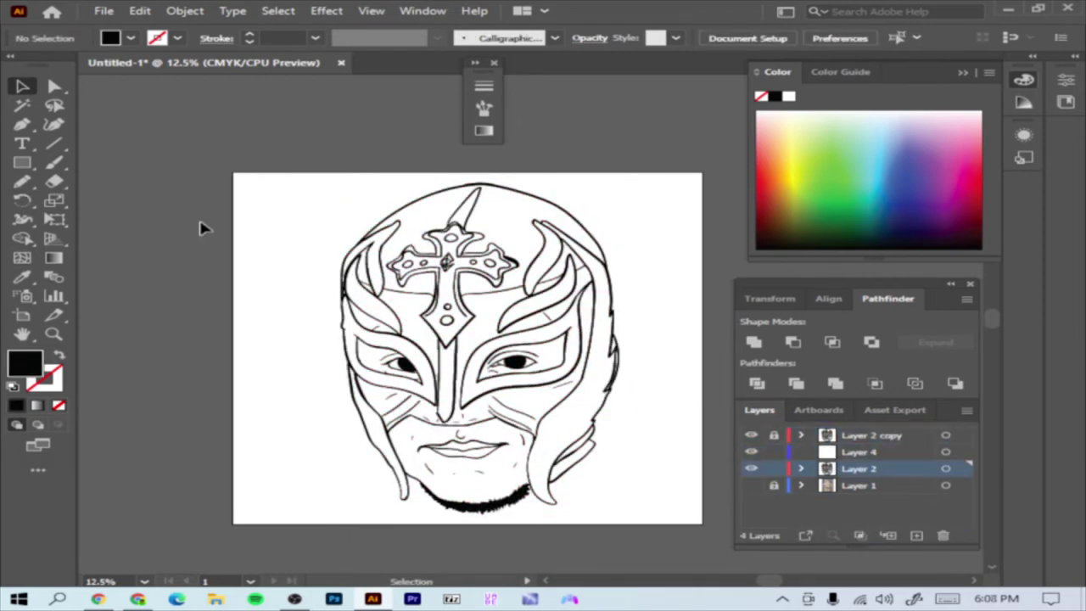
left_click(423, 10)
- Load the CHIWORLD SKIN TONES #1 swatch library from Downloads and dock it at the side
scroll(589, 323, "down", 3)
left_click(537, 533)
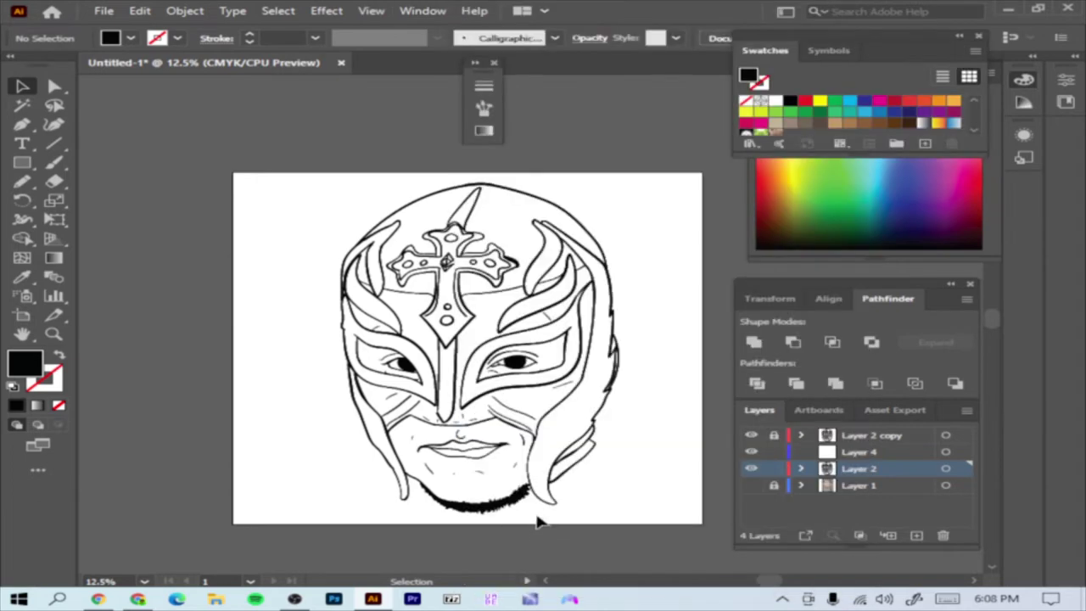
left_click(779, 144)
left_click(831, 574)
scroll(85, 212, "up", 5)
left_click(95, 143)
mouse_move(645, 110)
left_mouse_down()
mouse_move(645, 240)
mouse_move(645, 109)
mouse_move(646, 189)
left_mouse_up()
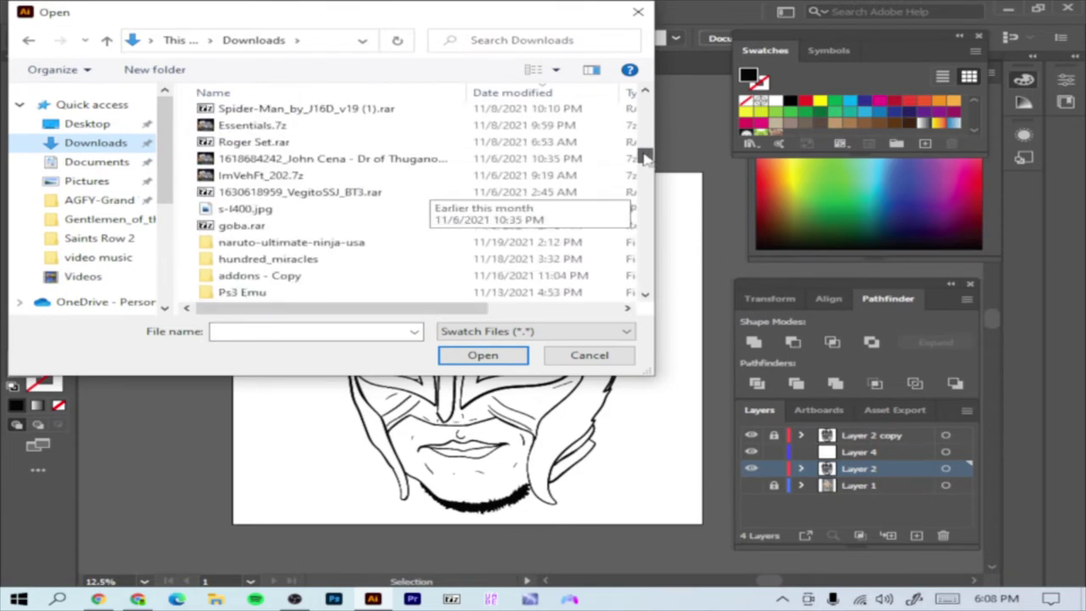
left_click(339, 155)
left_click(522, 353)
left_click(979, 35)
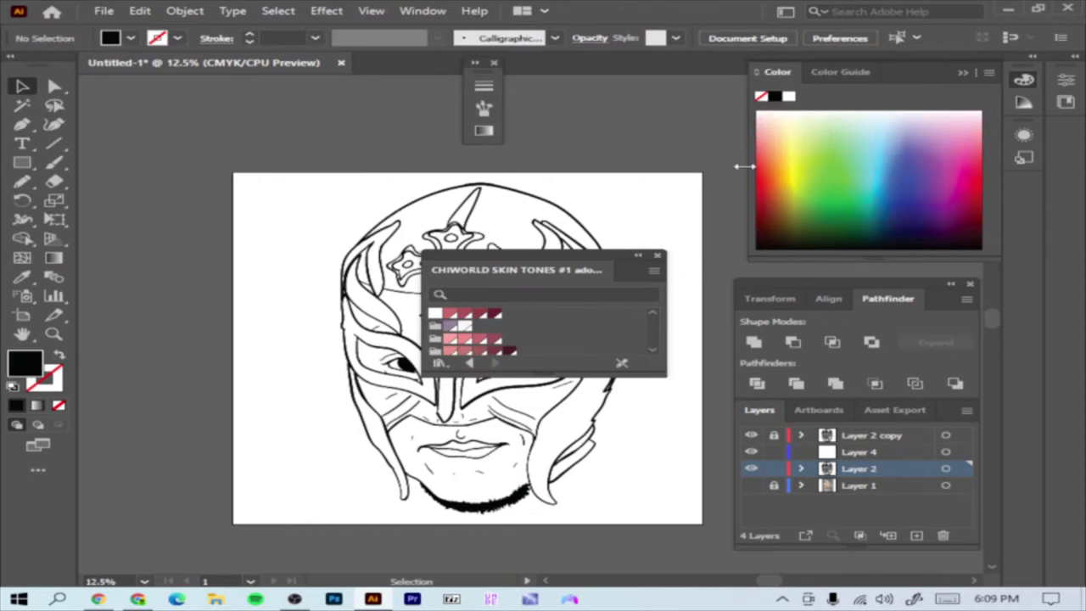
left_click_drag(645, 255, 932, 19)
left_click_drag(863, 126, 863, 318)
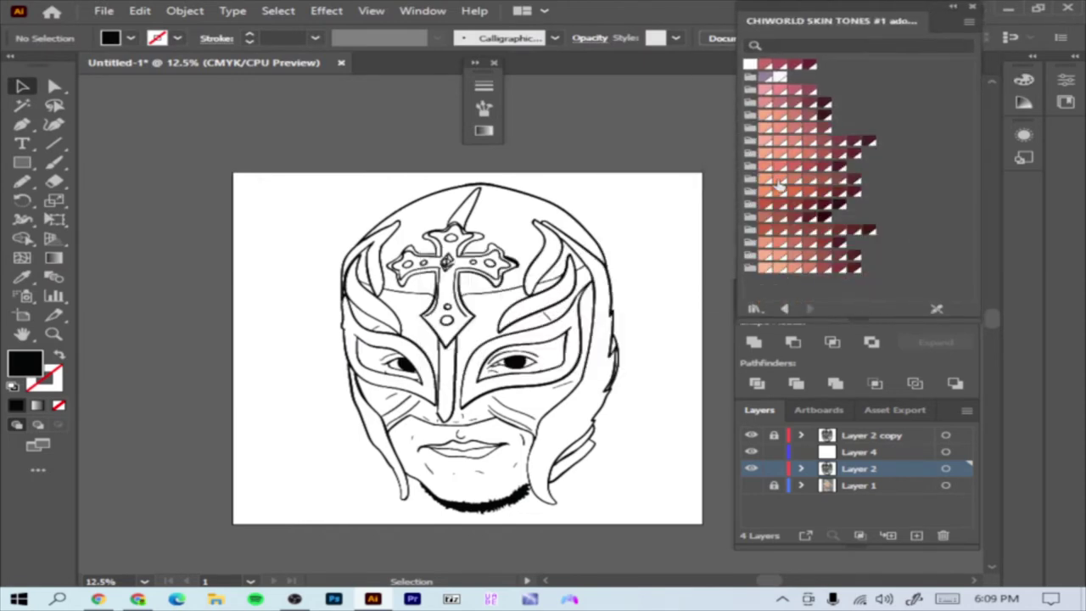
- Draw a rectangle covering the whole artboard and select it together with the line art
key("m")
left_click_drag(230, 175, 711, 532)
right_click(679, 357)
key("Escape")
key("ctrl+a")
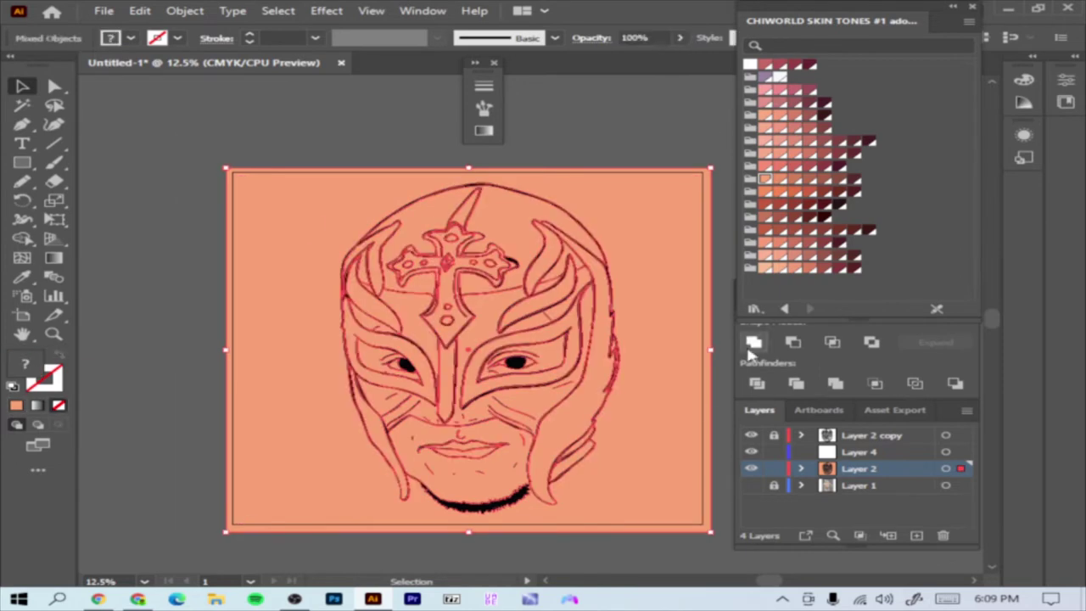
- Divide the artwork with Pathfinder, isolate the group and delete the orange area outside the face
left_click(836, 383)
right_click(667, 150)
left_click(723, 262)
key("BackSpace")
- Fill the mask pieces near-black via the Color Picker
left_click_drag(356, 185, 607, 439)
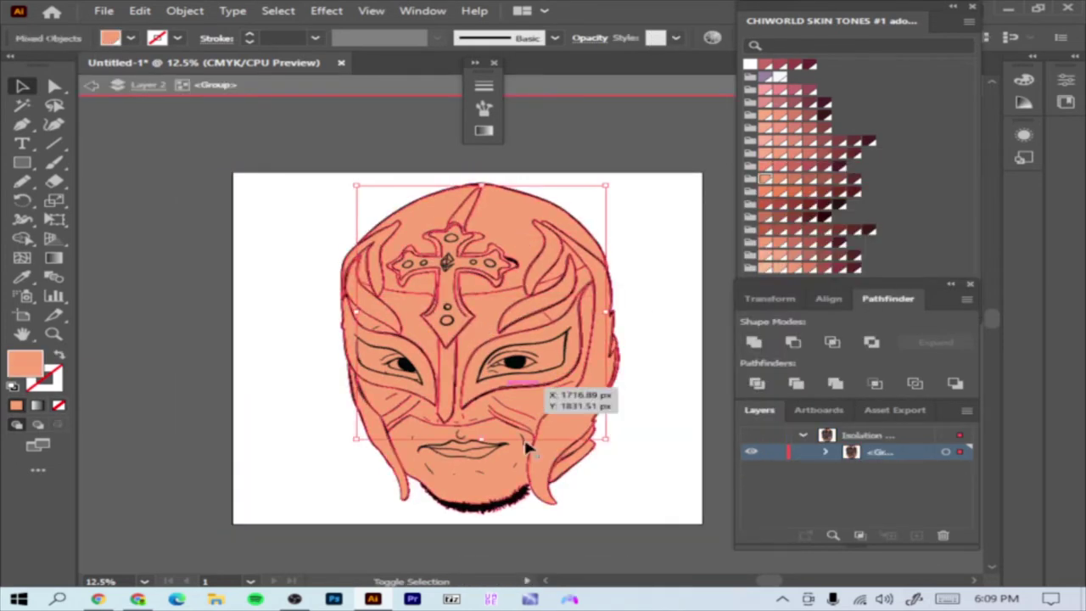
double_click(26, 363)
left_click_drag(663, 349, 662, 366)
key("Return")
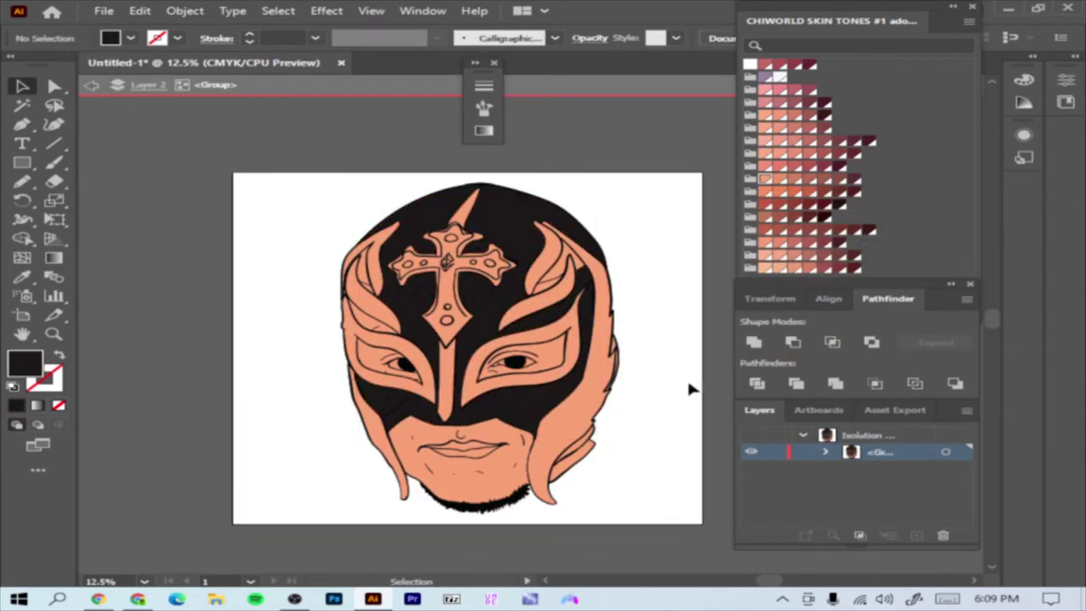
- Fill the eye white shape white
scroll(555, 432, "up", 1)
scroll(458, 434, "up", 2)
left_click(455, 434)
key("ctrl+plus")
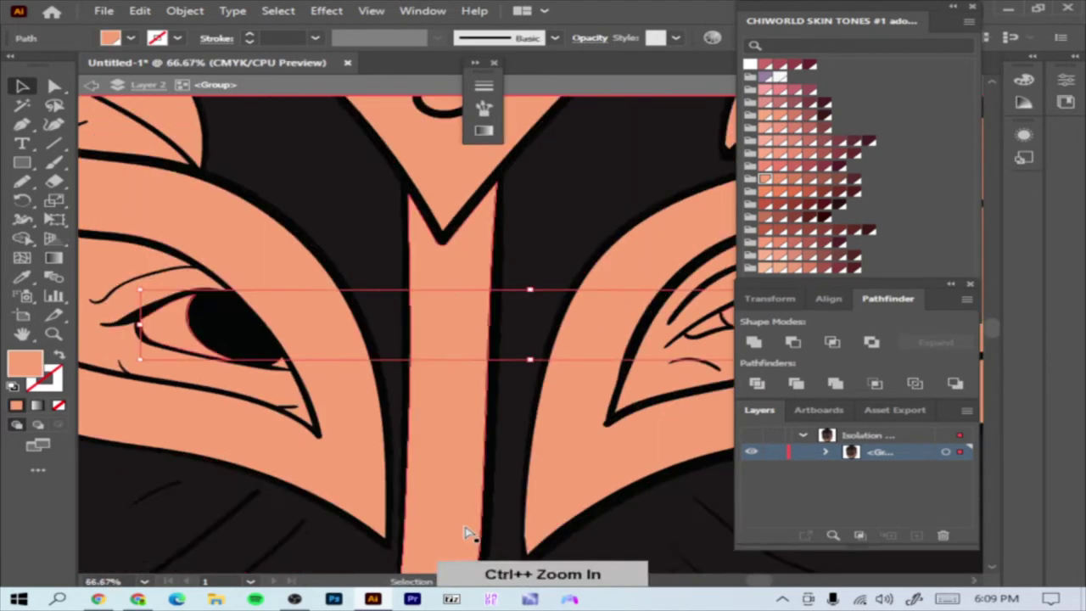
key("ctrl+plus")
key("ctrl+minus")
key("ctrl+minus")
key("ctrl+minus")
double_click(26, 363)
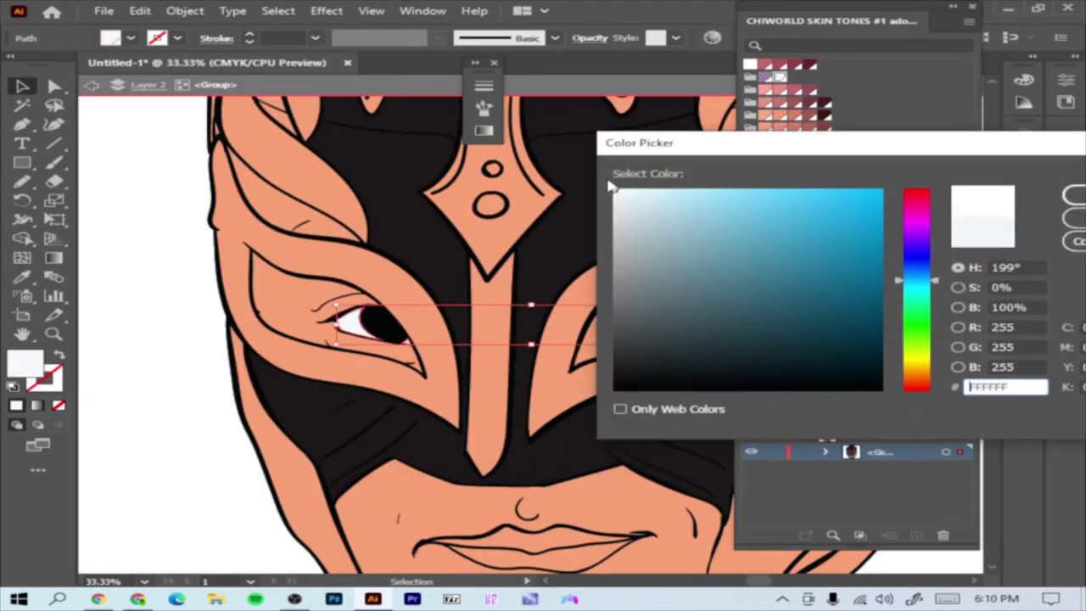
key("Return")
- Select the forehead flame shapes, then clear the selection
left_click(211, 444)
key("ctrl+minus")
key("ctrl+minus")
left_click(412, 259)
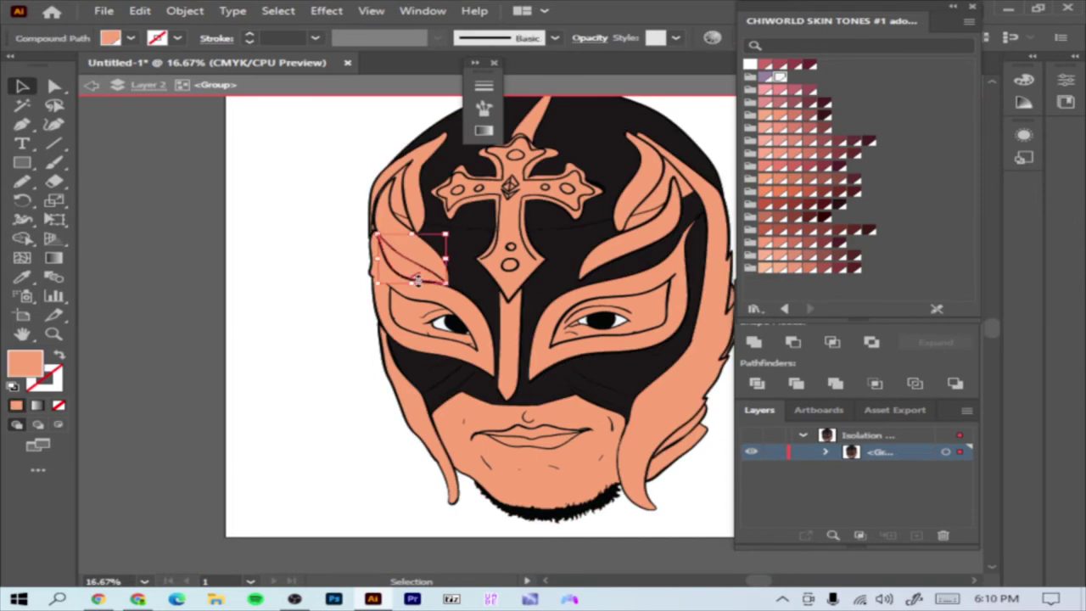
scroll(696, 280, "up", 1)
left_click(686, 249, "shift")
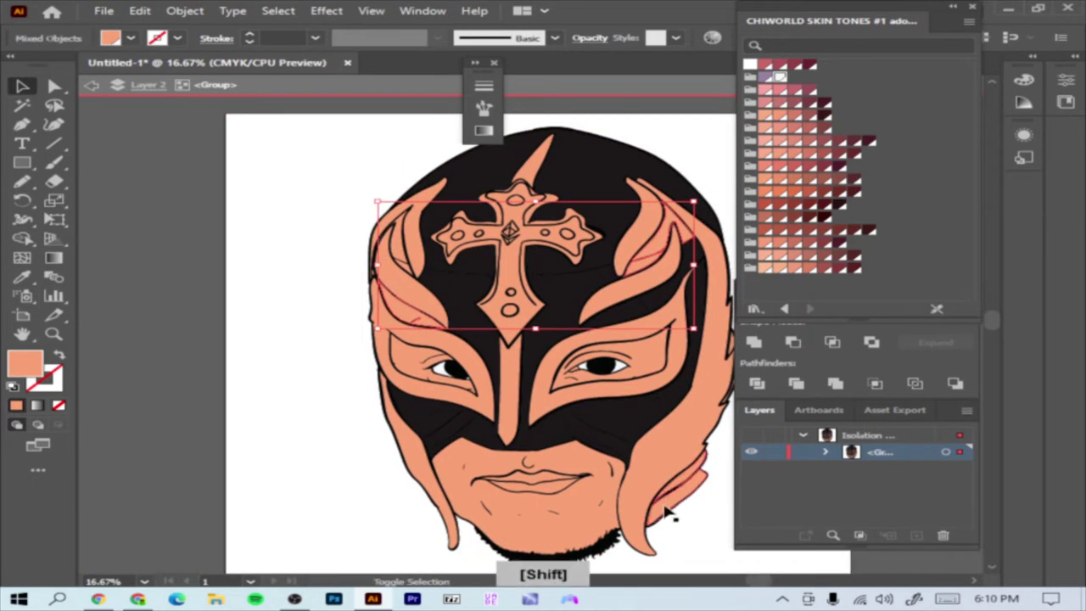
left_click(281, 345)
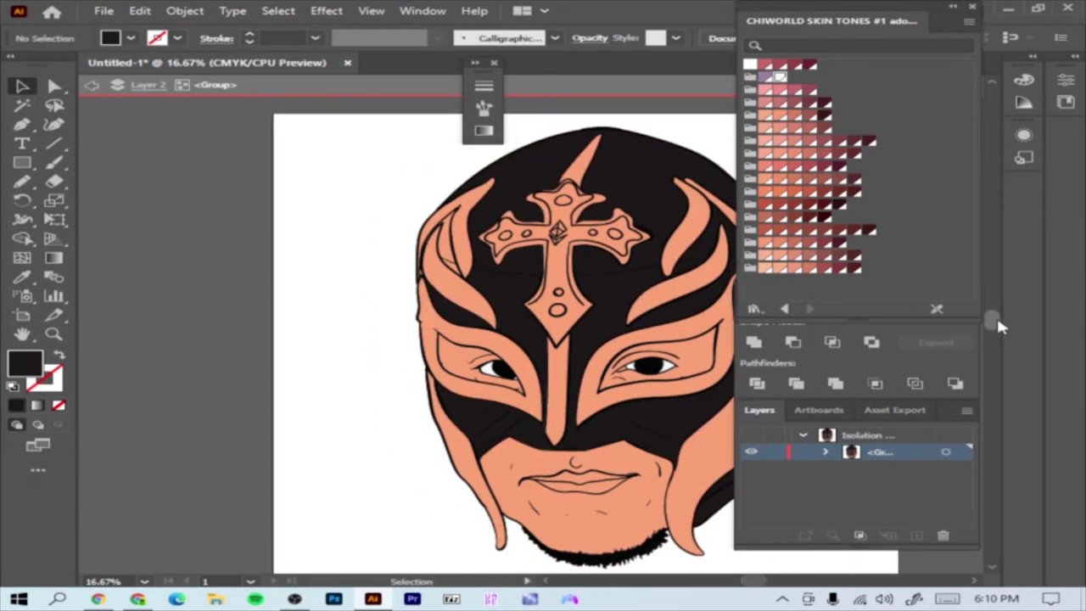
- Fill the thin dark slivers in the left flame with skin orange using the Eyedropper
key("ctrl+plus")
left_click(351, 248)
left_click(356, 272)
key("i")
left_click(420, 331)
key("ctrl+shift+a")
key("ctrl+plus")
left_click(243, 309)
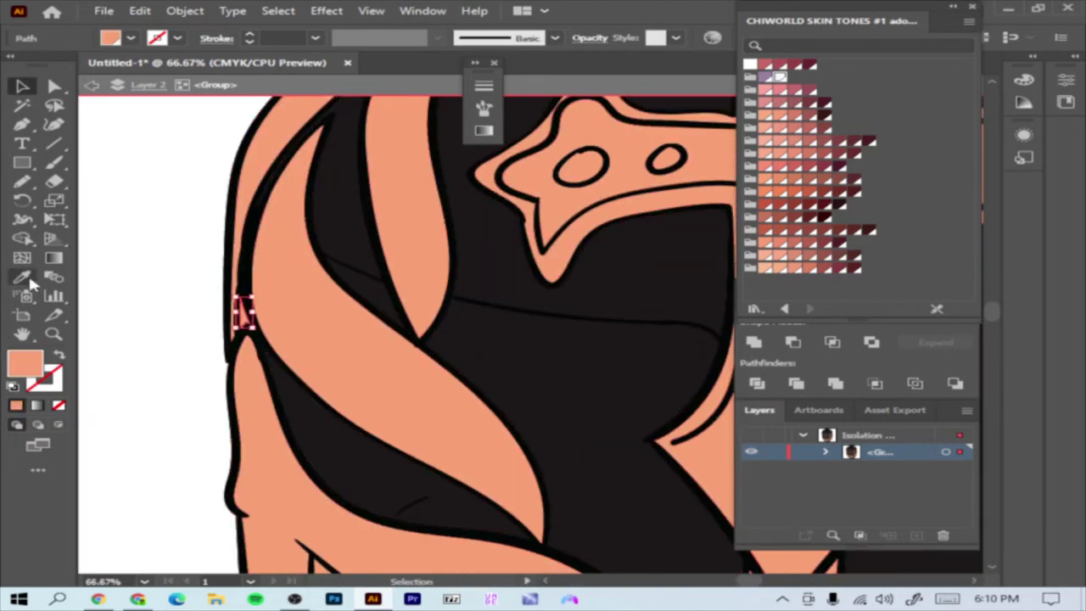
key("ctrl+minus")
- Fill the sliver on the face's right edge black to match the mask
key("ctrl+minus")
key("v")
key("ctrl+shift+a")
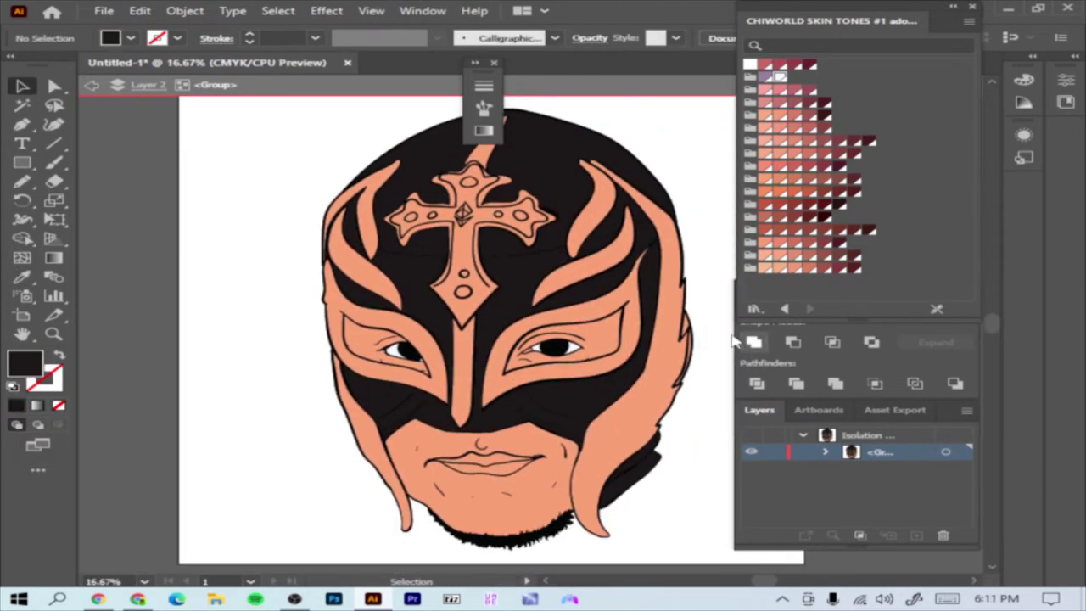
key("ctrl+plus")
left_click(679, 388)
key("ctrl+plus")
key("ctrl+minus")
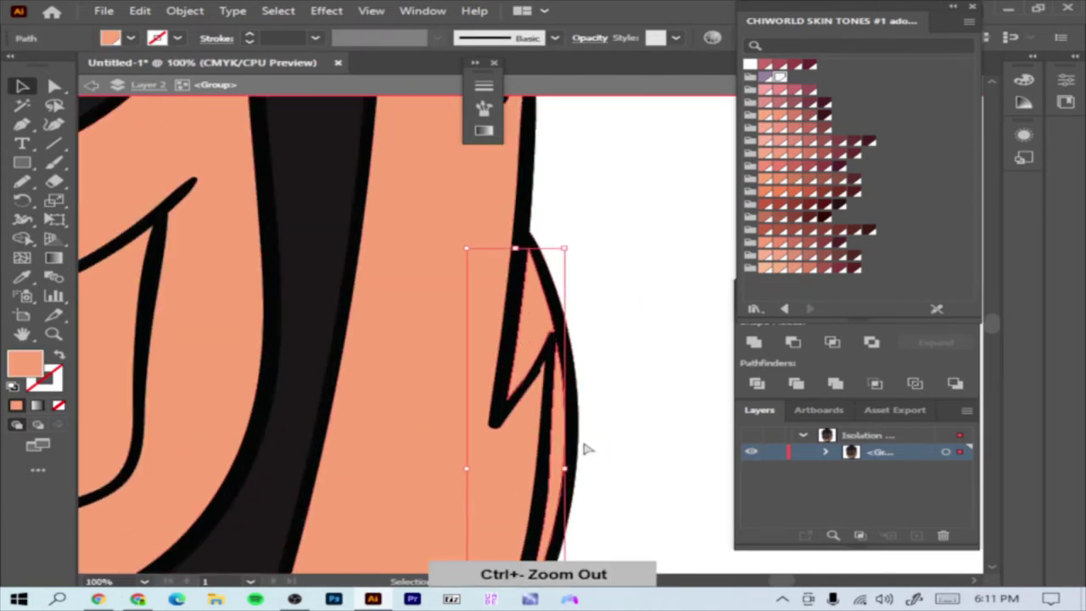
key("i")
left_click(252, 421)
key("v")
key("ctrl+minus")
key("ctrl+minus")
- Colour the lips deep pink from the swatches
left_click(340, 426)
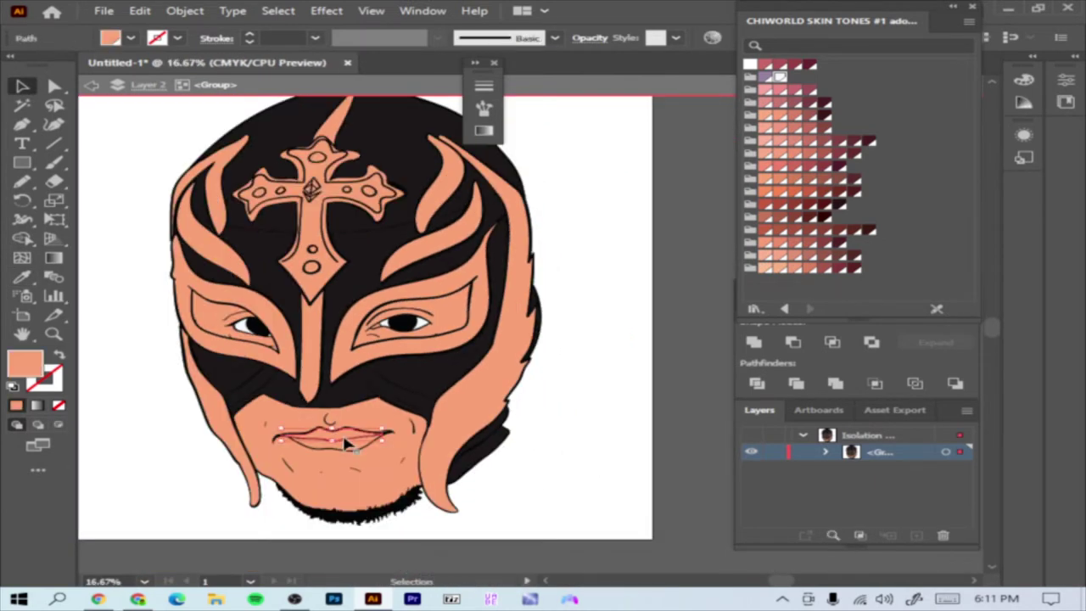
key("ctrl+plus")
left_click(763, 243)
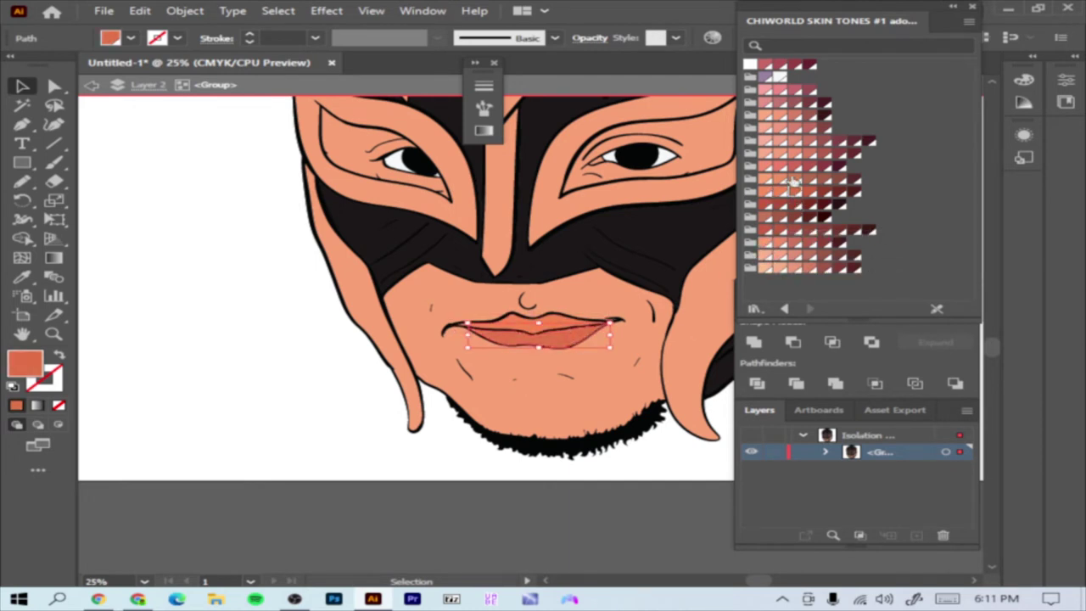
left_click(766, 166)
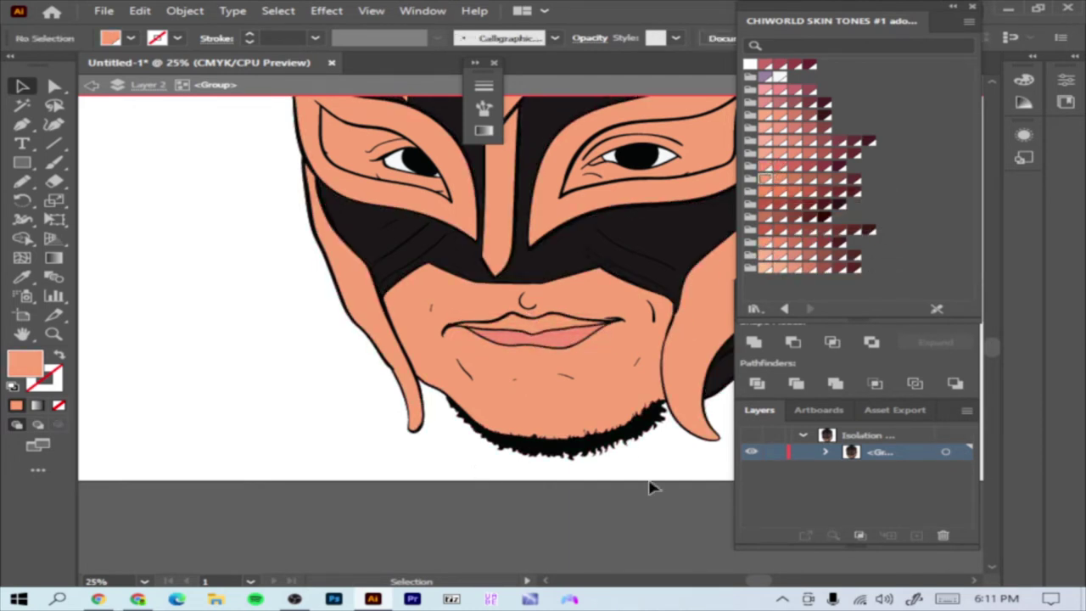
key("i")
key("v")
left_click(139, 169)
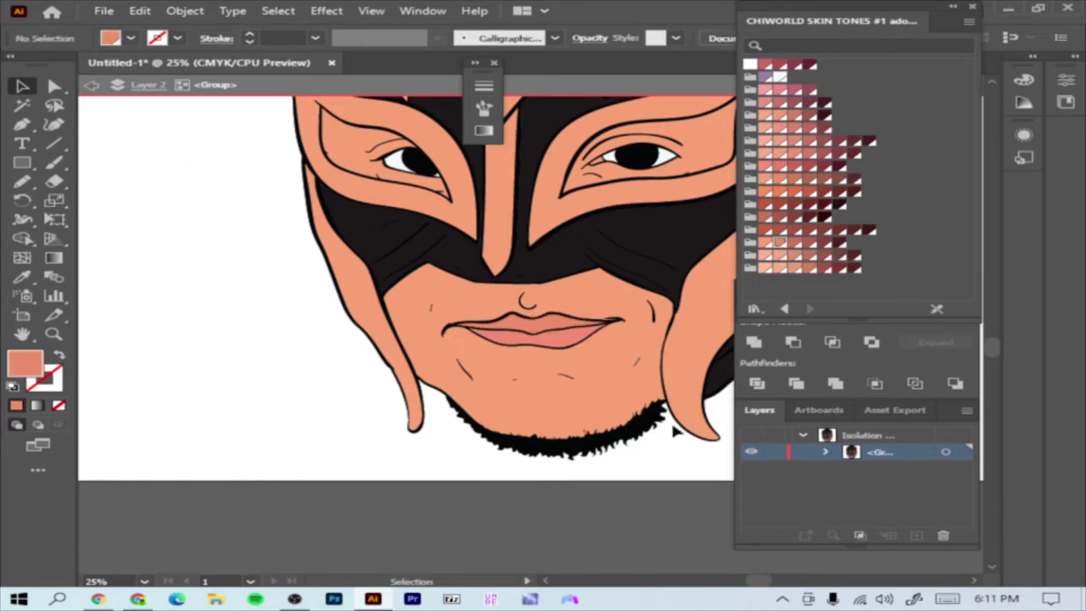
- Select the orange mask stripes together with the cross
key("ctrl+plus")
key("ctrl+plus")
key("ctrl+plus")
key("ctrl+minus")
key("ctrl+minus")
key("ctrl+minus")
left_click(484, 376)
left_click(636, 466, "shift")
scroll(637, 466, "up", 2)
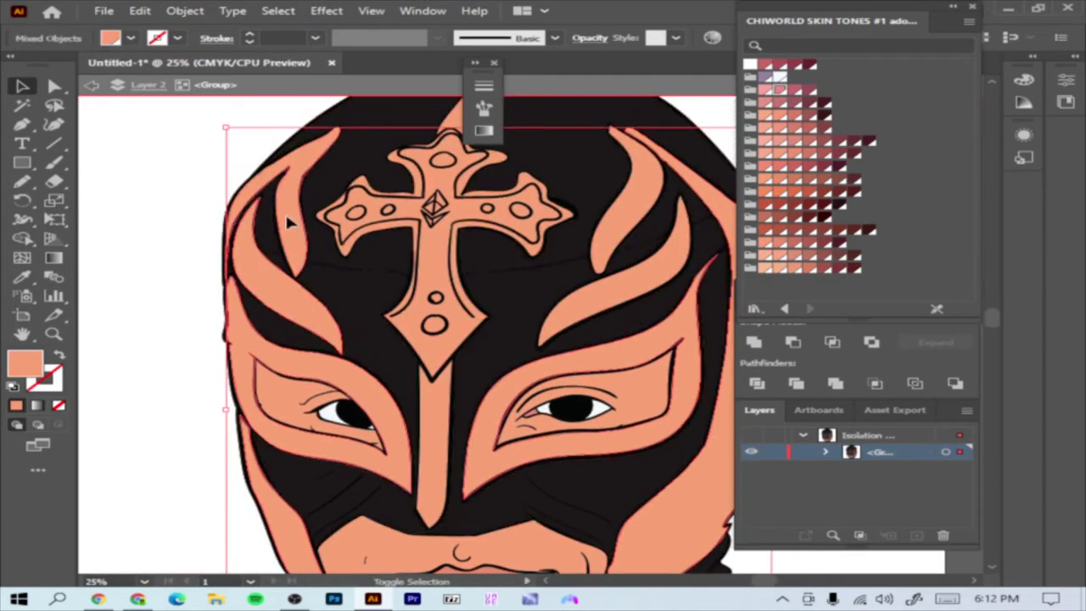
- Fill the selected orange mask stripes with cyan 00F9FF
double_click(26, 364)
type("00F9FF")
left_click(759, 216)
scroll(339, 334, "up", 3)
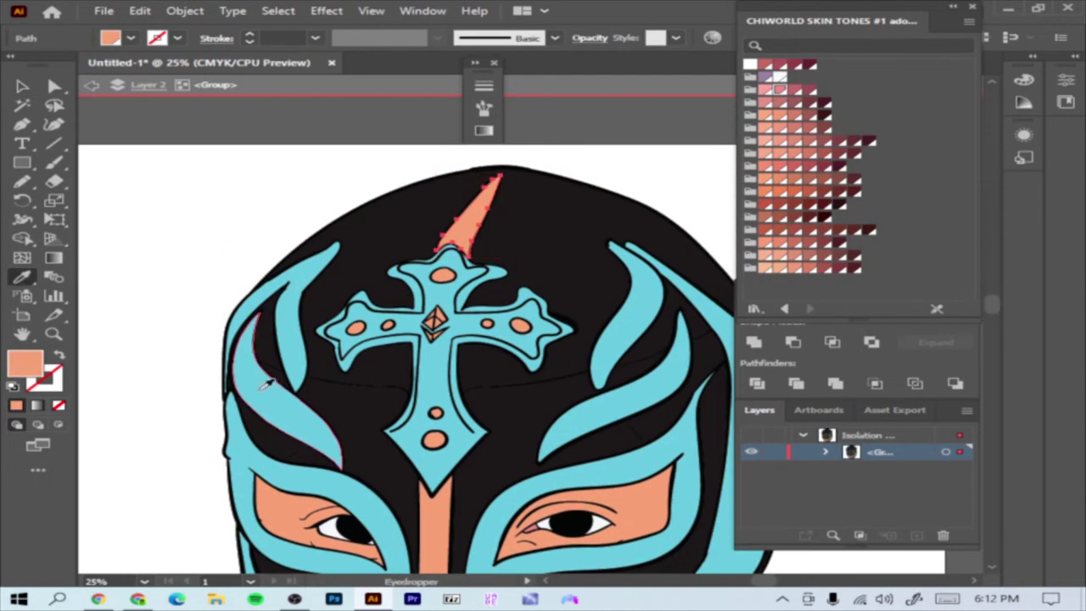
- Select the four circles on the cross: top, two left and bottom
key("ctrl+plus")
left_click(357, 225, "shift")
left_click(246, 325, "shift")
left_click(183, 331, "shift")
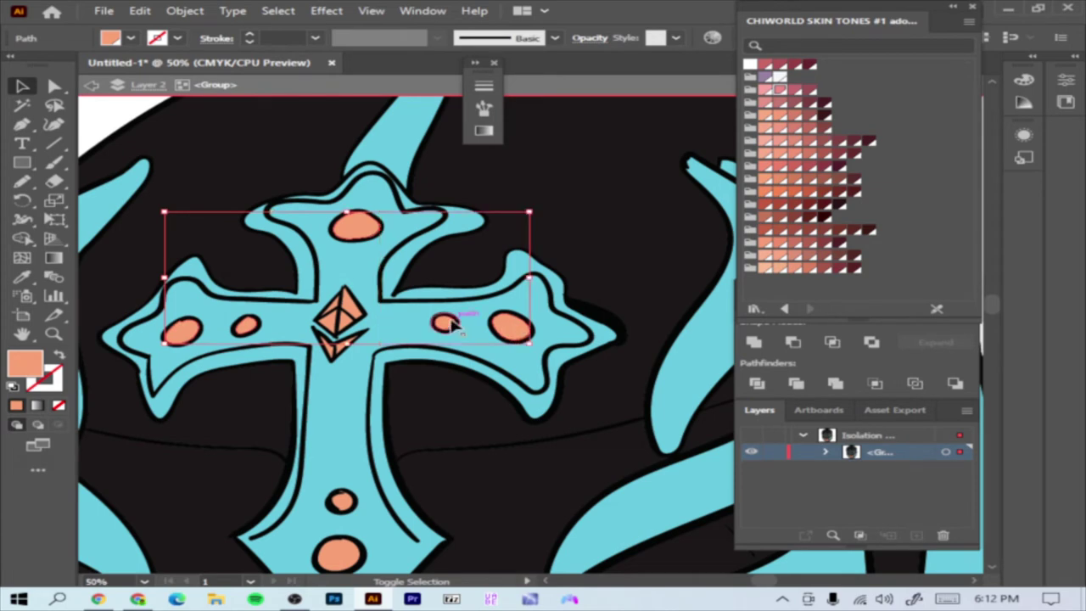
left_click(340, 556, "shift")
- Give the cross circles the mask's cyan, then change them to a darker teal
double_click(26, 363)
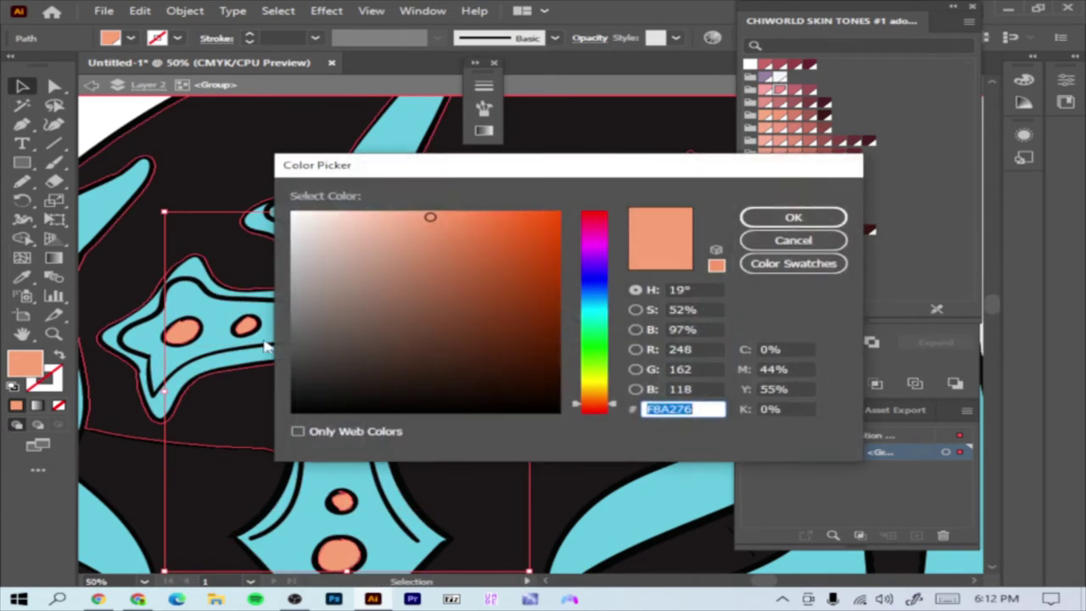
key("Escape")
key("i")
left_click(300, 336)
double_click(25, 363)
left_click(485, 278)
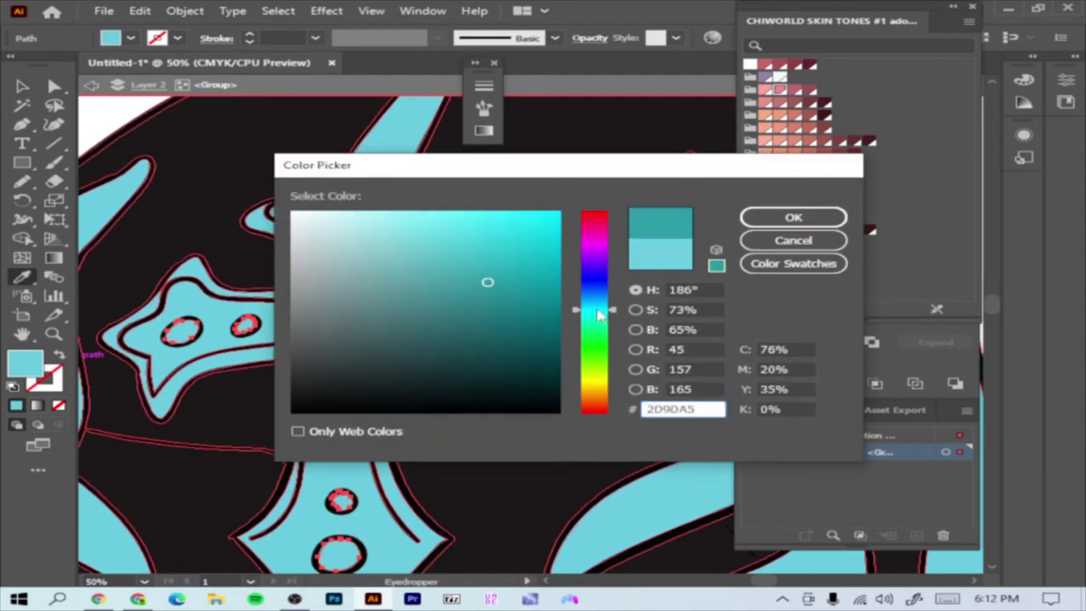
key("Return")
key("v")
- Recolour the orange gem piece and lower chevron with the sampled teal
scroll(201, 249, "up", 2)
left_click(428, 293)
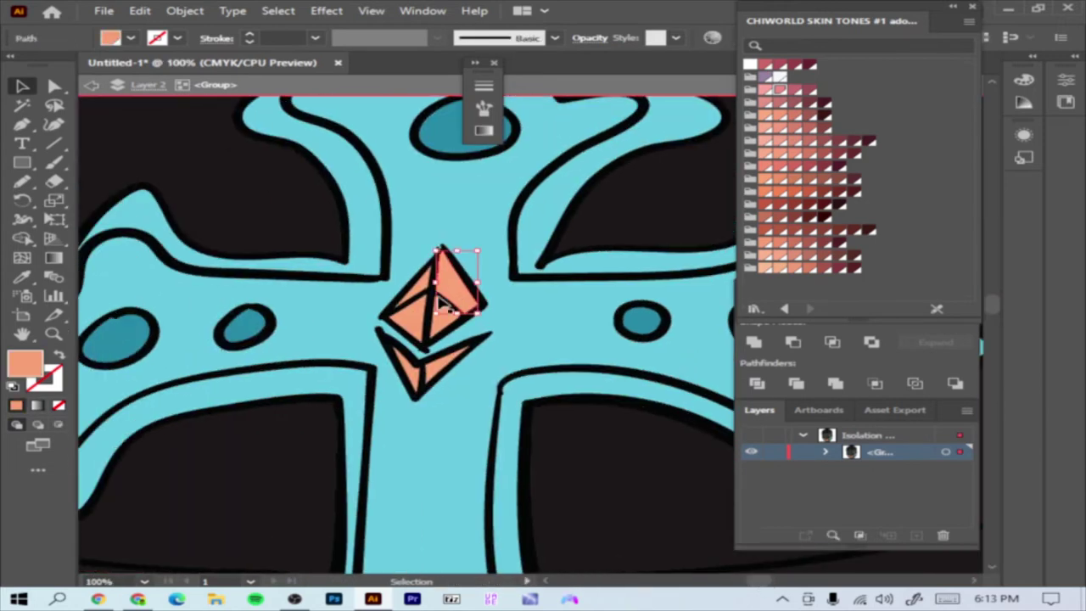
left_click(458, 295)
left_click(419, 378, "shift")
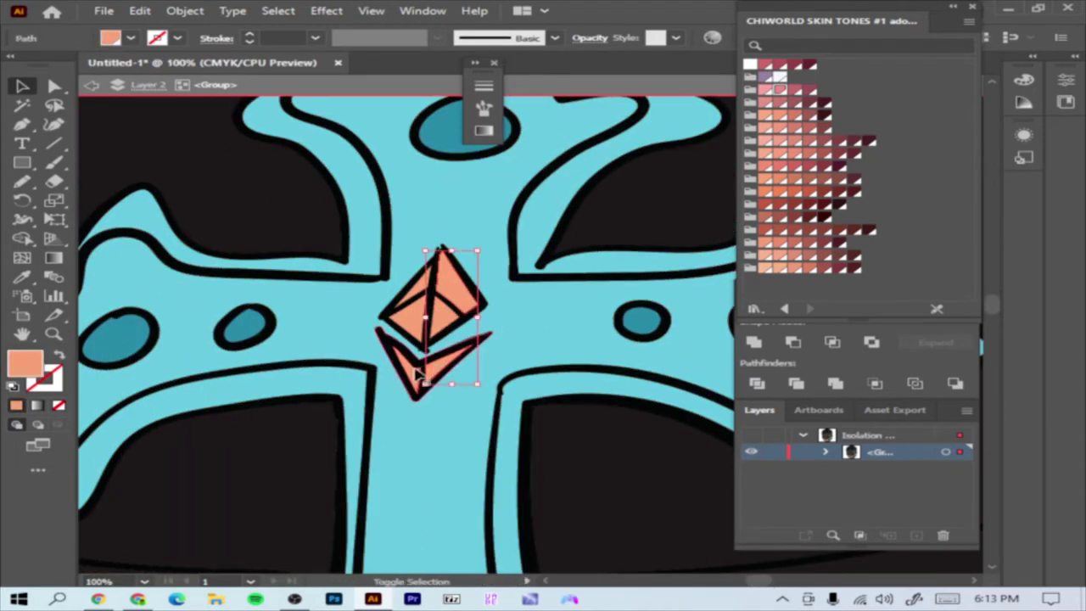
key("i")
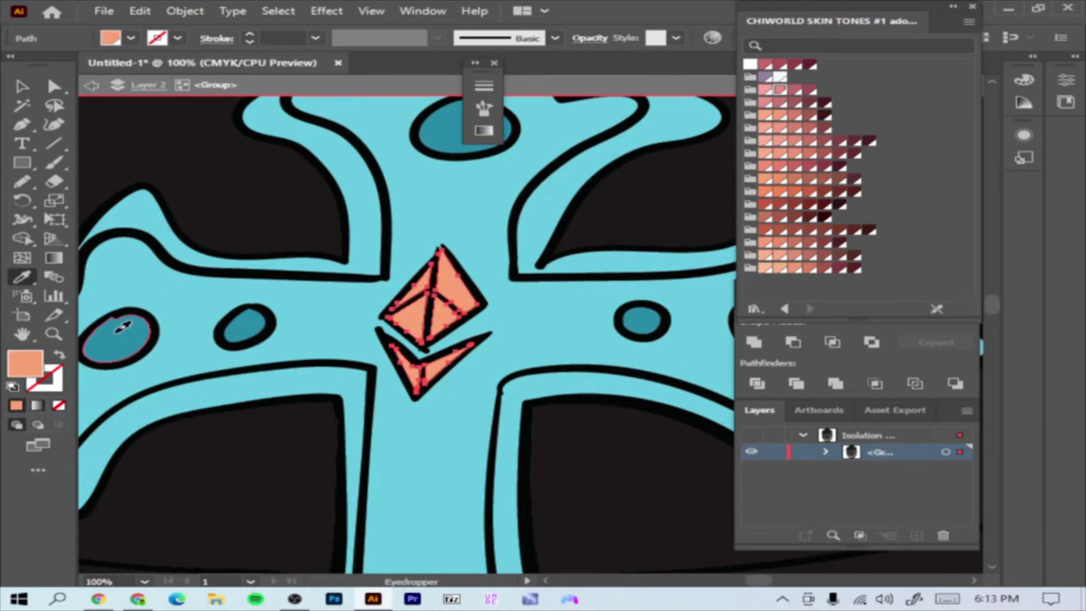
left_click(122, 322)
key("v")
- Fill the inner lower gem piece with dark blue
left_click(425, 321)
double_click(26, 363)
left_click(518, 332)
left_click(793, 216)
key("ctrl+minus")
key("ctrl+minus")
key("ctrl+minus")
key("ctrl+minus")
key("ctrl+minus")
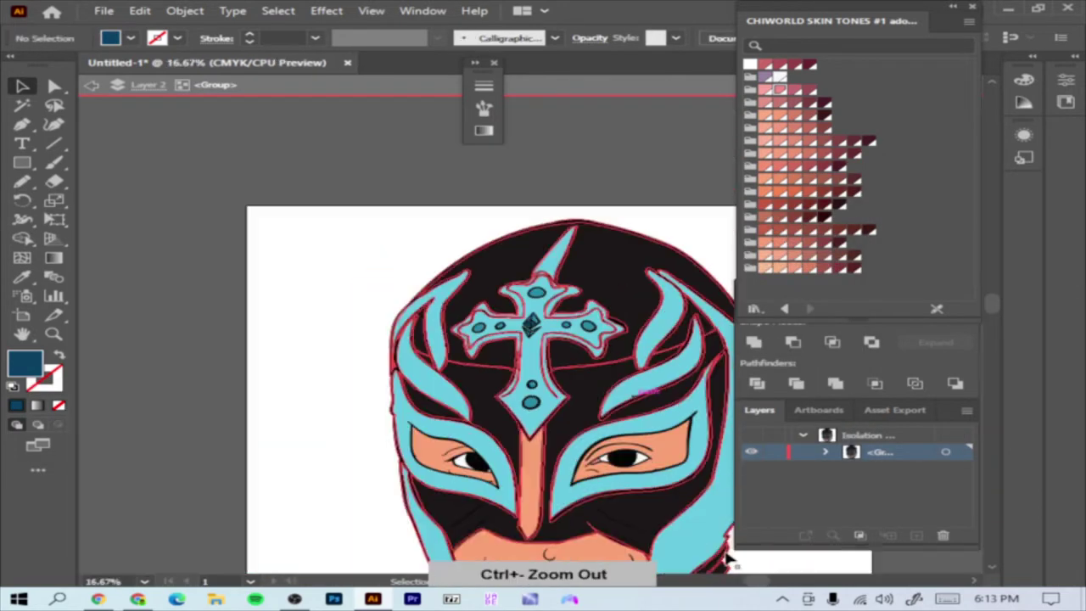
- Paint purple shading at the right eye's inner corner on Layer 4
key("ctrl+plus")
key("ctrl+plus")
key("Escape")
left_click(881, 452)
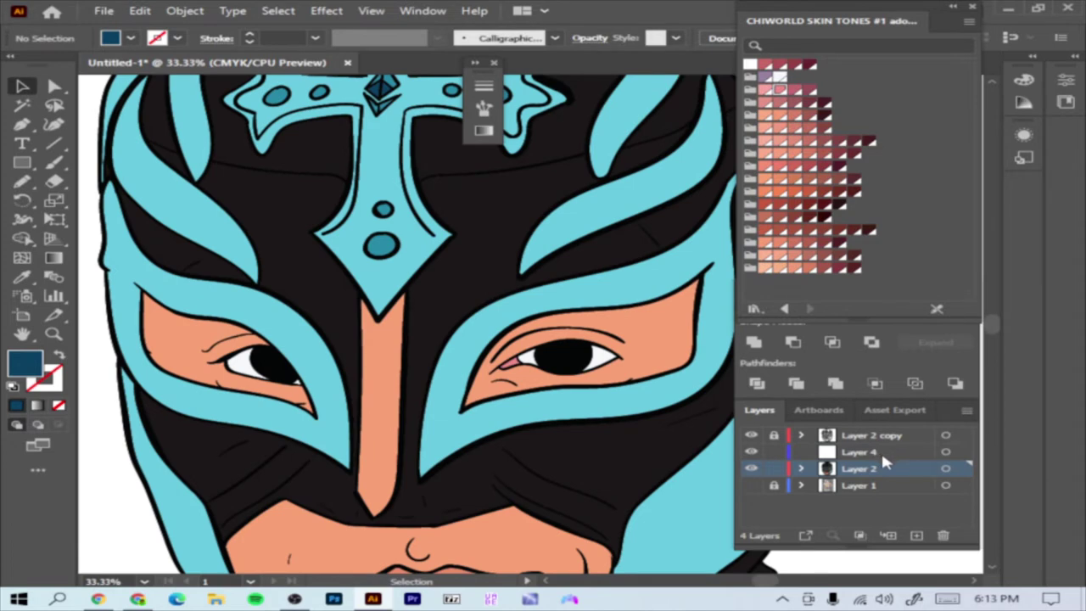
key("shift+b")
key("ctrl+plus")
key("ctrl+plus")
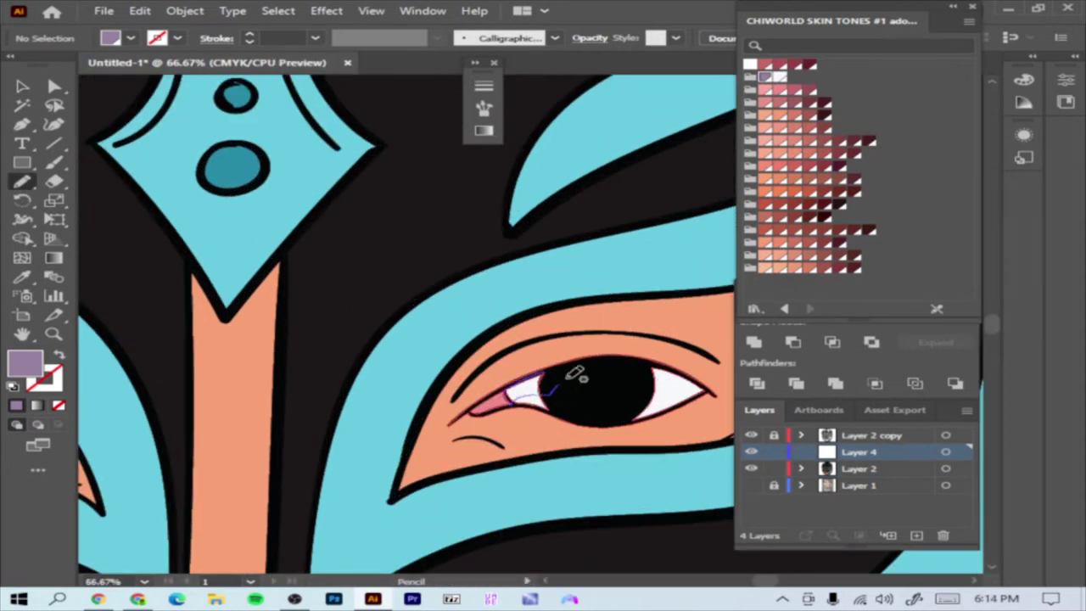
left_click_drag(709, 392, 679, 378)
scroll(341, 422, "left", 5)
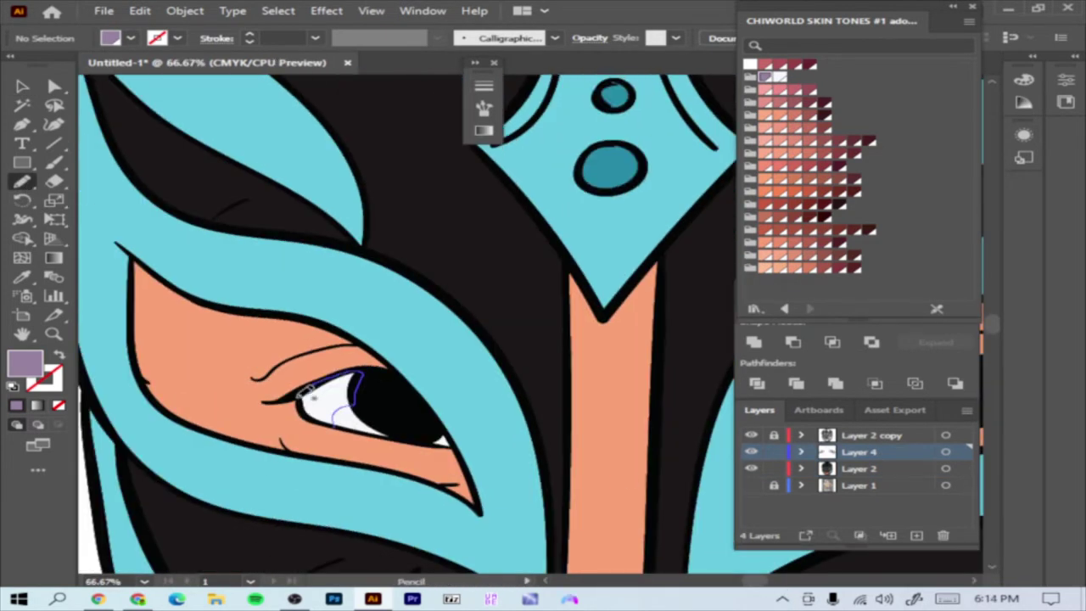
key("ctrl+minus")
key("ctrl+minus")
key("ctrl+minus")
scroll(450, 420, "right", 3)
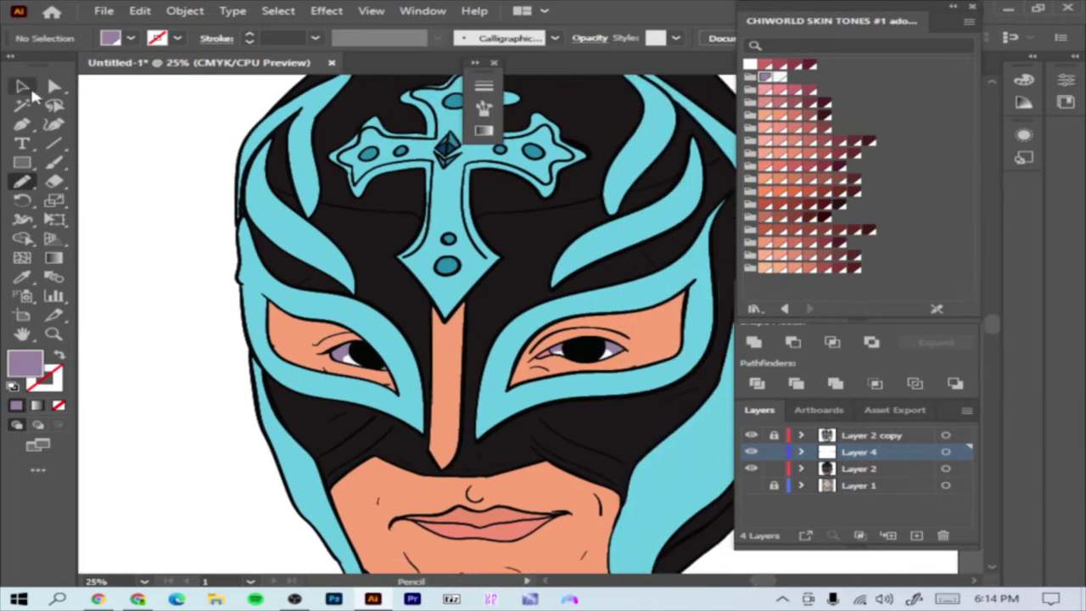
- Sample the peach skin colour and pencil an eyelid shape over the right eye
key("i")
left_click(446, 423)
left_click(24, 180)
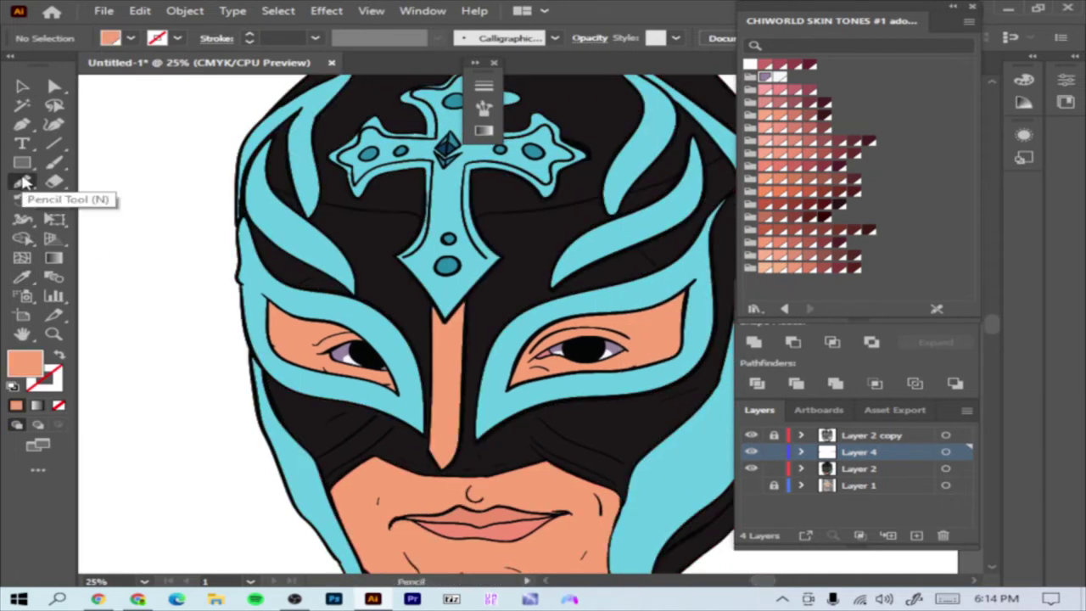
key("ctrl+plus")
key("ctrl+plus")
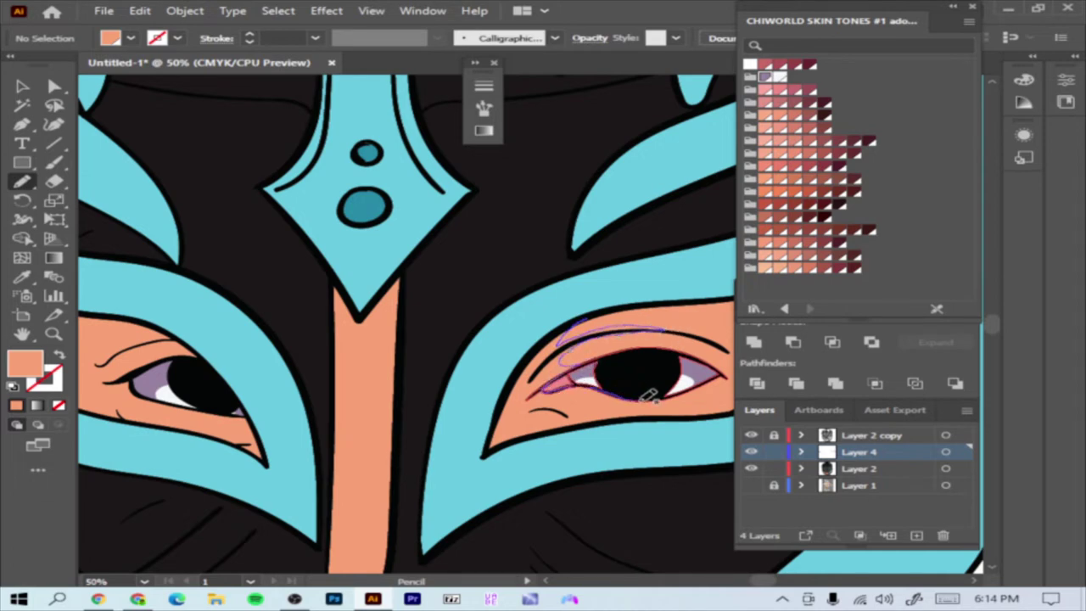
left_click_drag(499, 448, 499, 448)
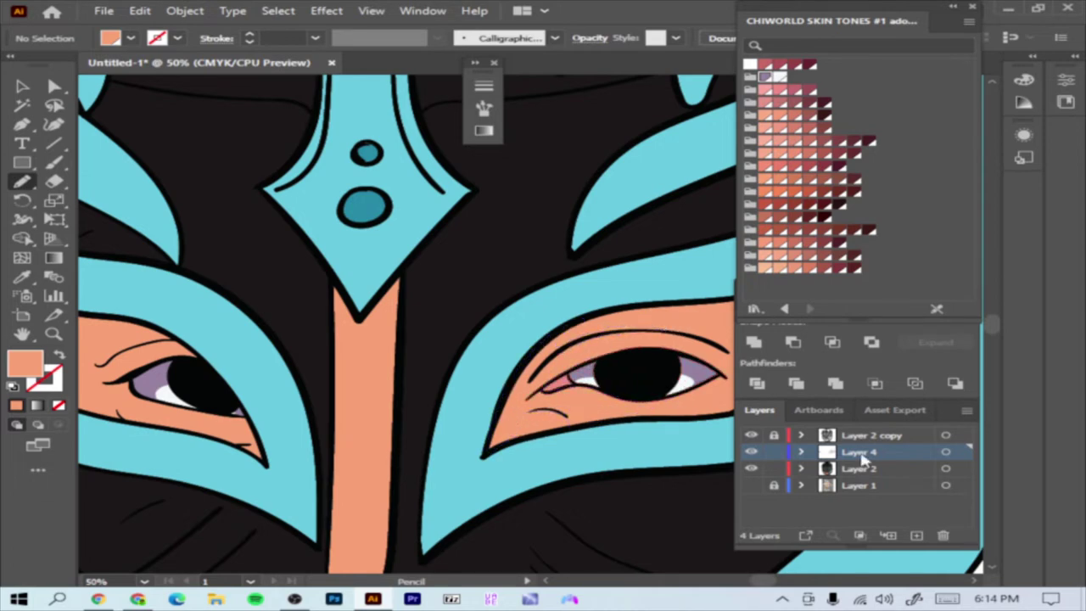
- Select all Layer 4 artwork and open Recolor Artwork
key("ctrl+a")
left_click(139, 10)
left_click(552, 424)
left_click_drag(520, 102, 253, 109)
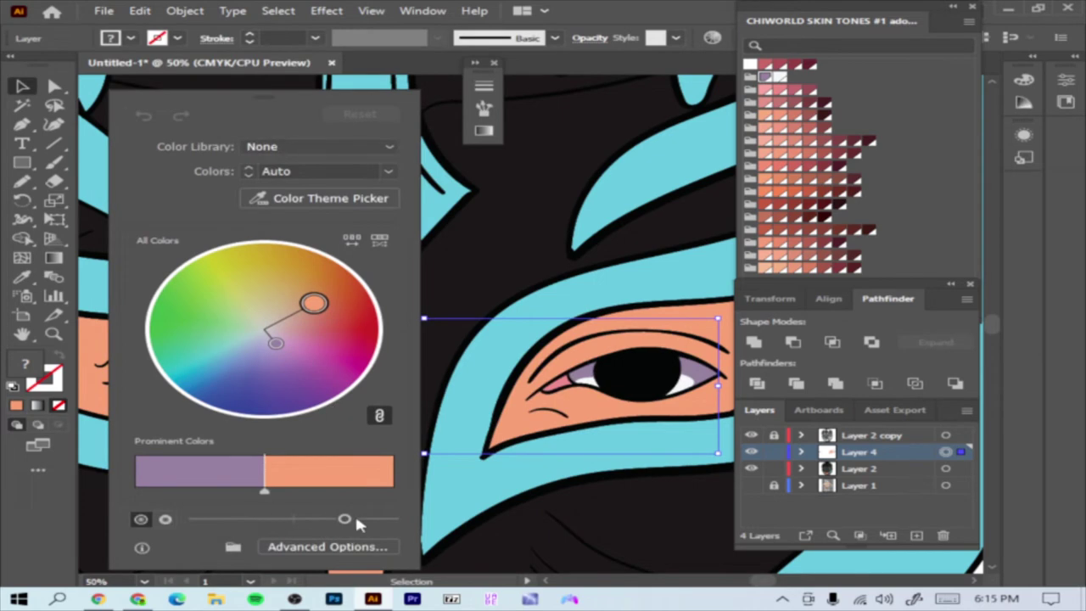
- Darken the eye shading by lowering the Recolor Artwork brightness slider
left_click_drag(344, 519, 280, 520)
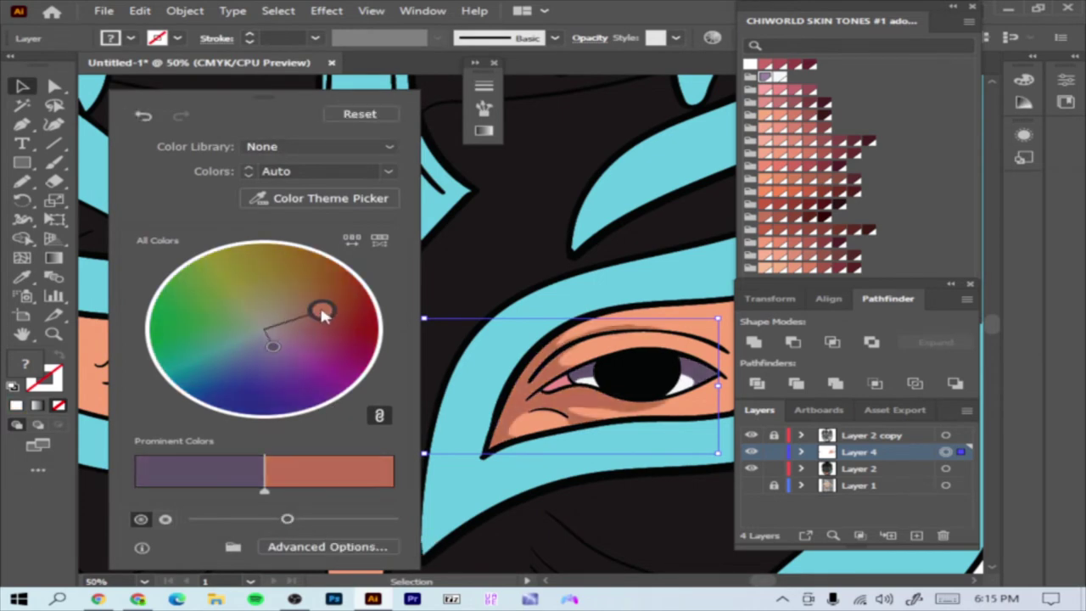
key("ctrl+minus")
key("n")
key("ctrl+plus")
- Draw an eyelid crease over the left eye and fill it darker salmon
left_click_drag(167, 248, 226, 293)
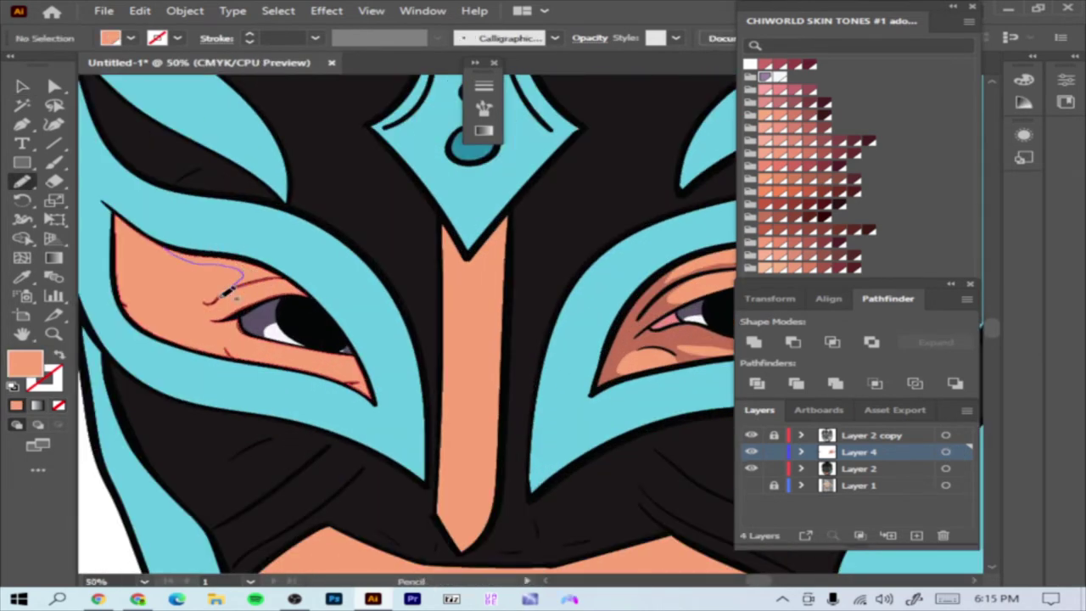
key("ctrl+minus")
key("ctrl+plus")
left_click(23, 88)
left_click(212, 284)
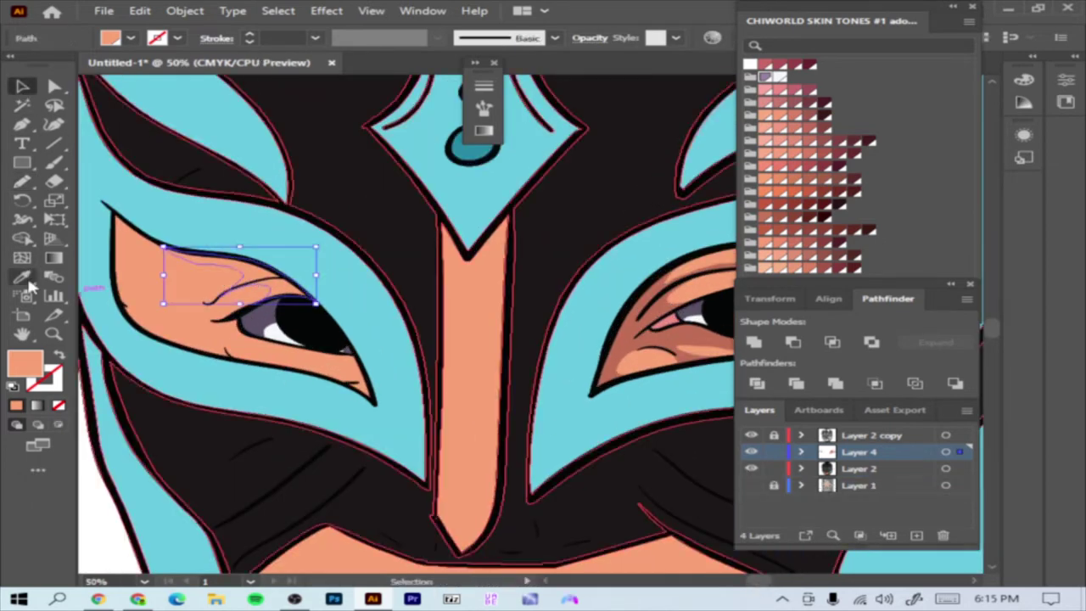
left_click(277, 10)
left_click(293, 58)
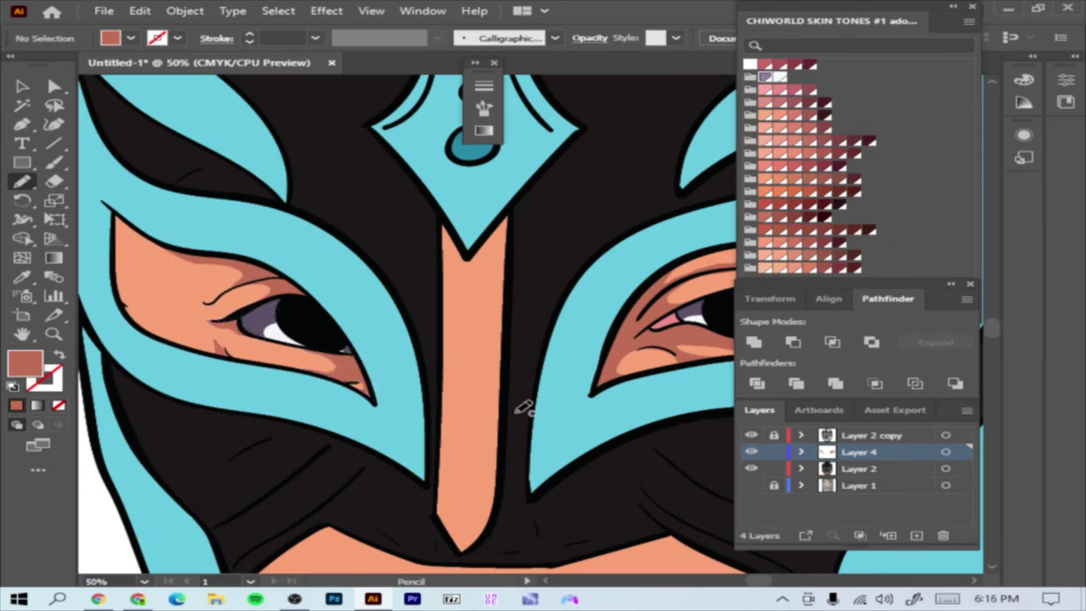
- Add shadow strokes along the right eye's upper eyelid and outer corner
scroll(550, 321, "right", 5)
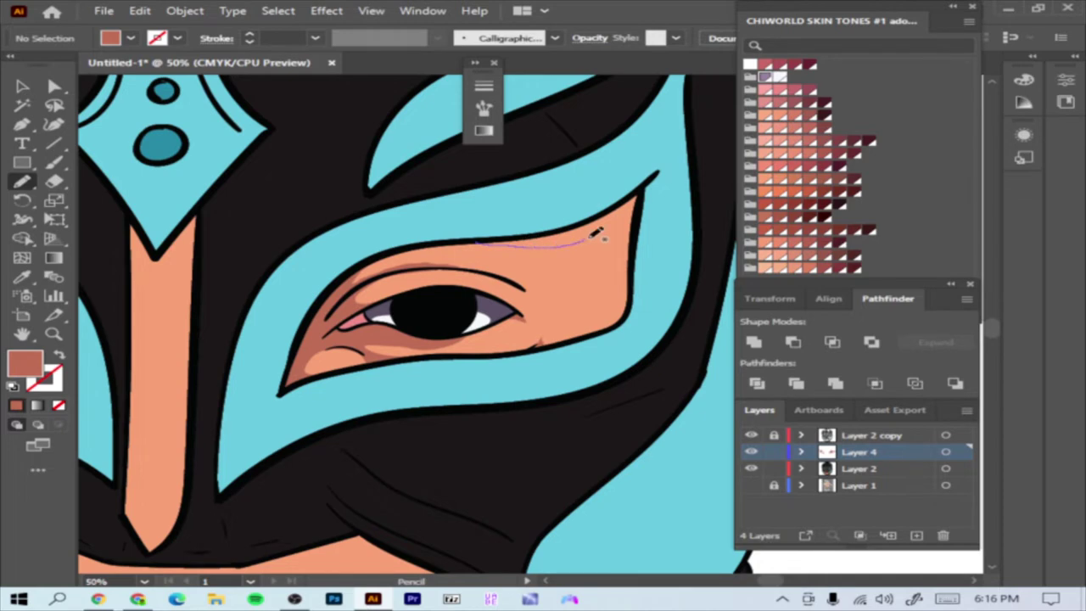
left_click_drag(535, 234, 480, 245)
left_click_drag(619, 235, 628, 263)
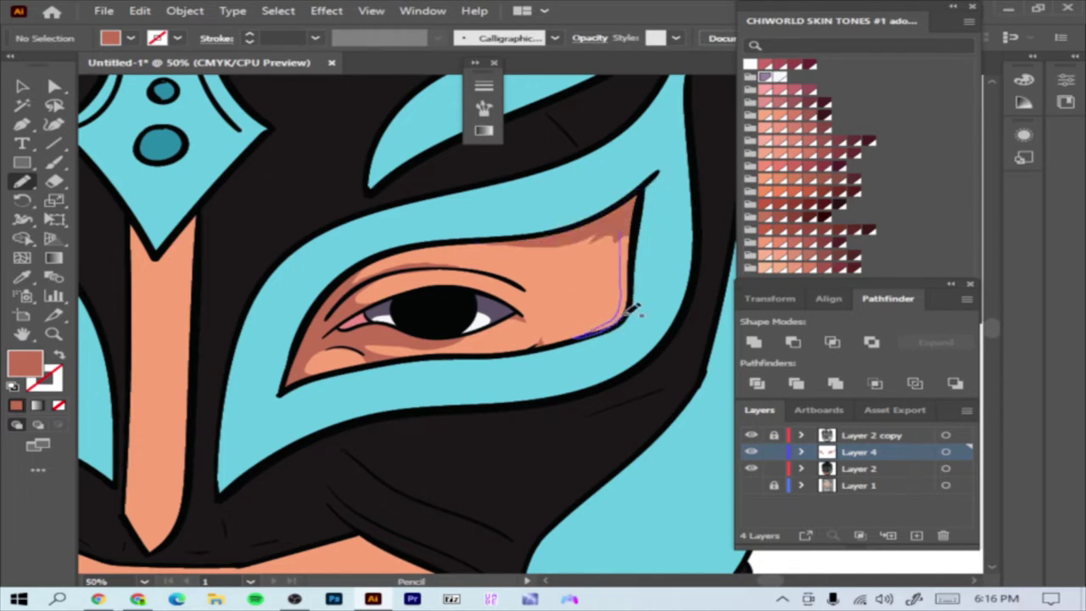
key("ctrl+minus")
key("ctrl+plus")
key("ctrl+plus")
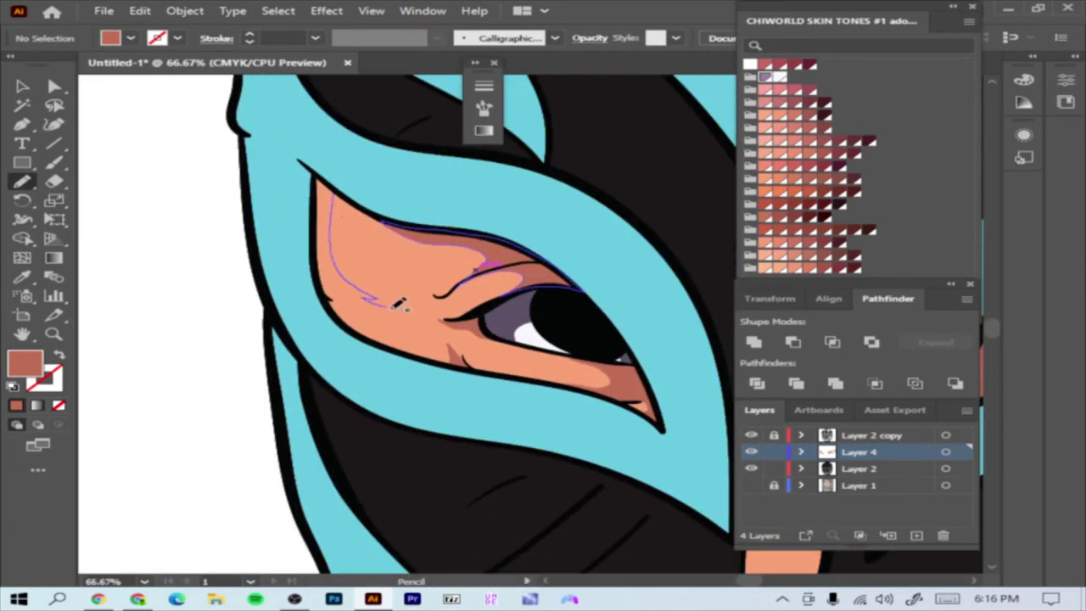
key("ctrl+minus")
key("ctrl+minus")
key("ctrl+minus")
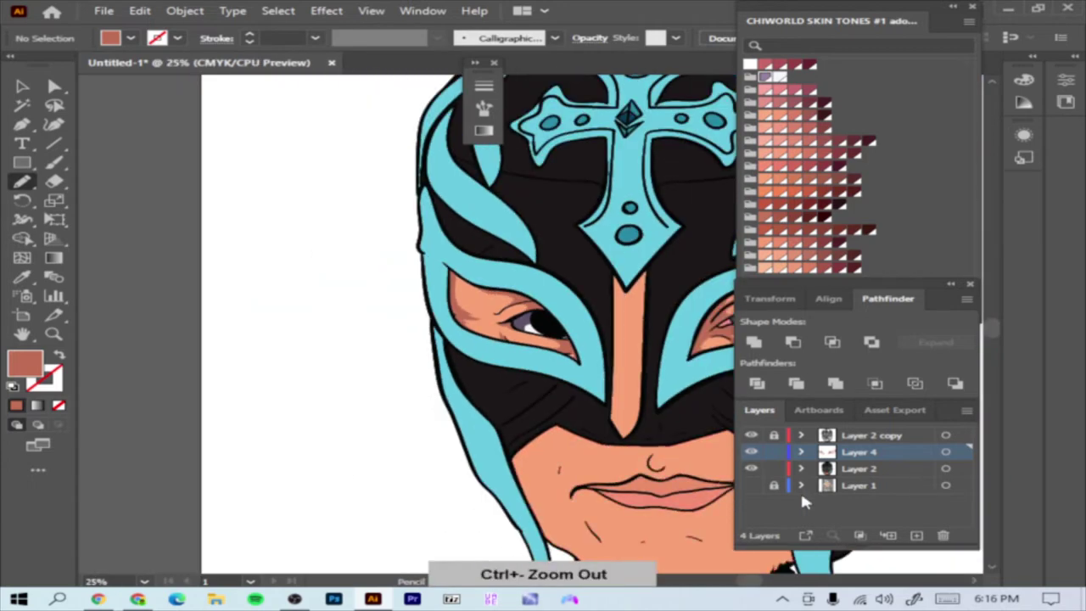
key("v")
double_click(647, 339)
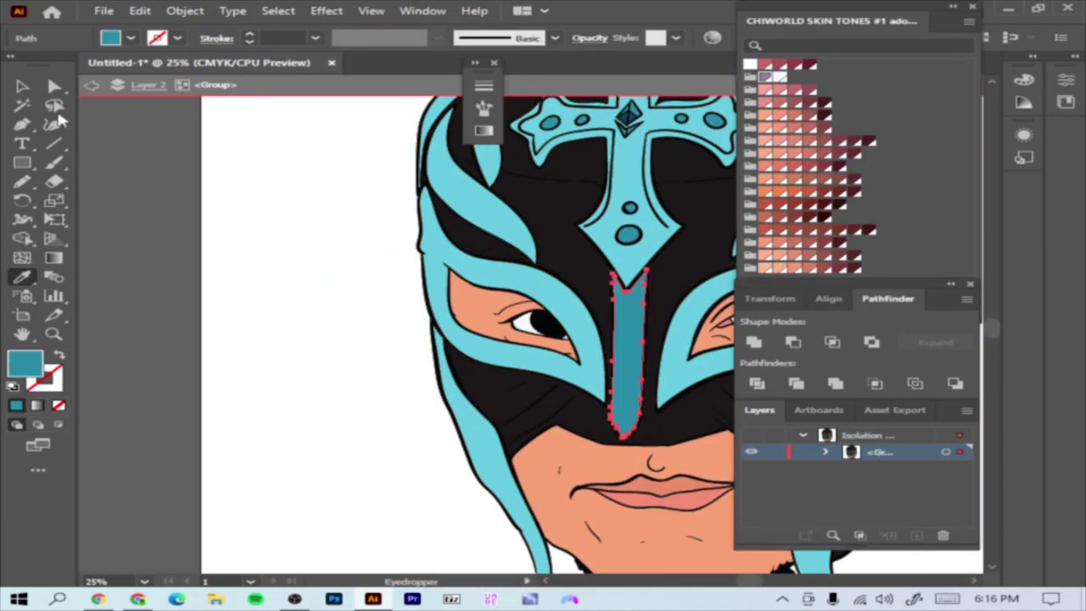
- Recolour the nose stripe dark teal and sample the darker salmon shading colour
key("Escape")
left_click(859, 451)
scroll(339, 340, "right", 3)
key("i")
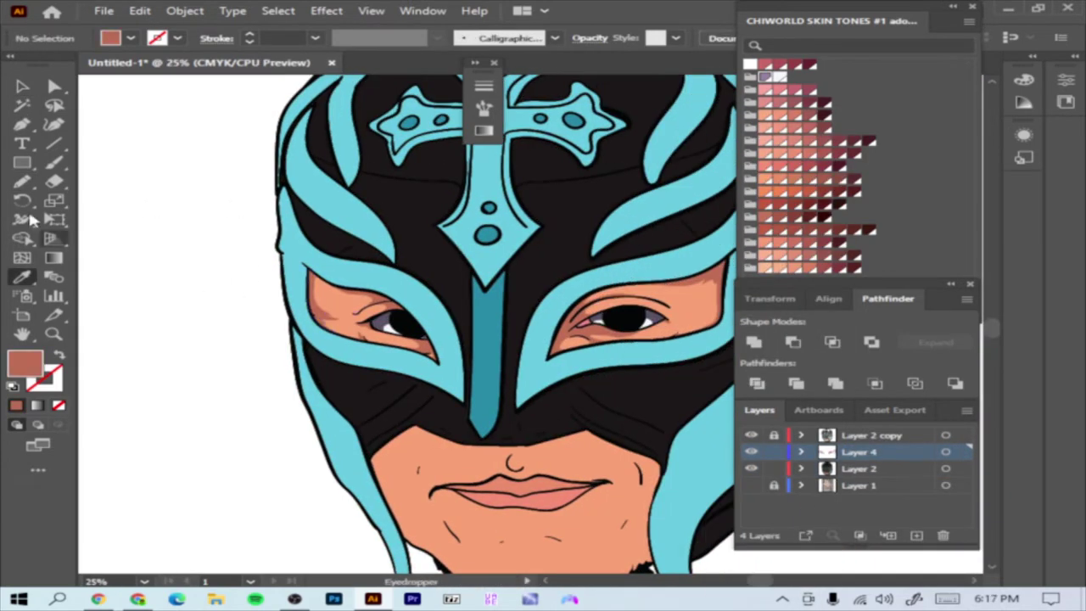
scroll(996, 330, "down", 2)
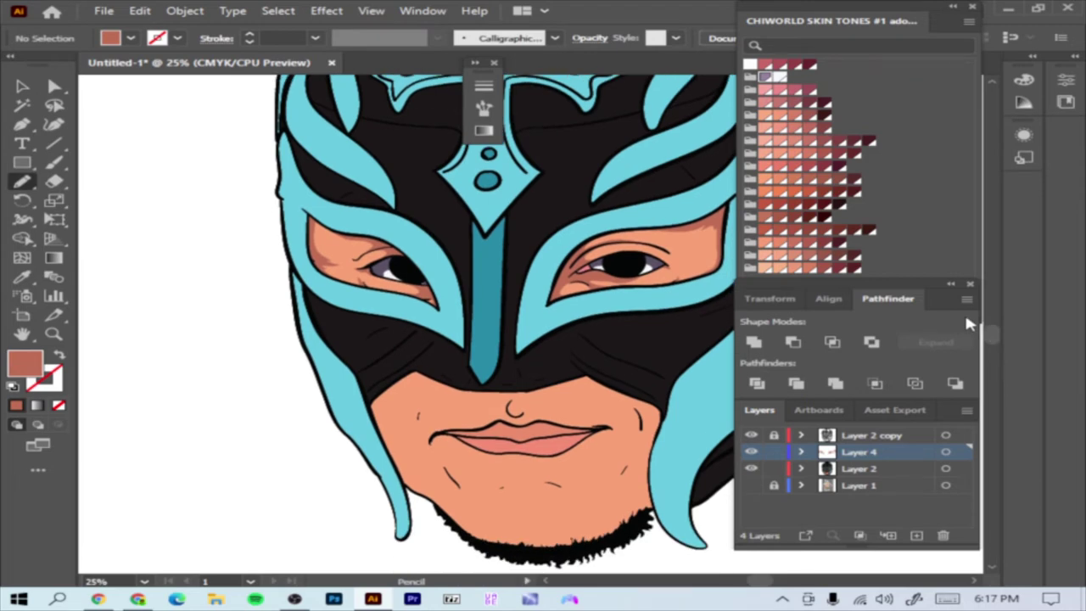
scroll(526, 450, "up", 1)
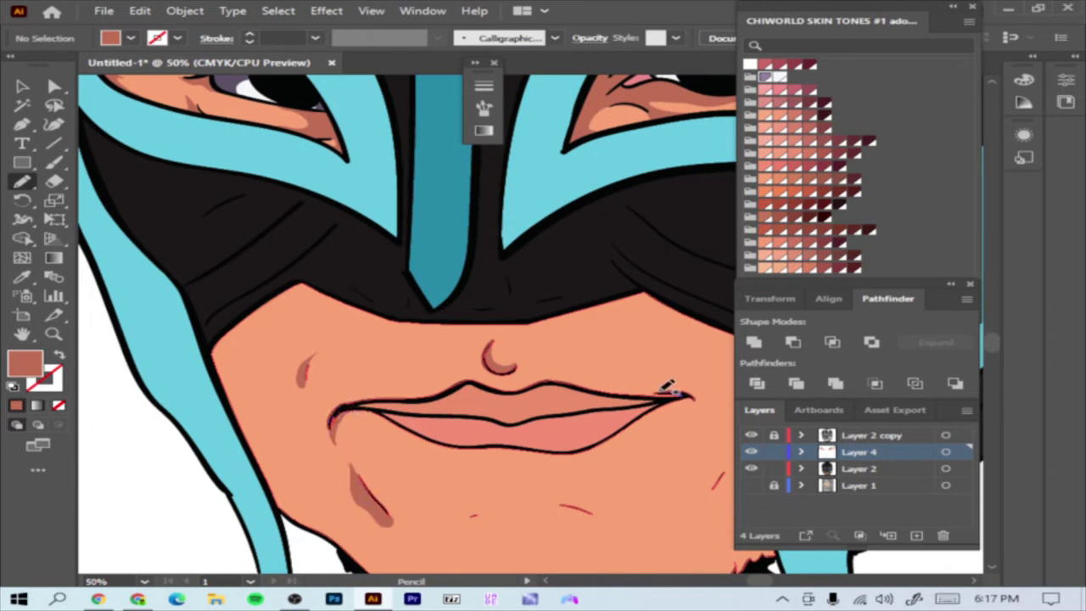
- Draw salmon shading marks on both cheeks and the skin under the mask
key("ctrl+minus")
left_click_drag(684, 344, 686, 363)
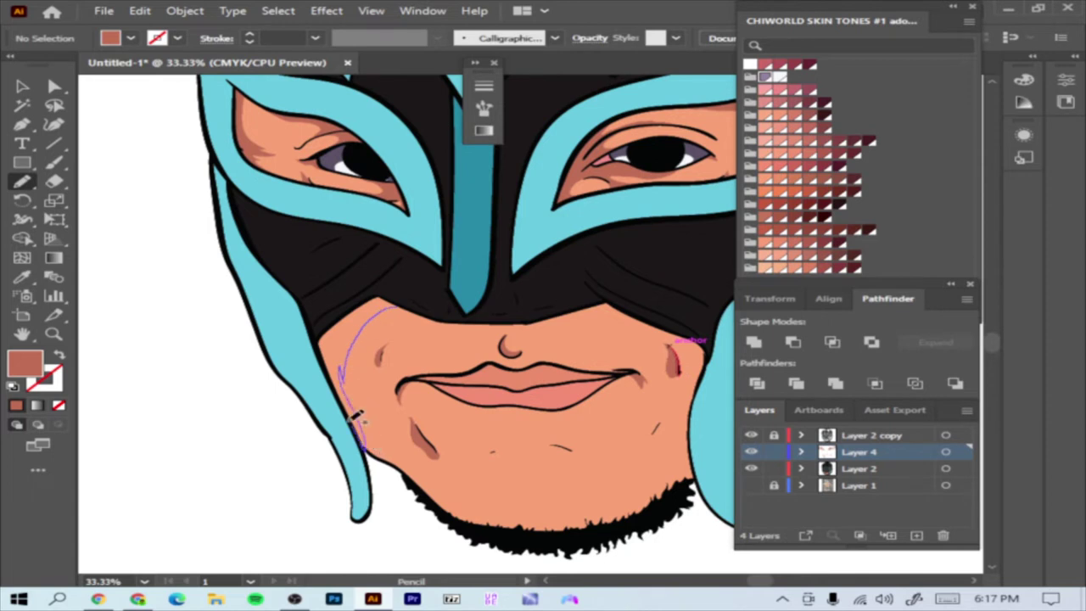
left_click_drag(344, 318, 345, 321)
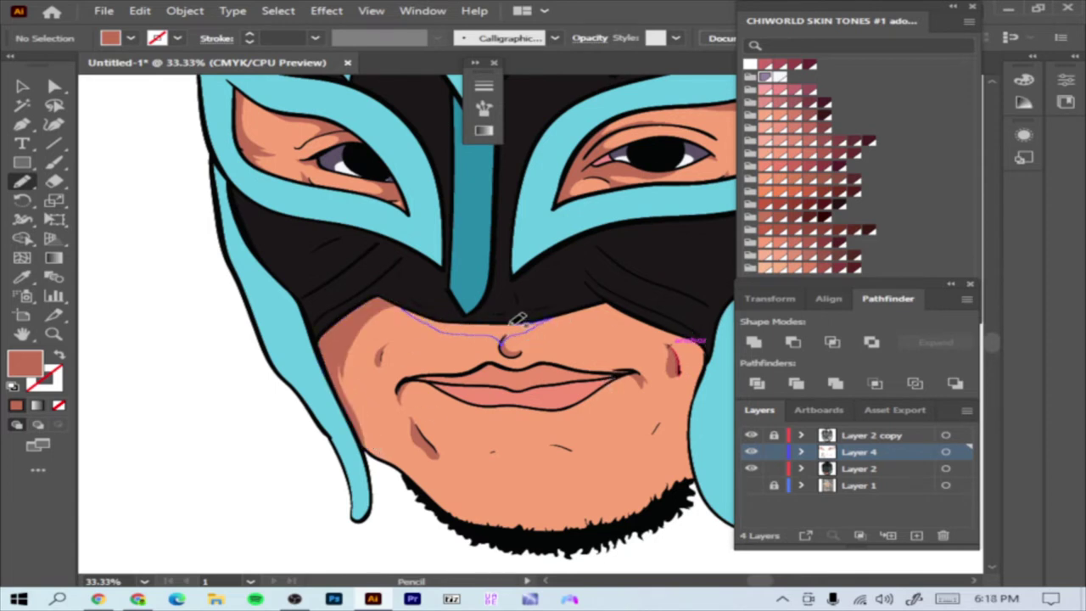
left_click_drag(422, 315, 399, 308)
key("ctrl+plus")
left_click(54, 180)
left_click(278, 10)
left_click(311, 79)
left_click(23, 181)
key("ctrl+minus")
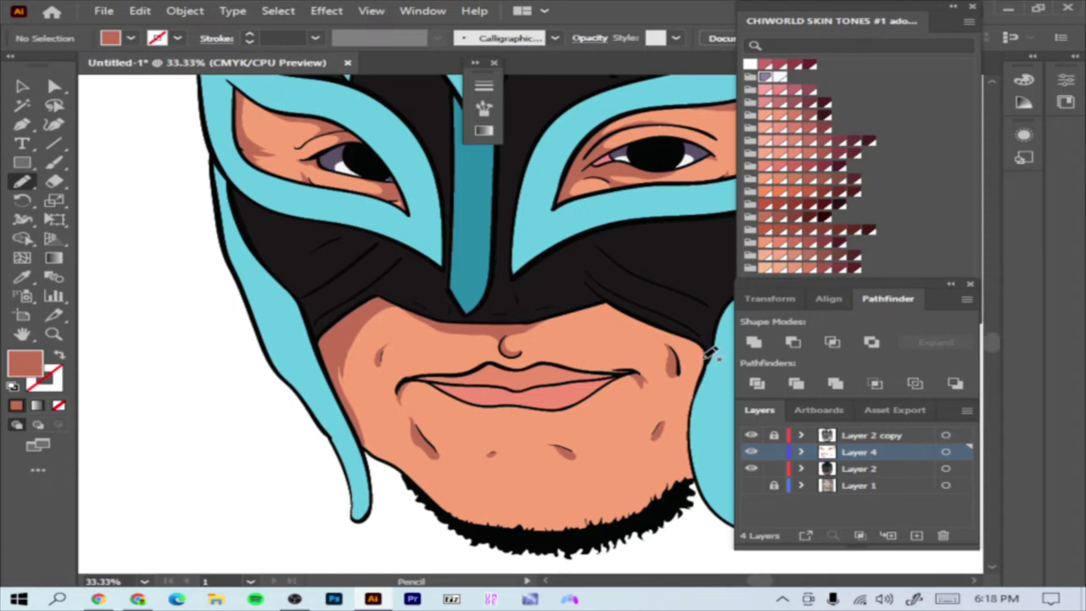
- Shade the jaw and the cheek under the mask, then add Layer 5
left_click_drag(696, 432, 689, 475)
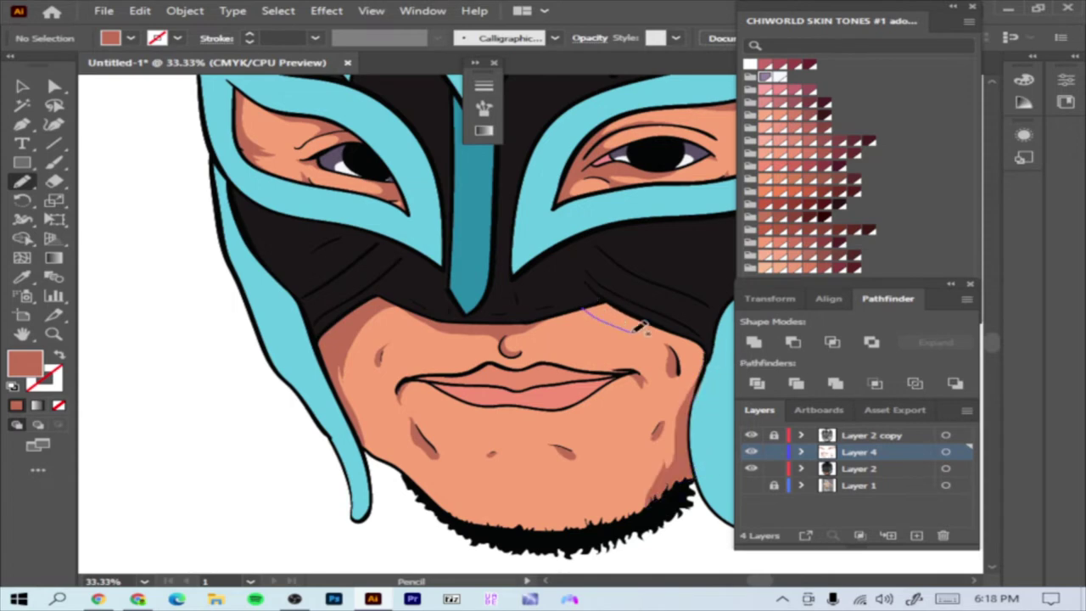
left_click_drag(622, 302, 594, 310)
key("ctrl+minus")
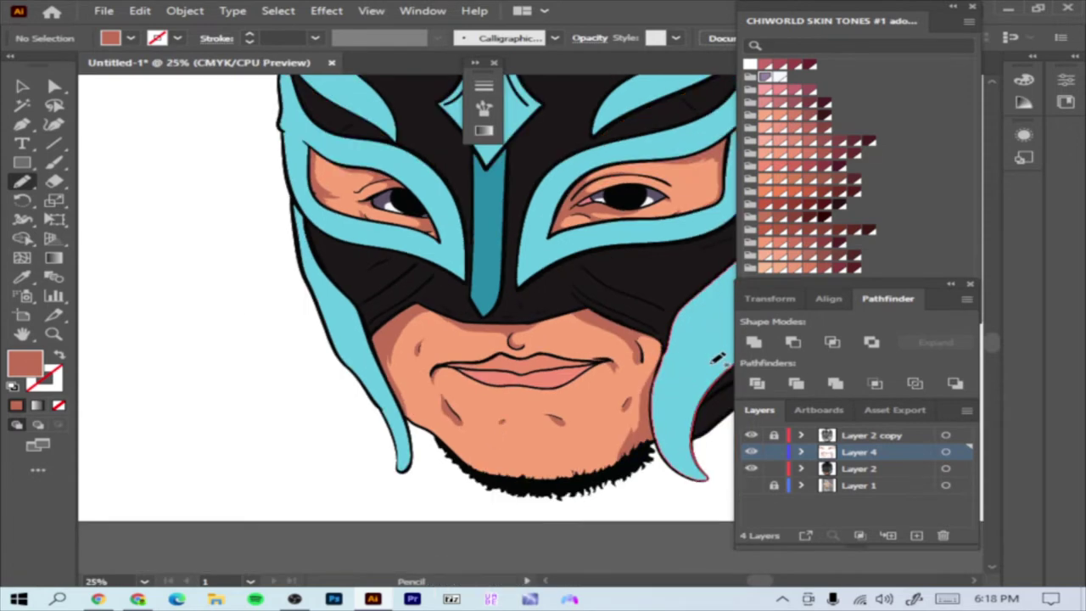
scroll(993, 331, "up", 3)
key("ctrl+minus")
left_click(859, 469)
key("ctrl+l")
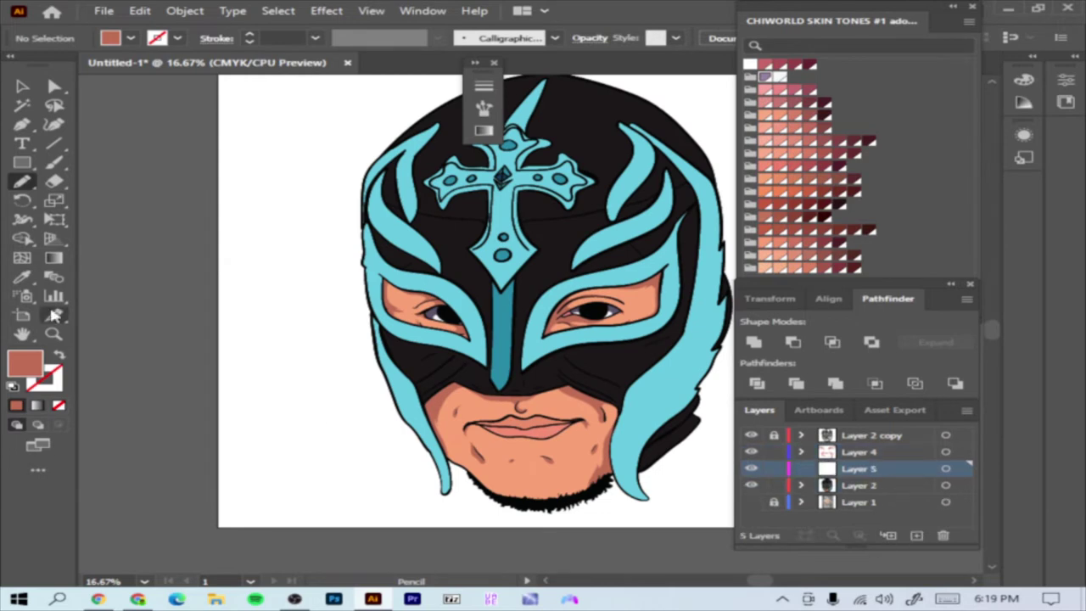
- Sample the peach skin and draw a shading shape on the left cheek
key("i")
left_click(552, 458)
key("ctrl+plus")
key("n")
key("ctrl+plus")
key("ctrl+plus")
left_click_drag(350, 403, 299, 502)
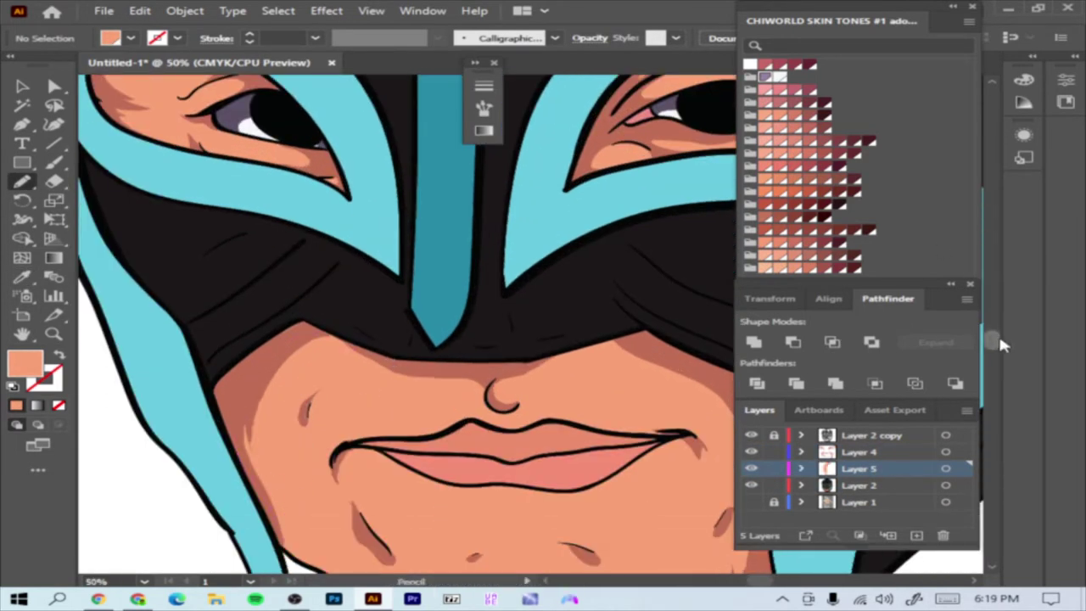
- Recolour the cheek shape slightly darker and redder with Recolor Artwork
left_click(139, 10)
left_click(552, 288)
left_click_drag(653, 513, 634, 515)
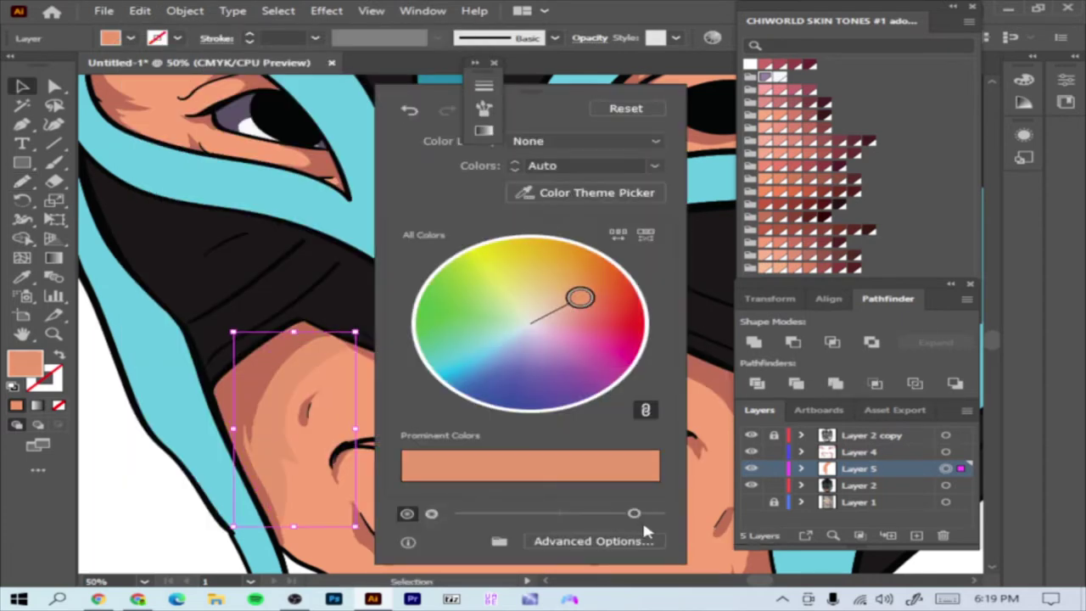
left_click_drag(583, 301, 590, 311)
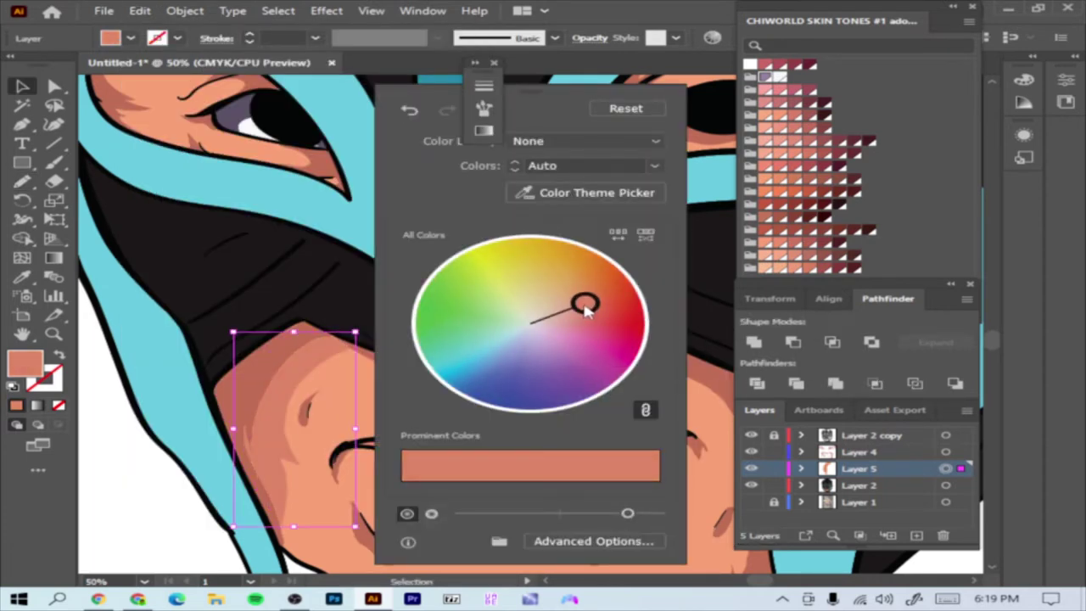
- Add shading strokes on the left cheek, mouth corner, chin, nose and under the mask
left_click_drag(289, 550, 290, 554)
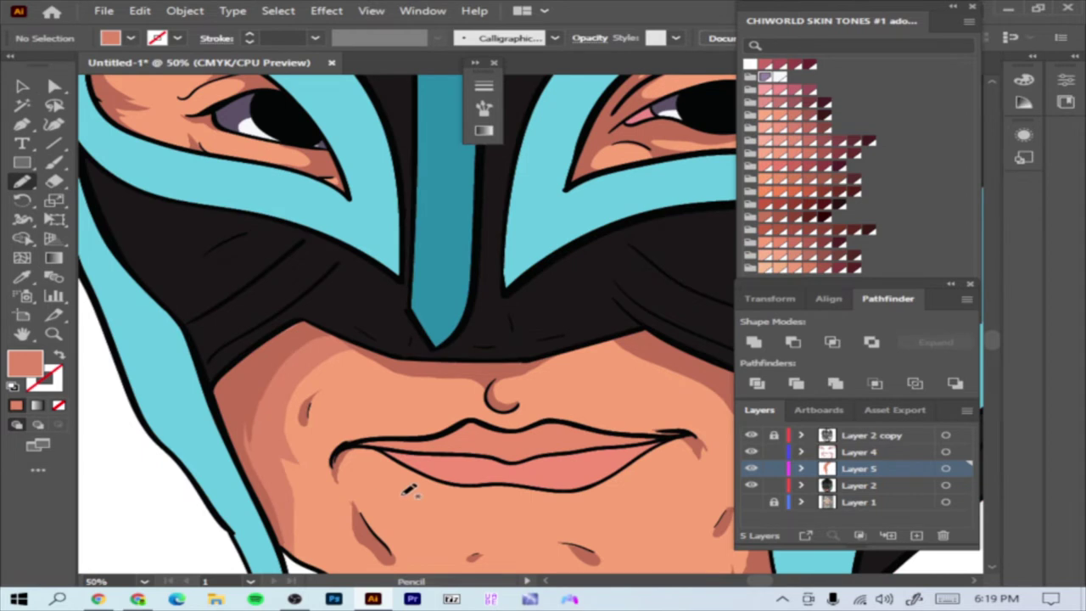
left_click_drag(308, 394, 309, 396)
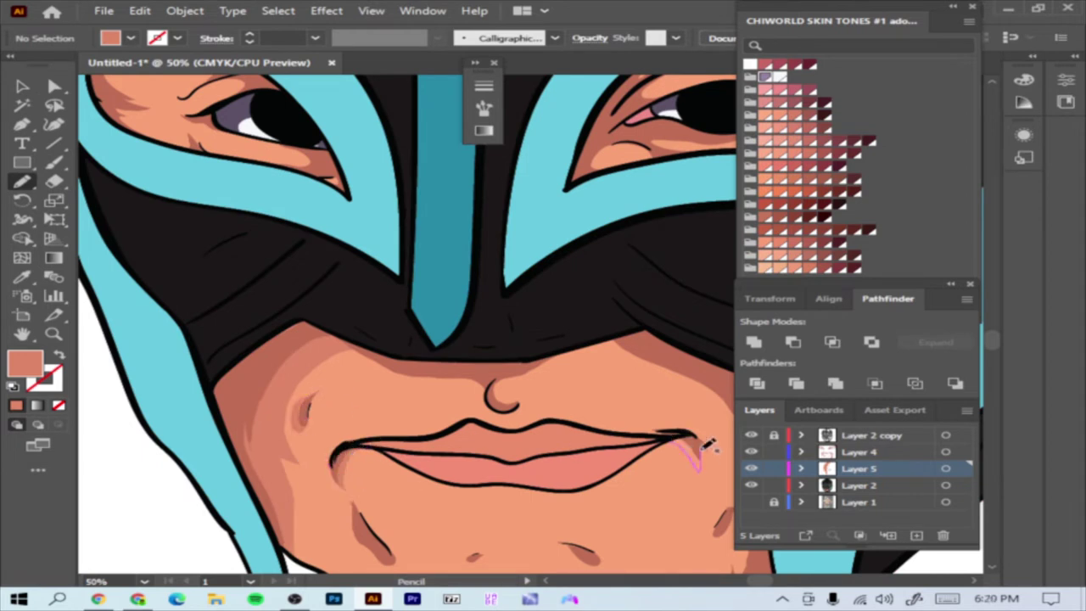
left_click_drag(670, 432, 673, 434)
left_click_drag(356, 498, 397, 561)
left_click_drag(562, 542, 579, 559)
left_click_drag(720, 527, 722, 530)
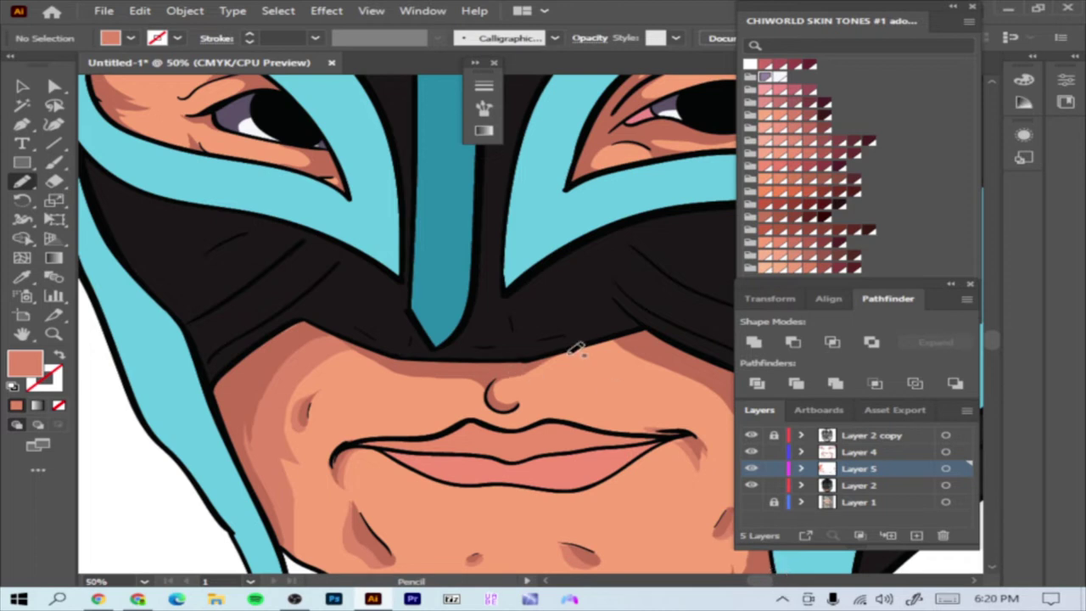
left_click_drag(520, 406, 514, 404)
left_click_drag(368, 358, 473, 363)
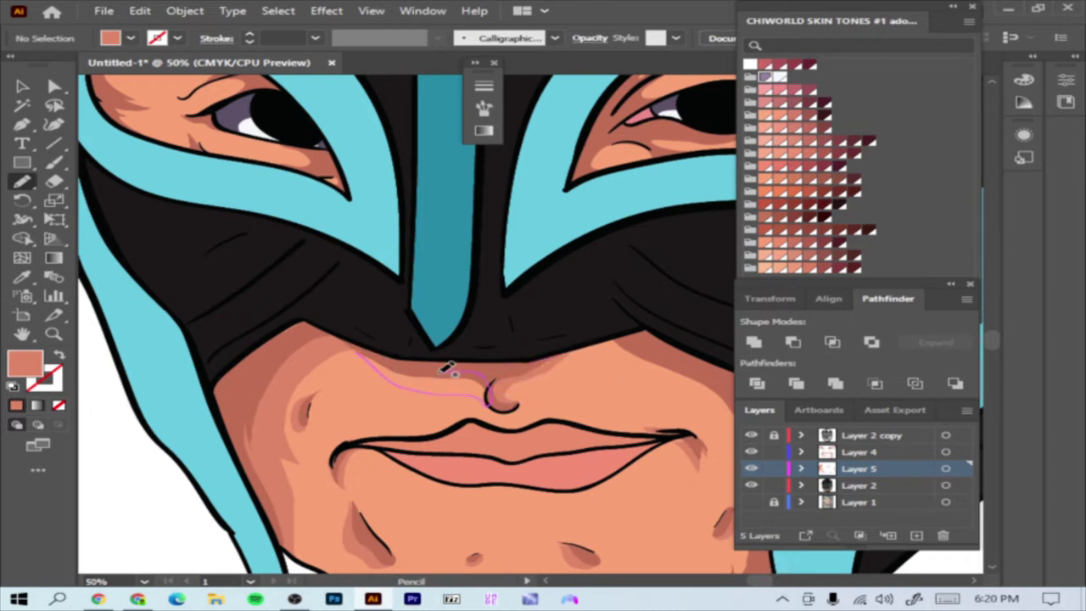
key("ctrl+minus")
- Shade the right chin and cheek, under the right eye and above the left eye
left_click_drag(598, 492, 635, 435)
left_click_drag(649, 355, 604, 336)
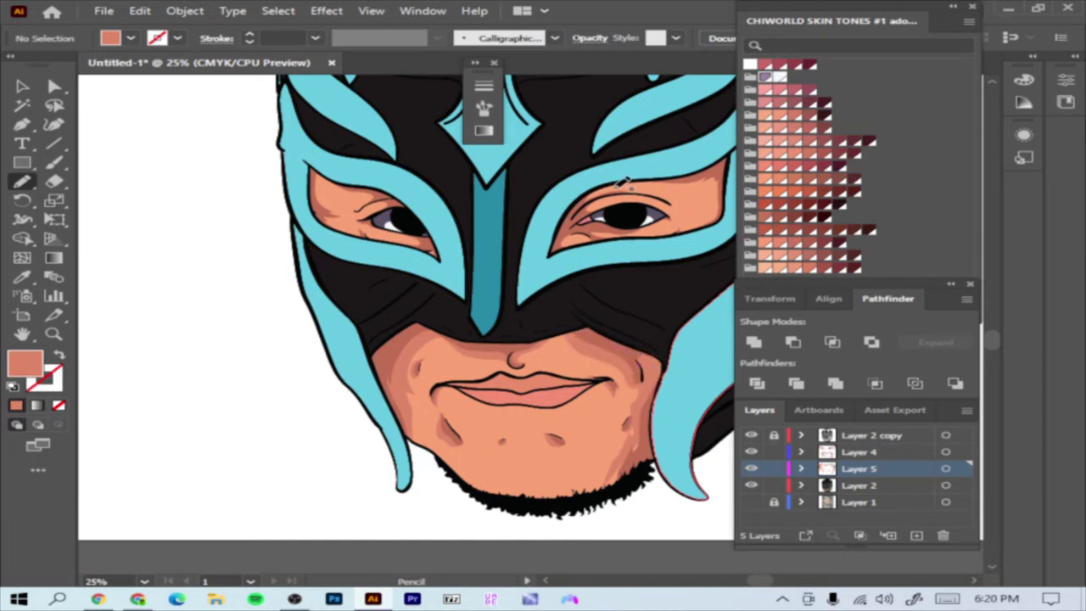
left_click_drag(620, 203, 582, 239)
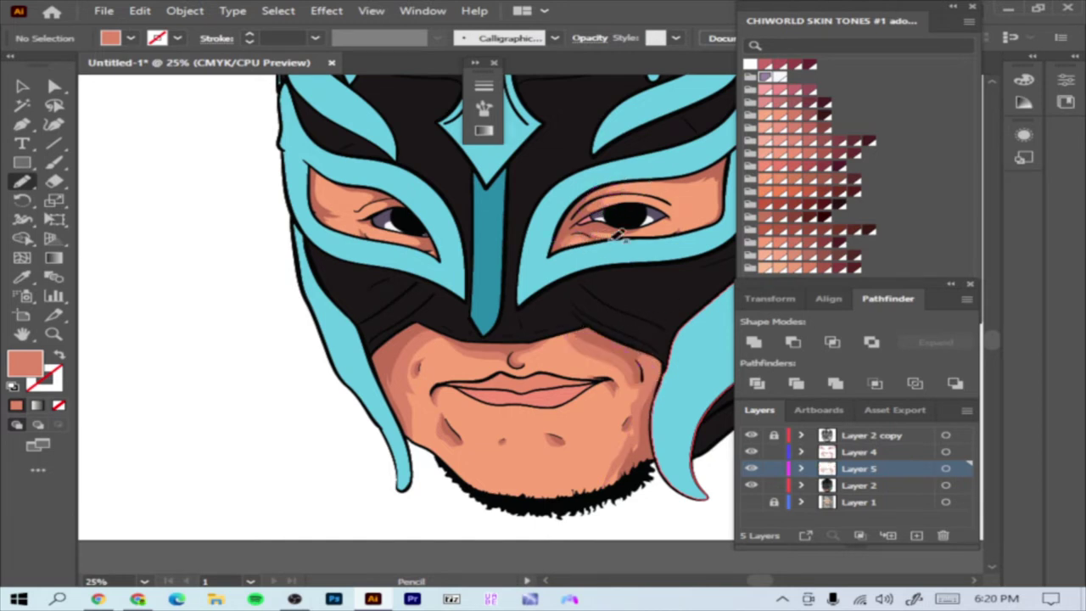
mouse_move(635, 222)
left_mouse_down()
mouse_move(629, 178)
mouse_move(703, 222)
left_mouse_up()
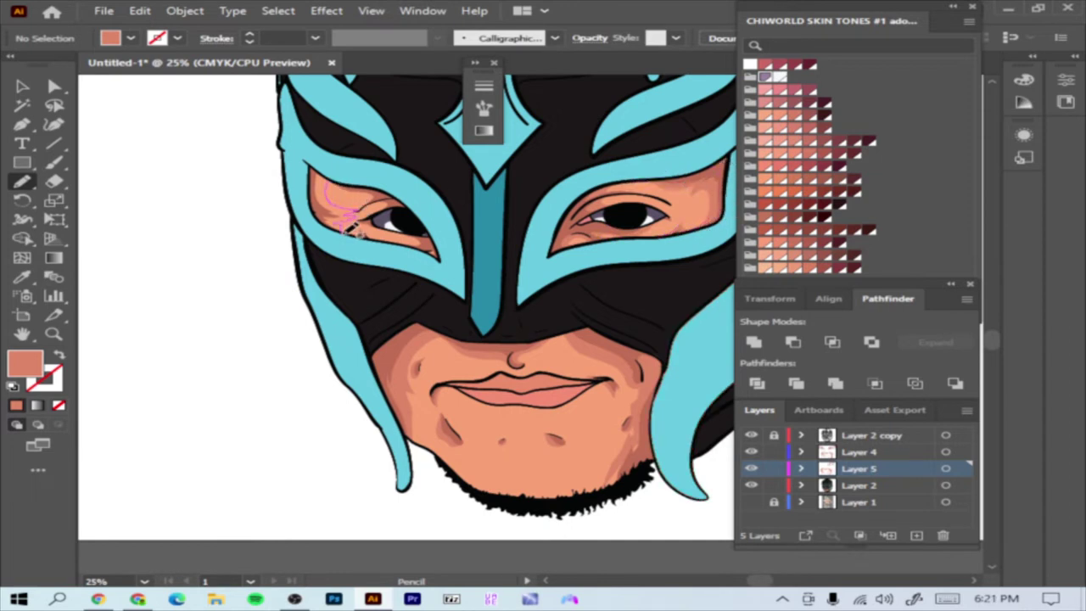
mouse_move(316, 164)
left_mouse_down()
mouse_move(348, 182)
mouse_move(367, 213)
left_mouse_up()
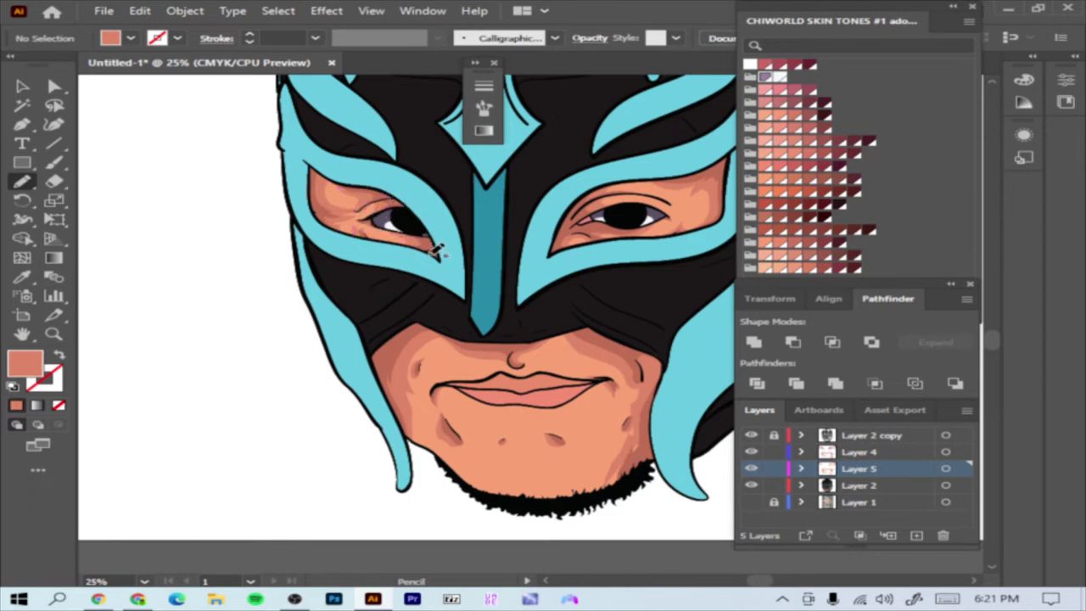
- Create Layer 6 and draw peach highlights over the left eye, mouth corners and chin
key("ctrl+l")
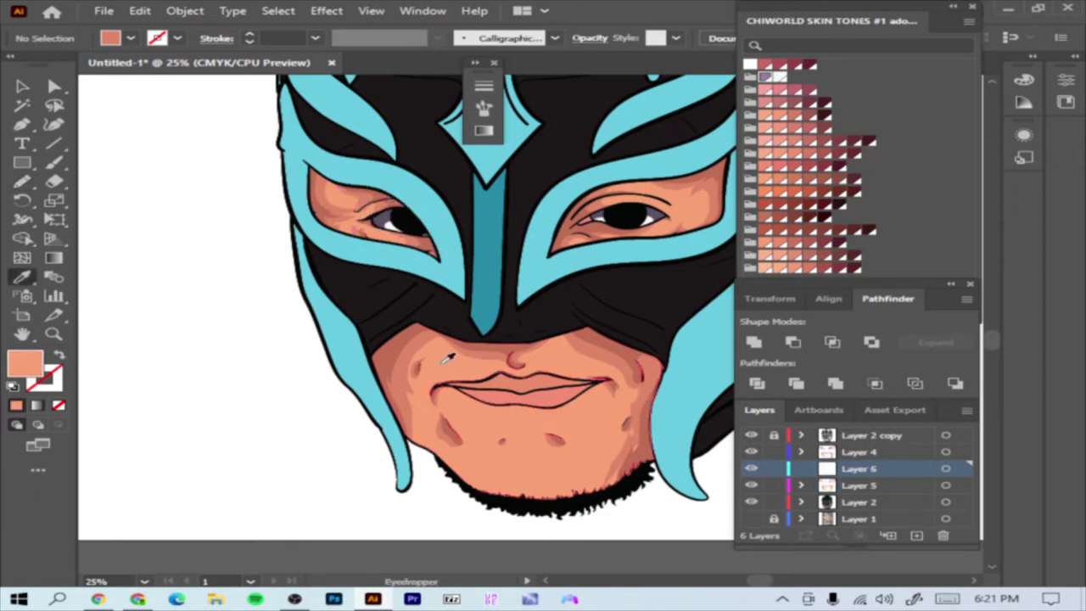
mouse_move(361, 200)
left_mouse_down()
mouse_move(344, 185)
mouse_move(361, 204)
left_mouse_up()
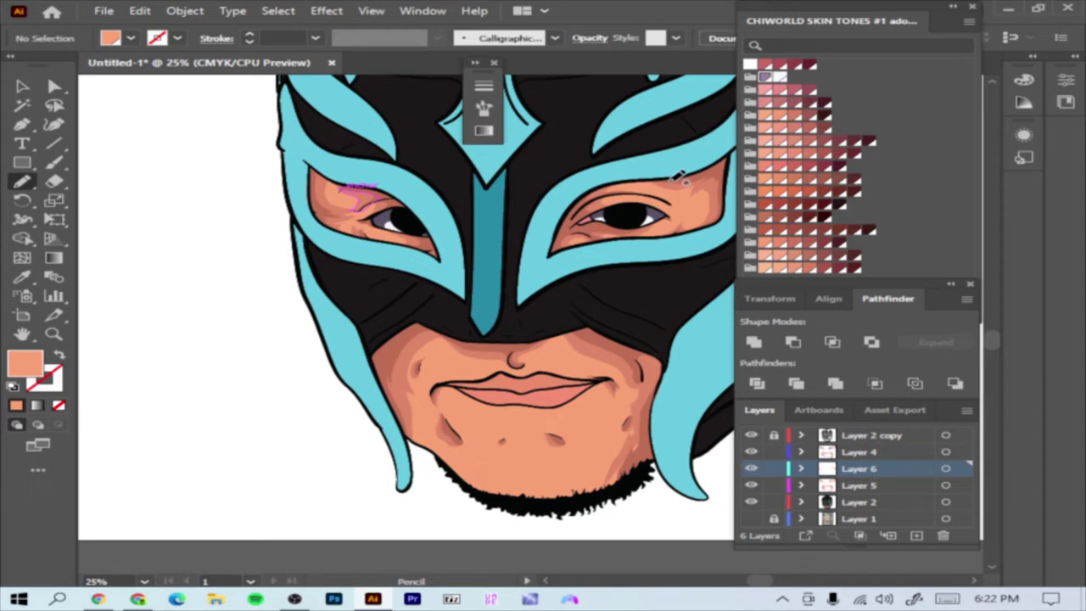
left_click(945, 469)
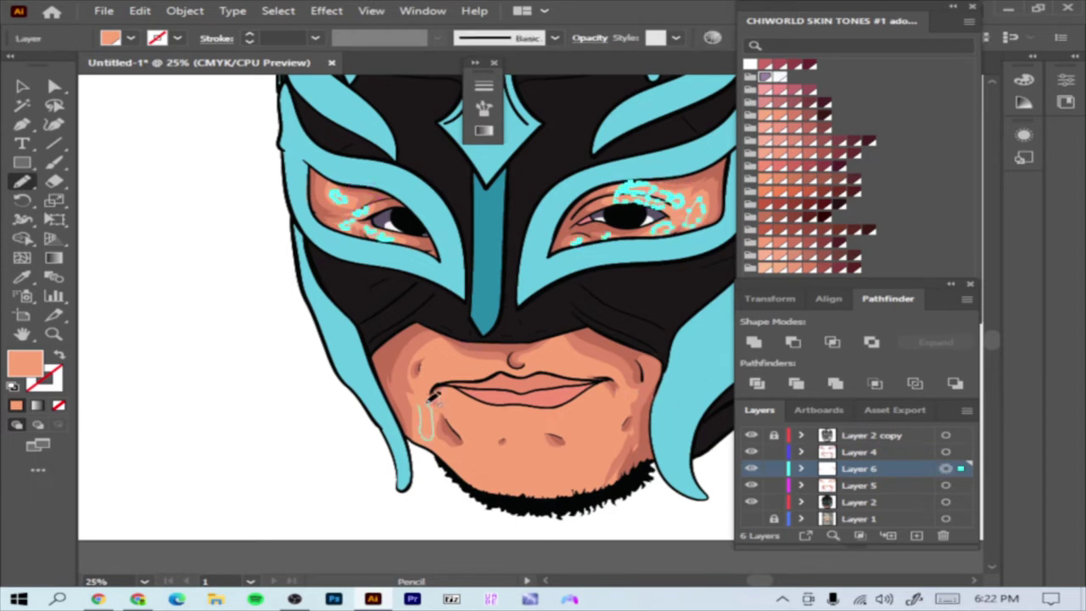
key("ctrl+shift+a")
left_click_drag(605, 393, 566, 414)
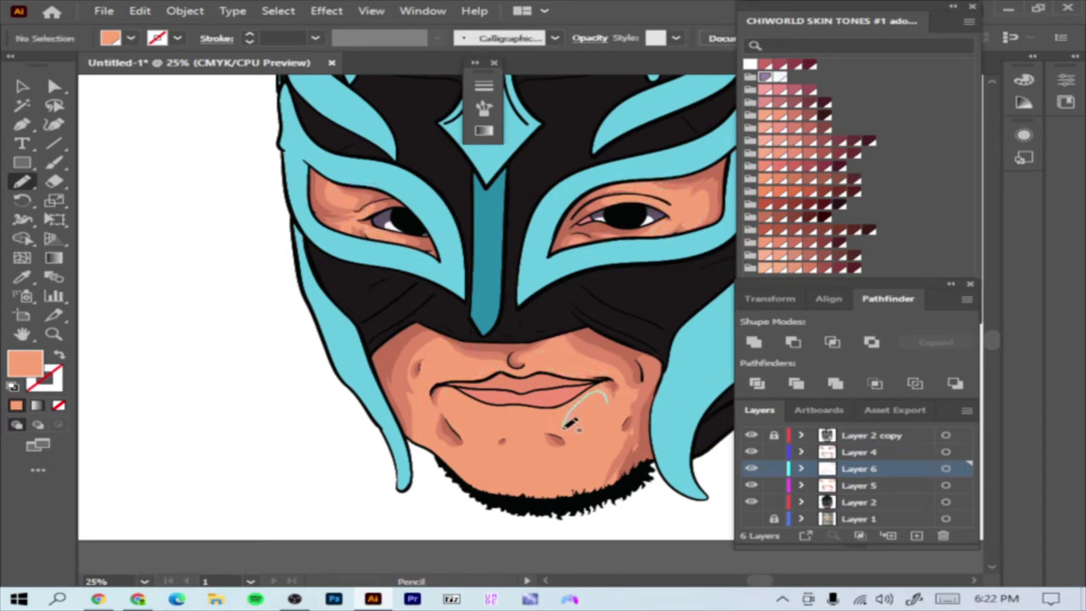
left_click_drag(592, 466, 482, 463)
left_click_drag(519, 405, 507, 424)
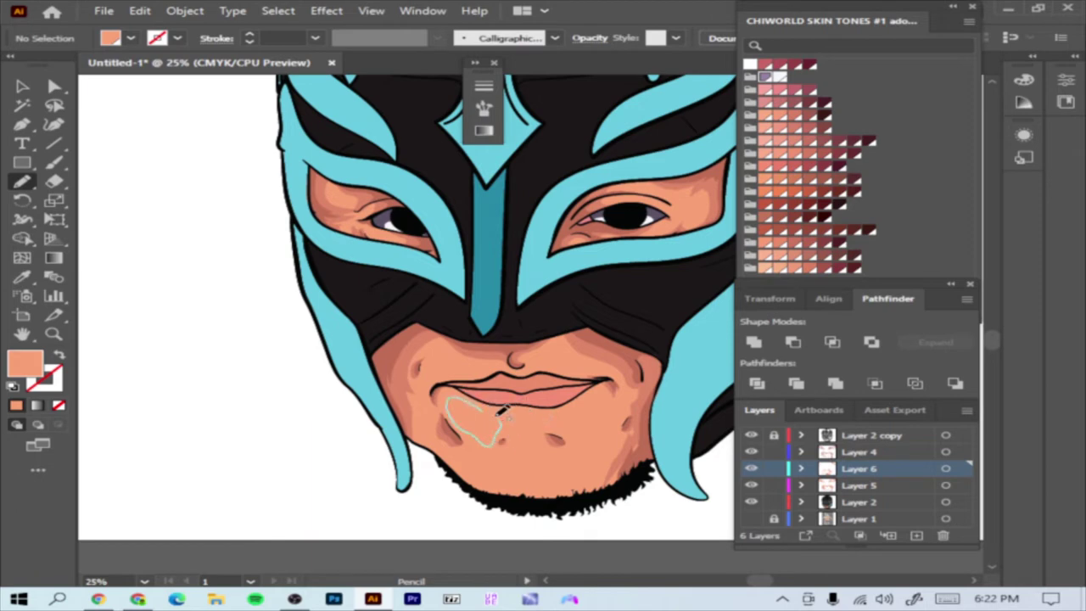
- Lighten all the Layer 6 highlights with Recolor Artwork
left_click(945, 469)
left_click(140, 11)
left_click(570, 291)
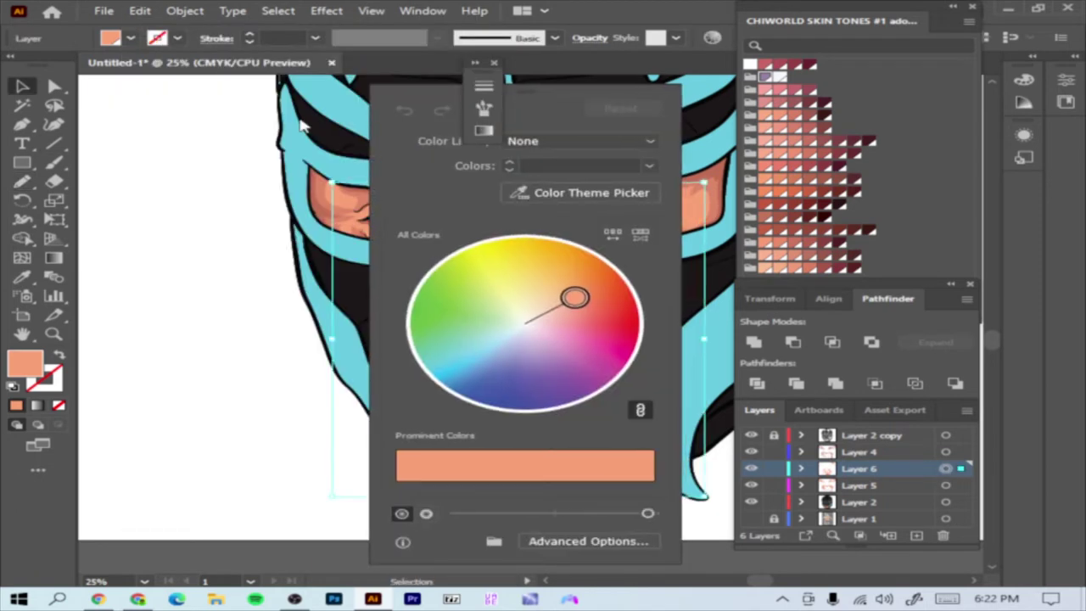
left_click_drag(527, 85, 234, 85)
left_click_drag(289, 297, 285, 297)
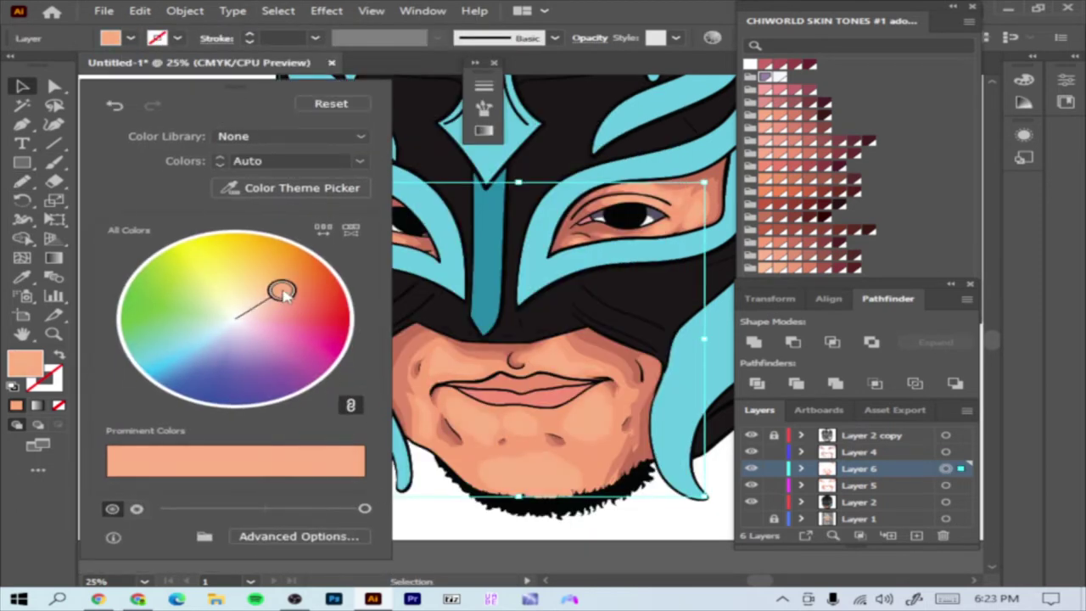
left_click(442, 382)
- Draw more light chin highlights, then add Layer 7 above Layer 4
key("n")
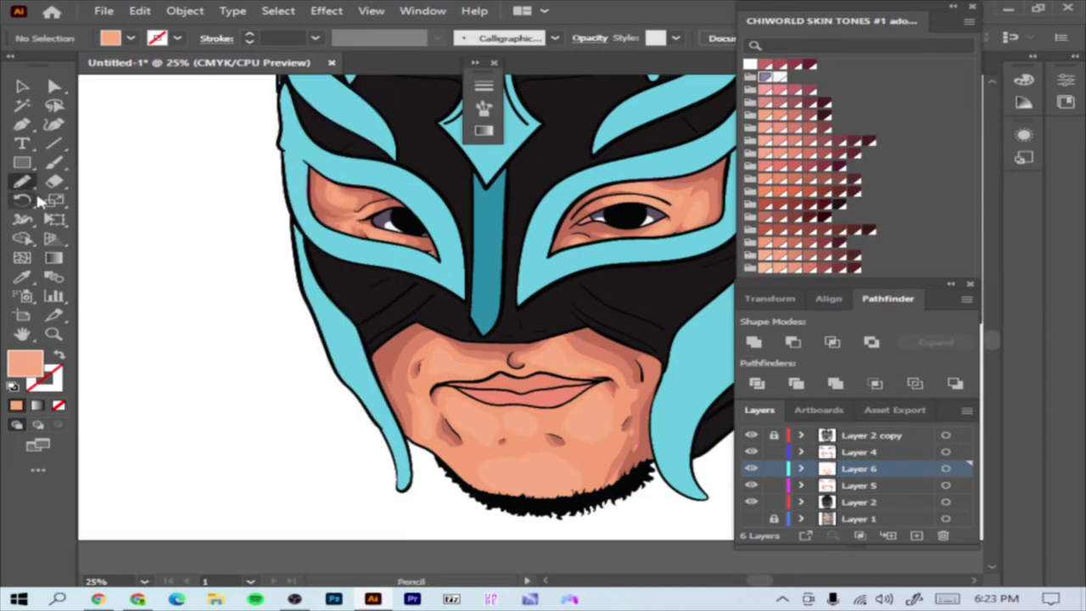
left_click_drag(574, 426, 628, 451)
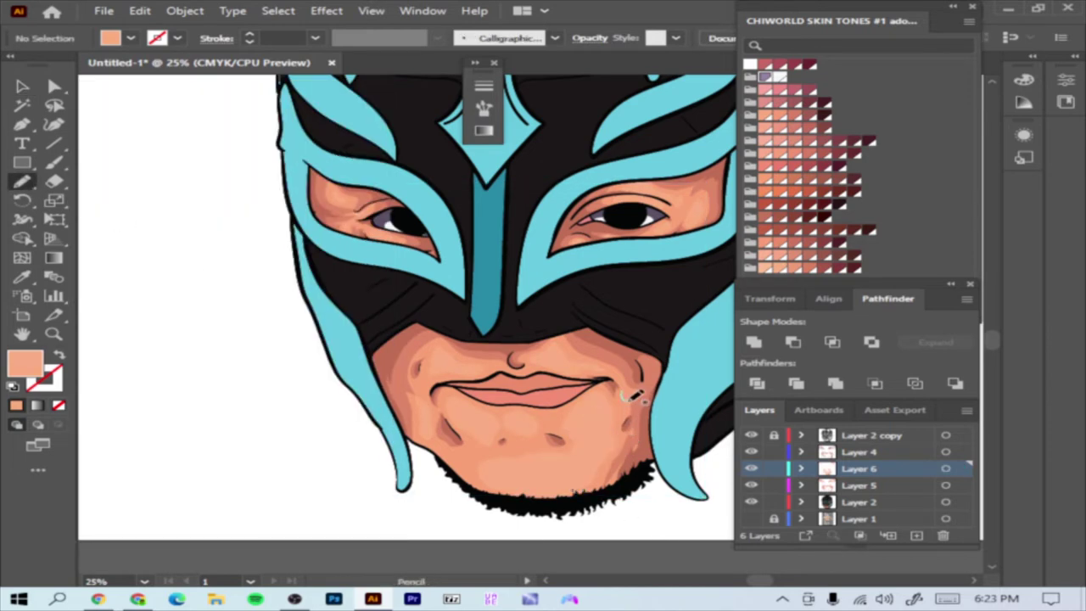
left_click_drag(515, 429, 572, 419)
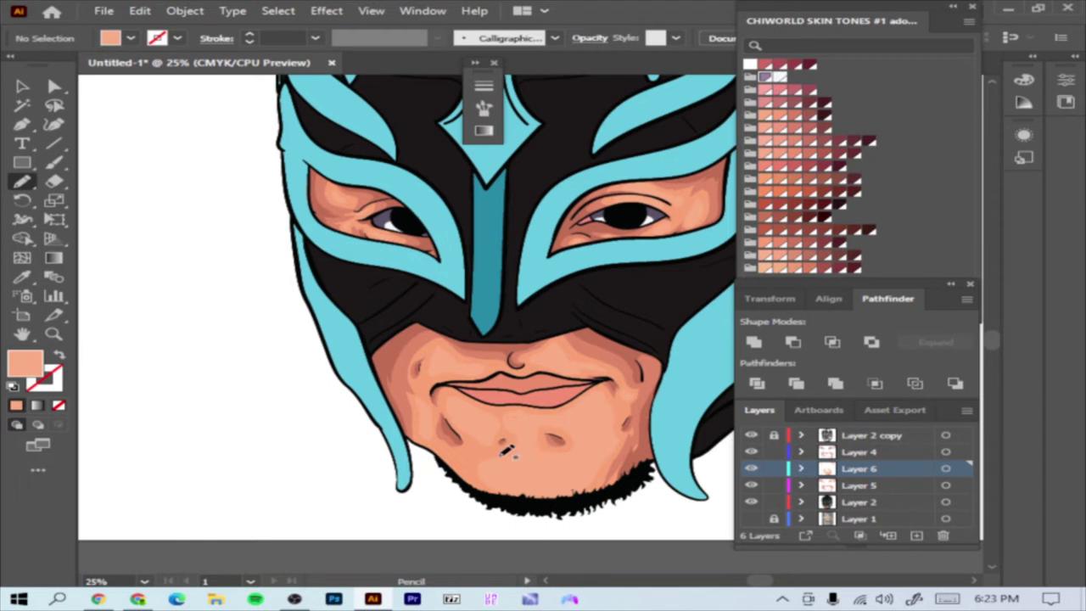
left_click_drag(455, 452, 435, 434)
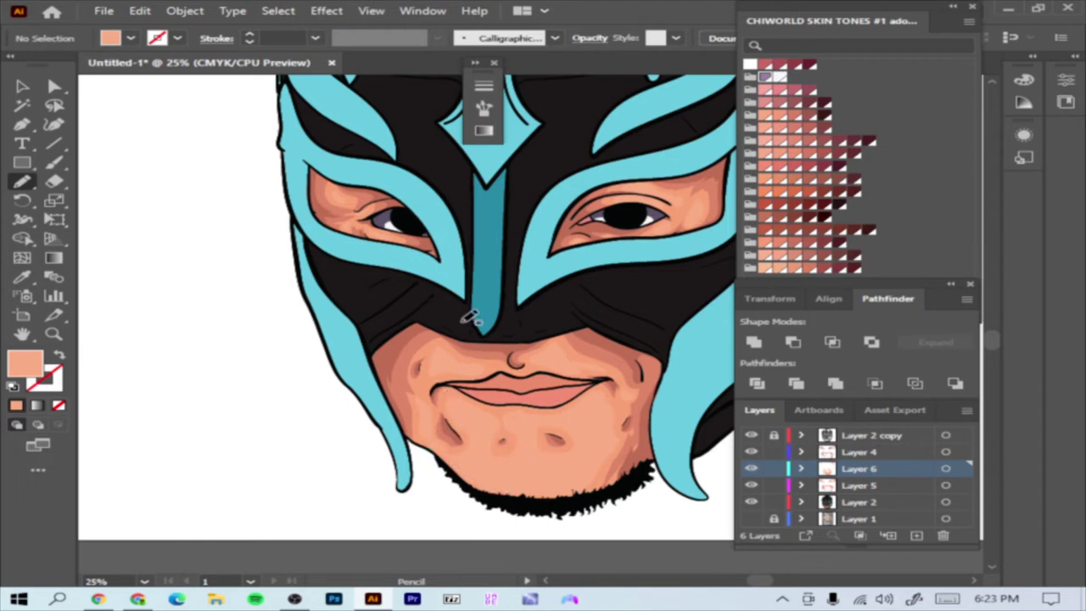
left_click(916, 535)
left_click_drag(868, 454, 866, 445)
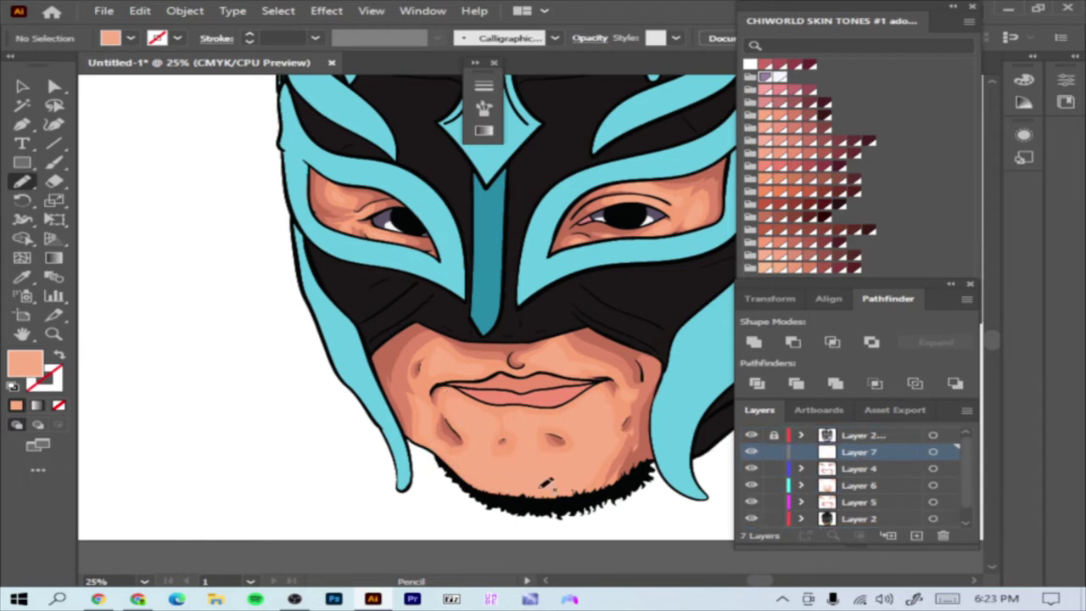
- Draw a highlight beside the lips and lighten its tone with Recolor Artwork
left_click_drag(452, 355, 448, 358)
left_click(934, 451)
left_click(140, 10)
left_click(526, 289)
left_click_drag(521, 93, 242, 93)
left_click_drag(271, 318, 270, 312)
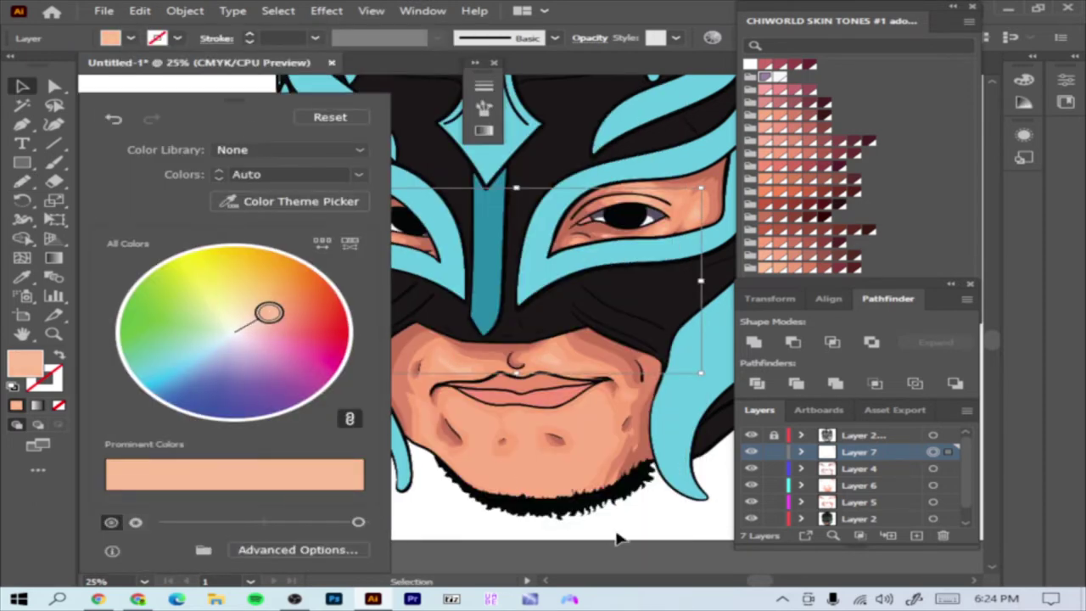
left_click(618, 538)
- Zoom out and sample the mask's cyan as the fill colour
key("ctrl+minus")
left_click_drag(993, 325, 995, 338)
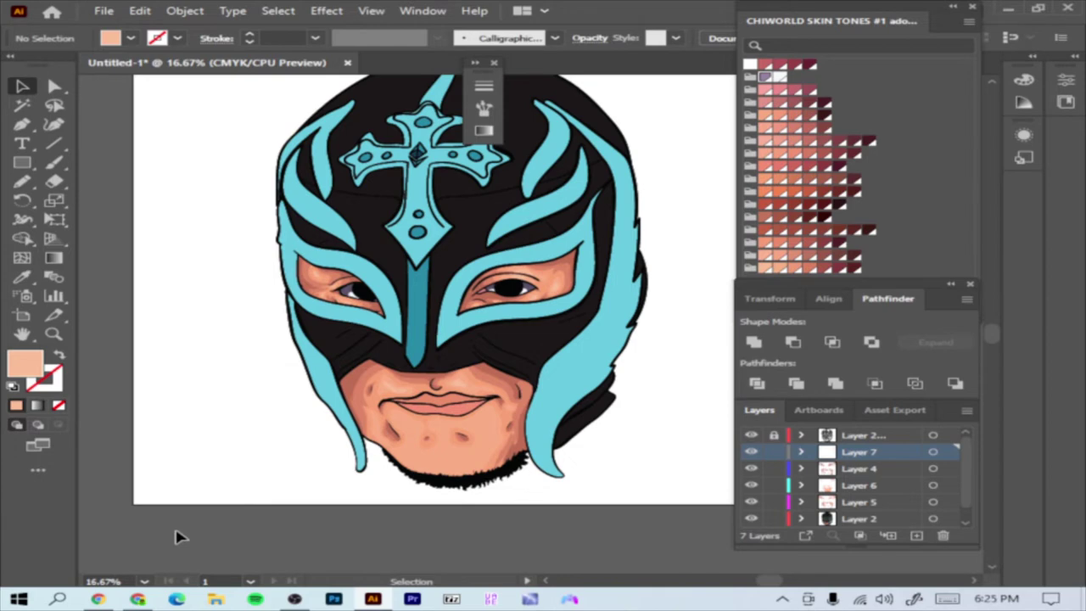
left_click(603, 373)
double_click(25, 365)
- Set a light cyan fill and pencil highlights on the mask's right edge and upper-right flame
left_click(371, 211)
left_click(790, 213)
key("n")
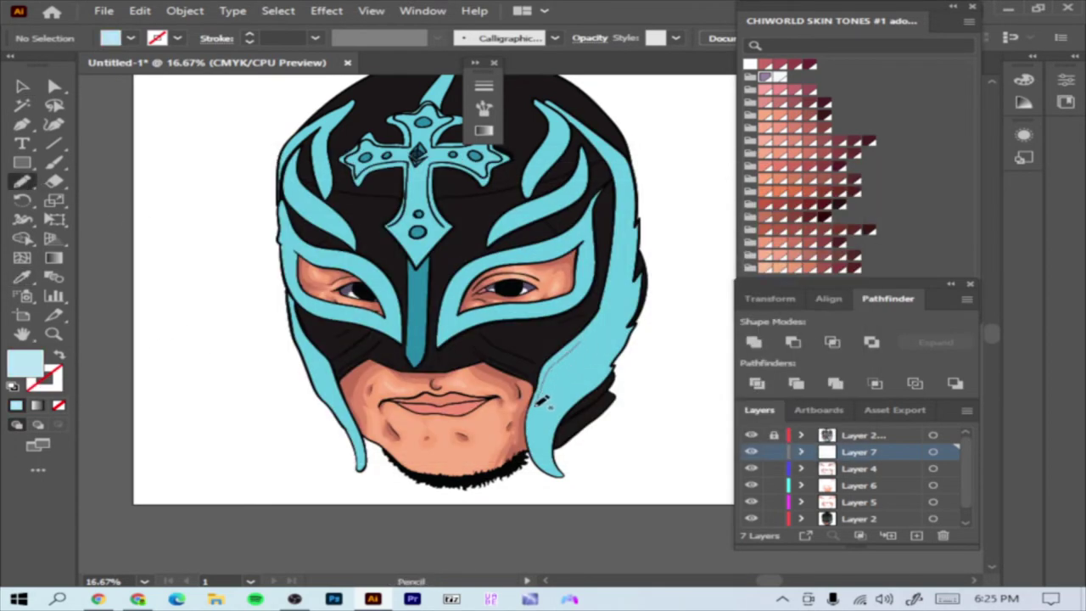
mouse_move(556, 438)
left_mouse_down()
mouse_move(616, 358)
mouse_move(640, 283)
left_mouse_up()
mouse_move(610, 334)
left_mouse_down()
mouse_move(615, 284)
mouse_move(632, 293)
left_mouse_up()
mouse_move(502, 231)
left_mouse_down()
mouse_move(598, 168)
mouse_move(509, 228)
left_mouse_up()
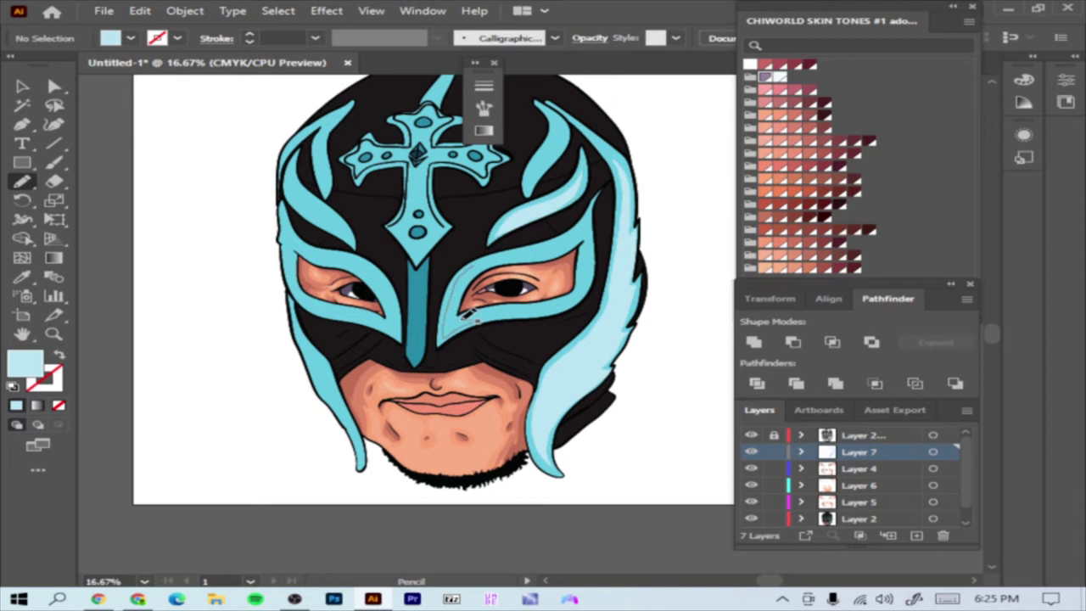
- Highlight the right eye opening, the left mask edge, the cheek band and the upper-left flame
left_click_drag(472, 316, 506, 304)
left_click_drag(582, 295, 589, 297)
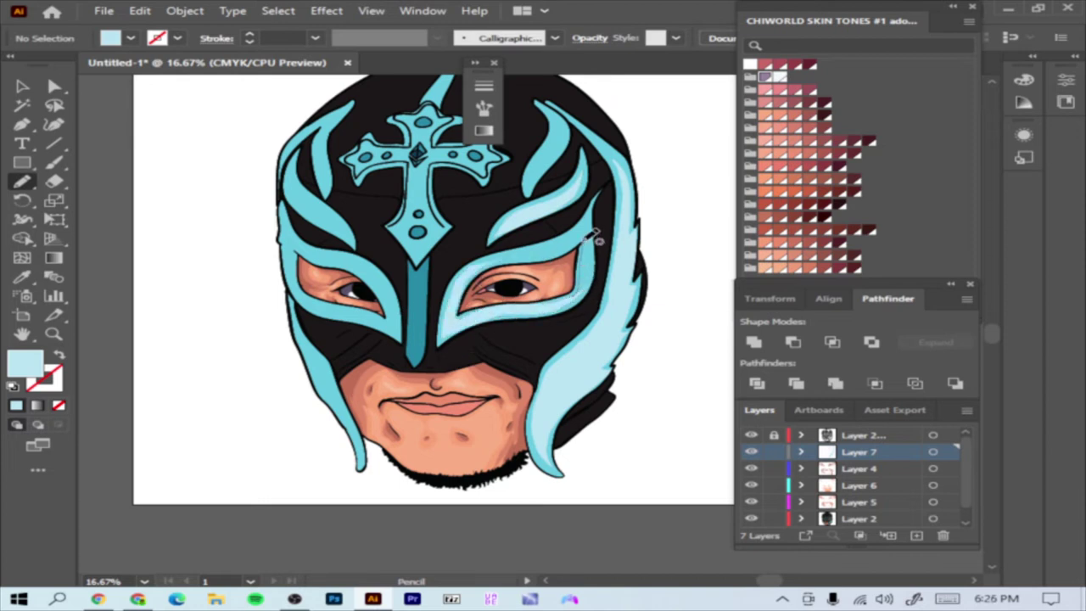
left_click_drag(522, 246, 505, 263)
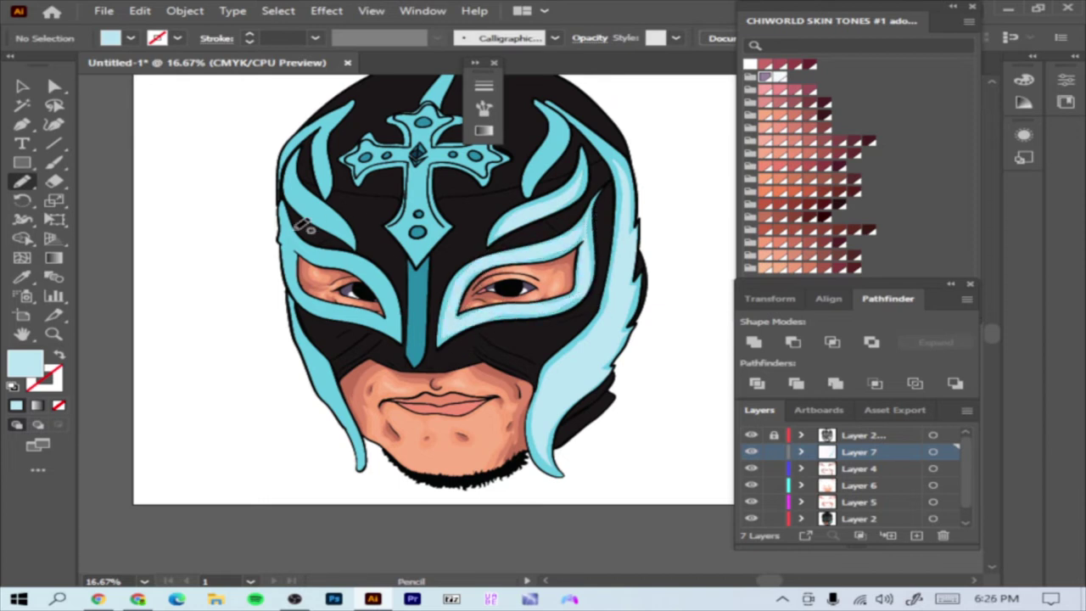
mouse_move(292, 222)
left_mouse_down()
mouse_move(289, 208)
mouse_move(334, 227)
mouse_move(305, 294)
mouse_move(331, 399)
left_mouse_up()
left_click_drag(293, 174, 323, 222)
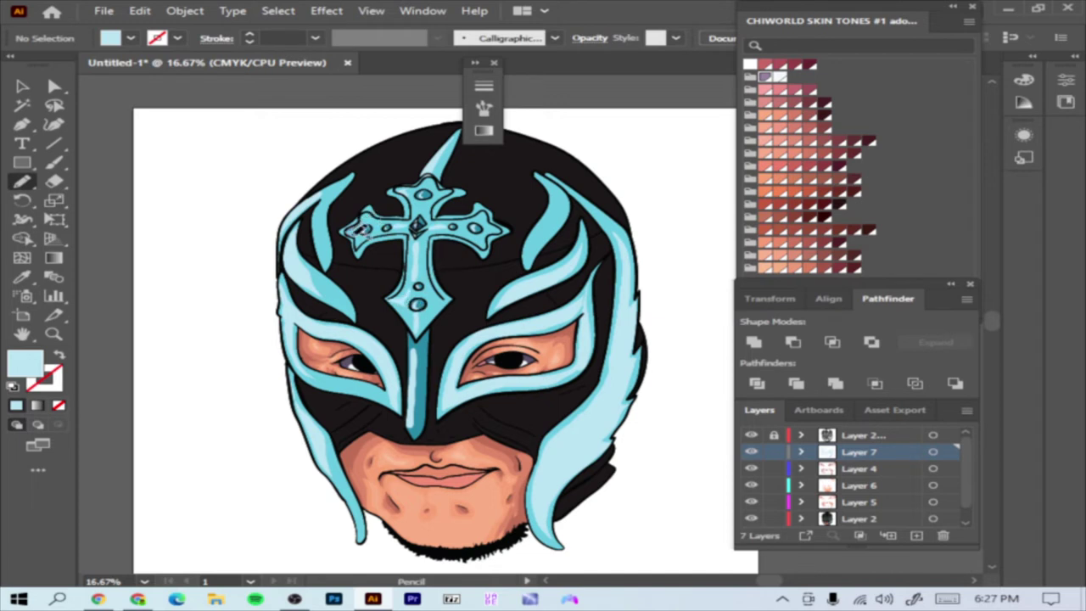
left_click(917, 535)
- Sample the mask's teal and shade the lower eye band with it
key("i")
left_click(440, 407)
key("n")
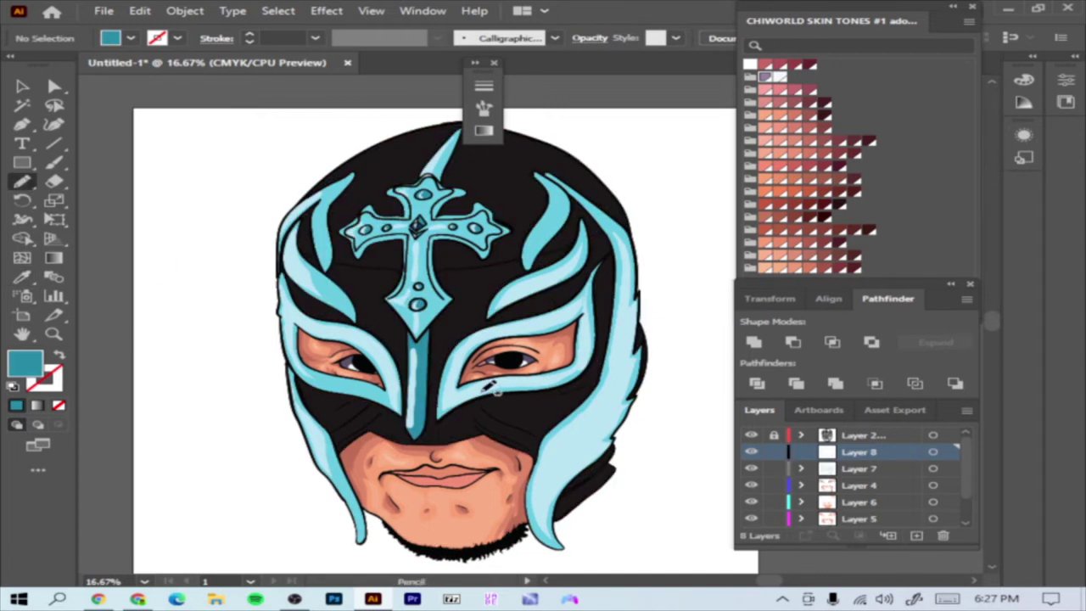
left_click_drag(333, 382, 297, 346)
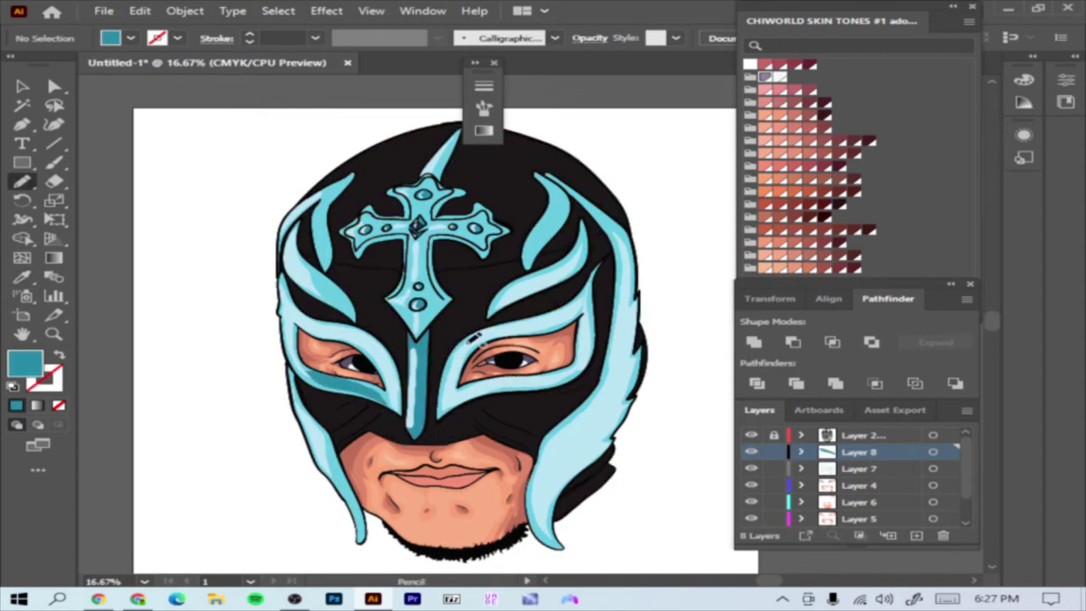
- Set the fill to dark teal 0D4856 and shade the cross's stem, top and right arm
double_click(38, 363)
type("0D4856")
key("Return")
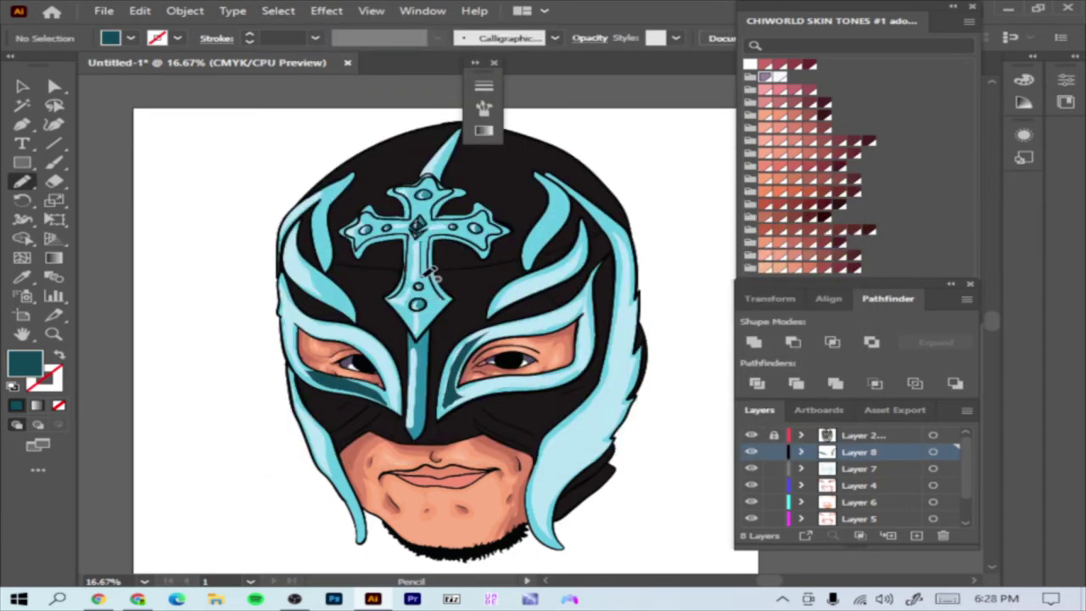
left_click_drag(433, 269, 434, 222)
mouse_move(440, 175)
left_mouse_down()
mouse_move(434, 222)
mouse_move(495, 242)
left_mouse_up()
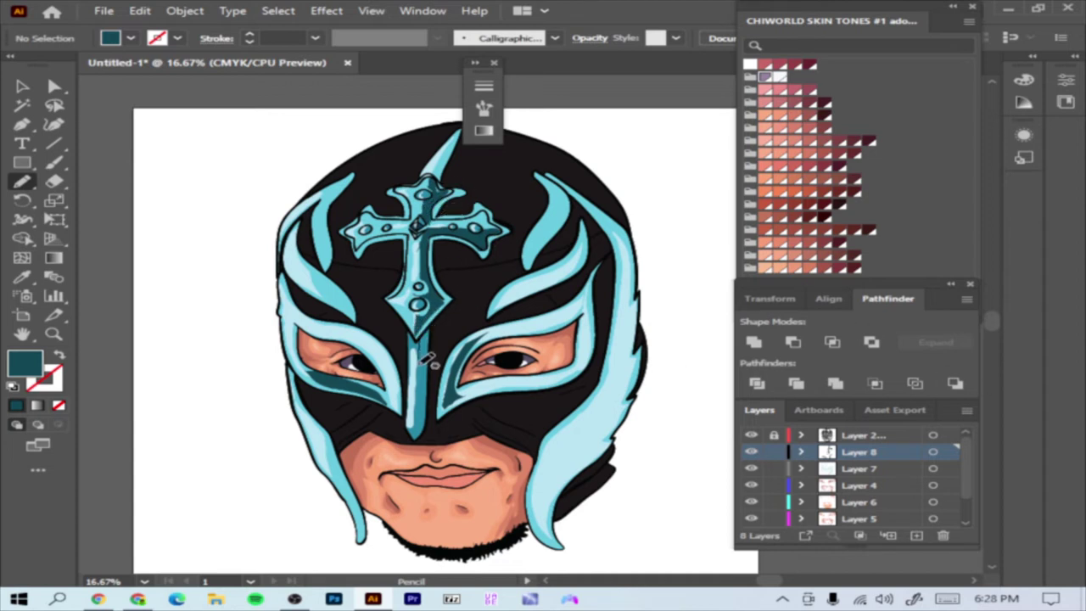
- Shade the inner and lower edges of the right flame and the inner edge of the left flame
scroll(993, 325, "up", 1)
scroll(993, 325, "up", 3)
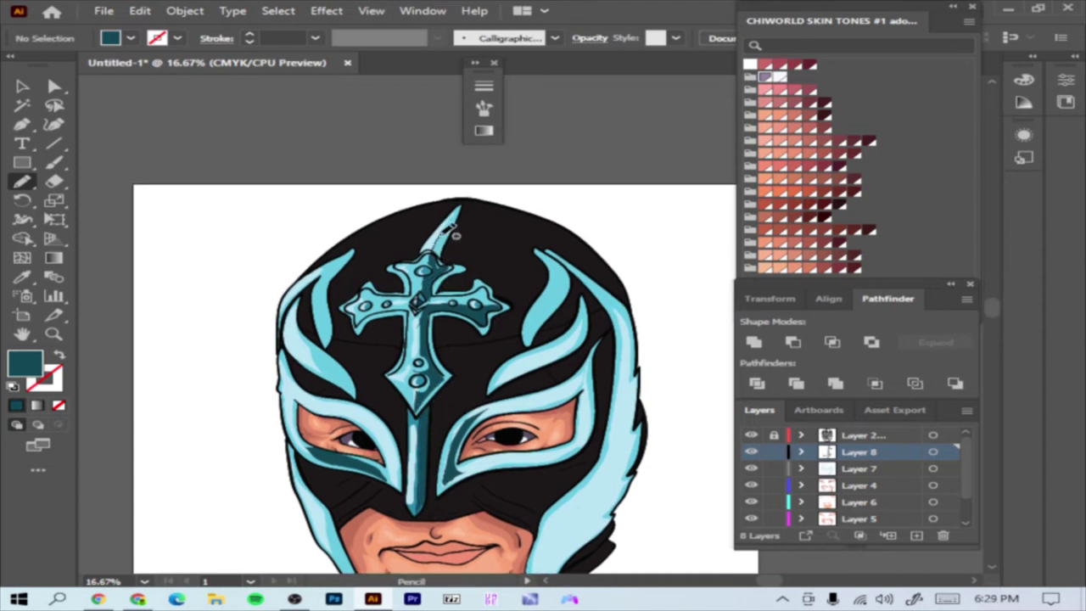
left_click_drag(576, 272, 575, 307)
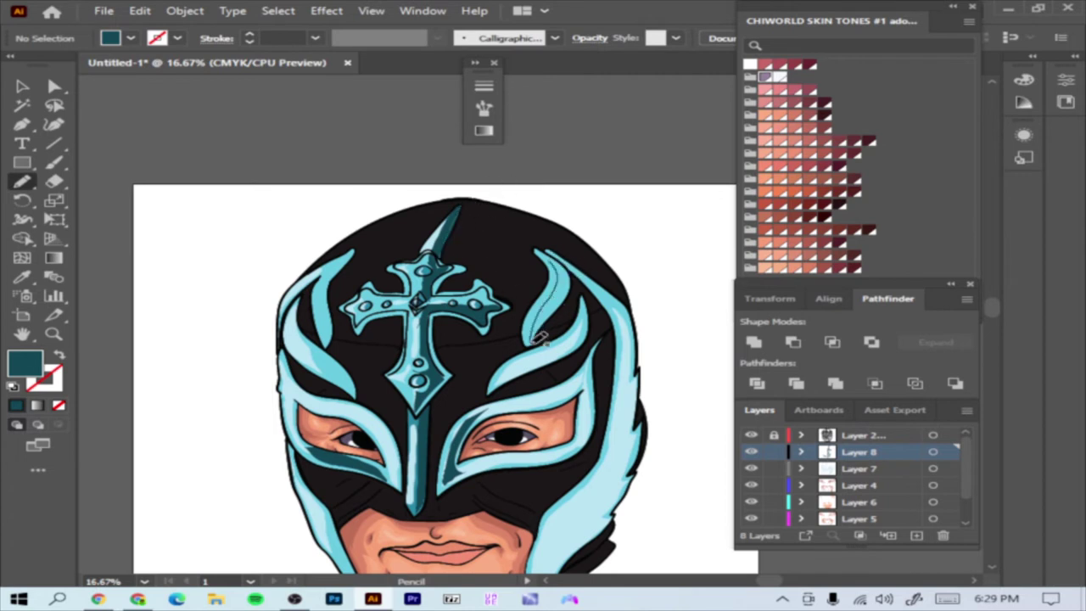
left_click_drag(547, 348, 490, 391)
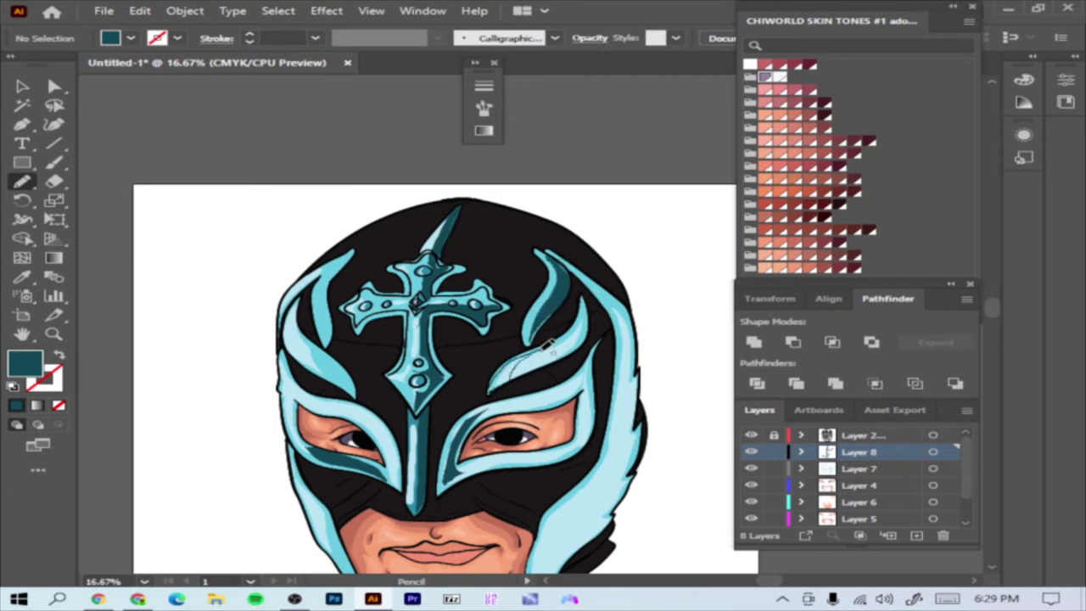
scroll(594, 381, "down", 5)
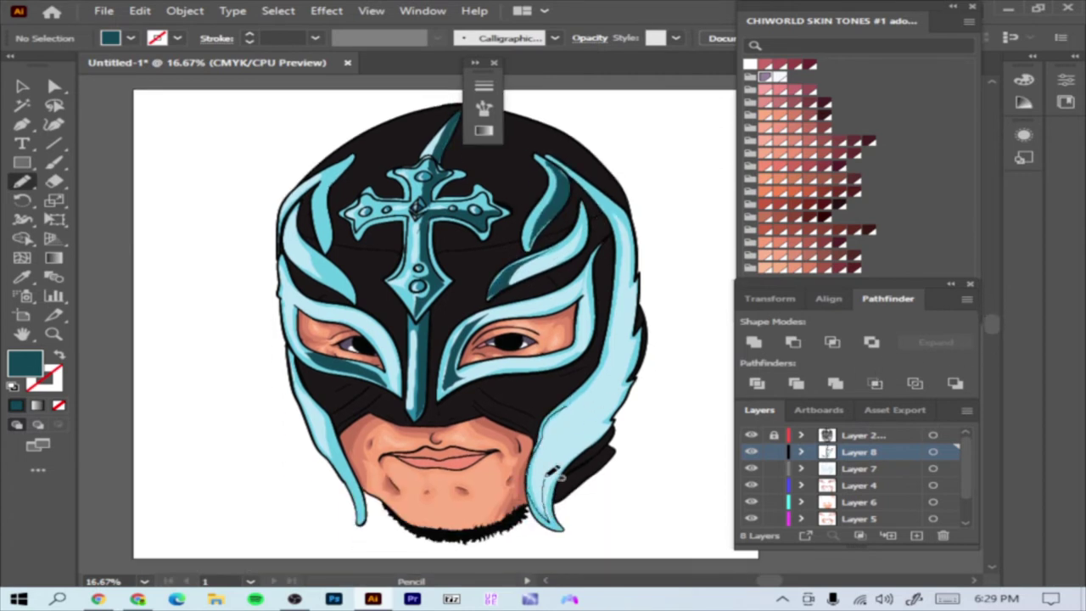
left_click_drag(334, 406, 361, 513)
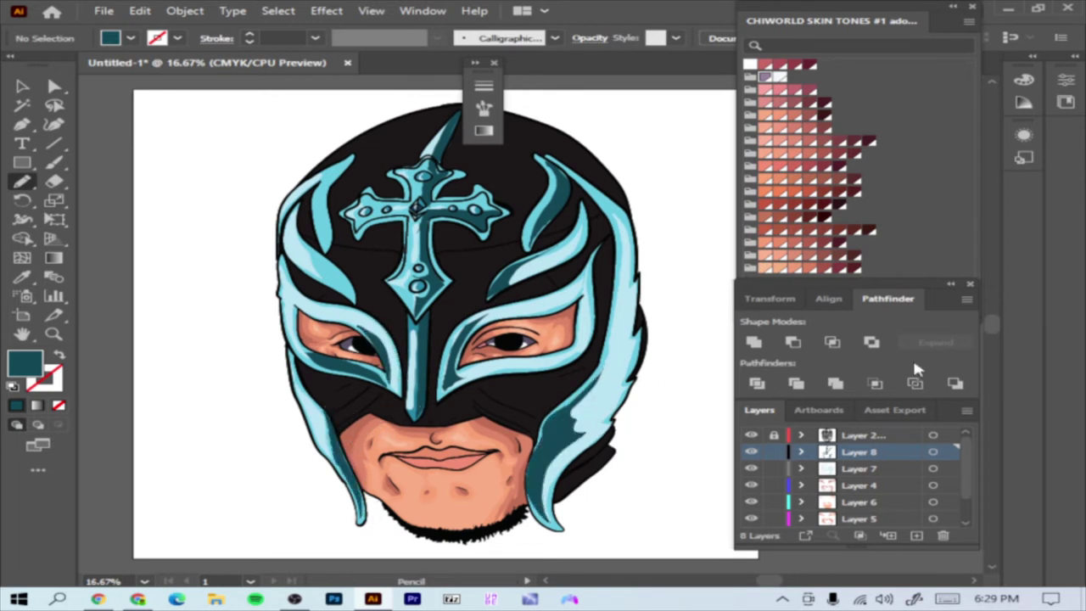
left_click_drag(993, 320, 994, 306)
- On a new layer, set a grey fill and draw a gloss highlight near the cross
left_click(916, 536)
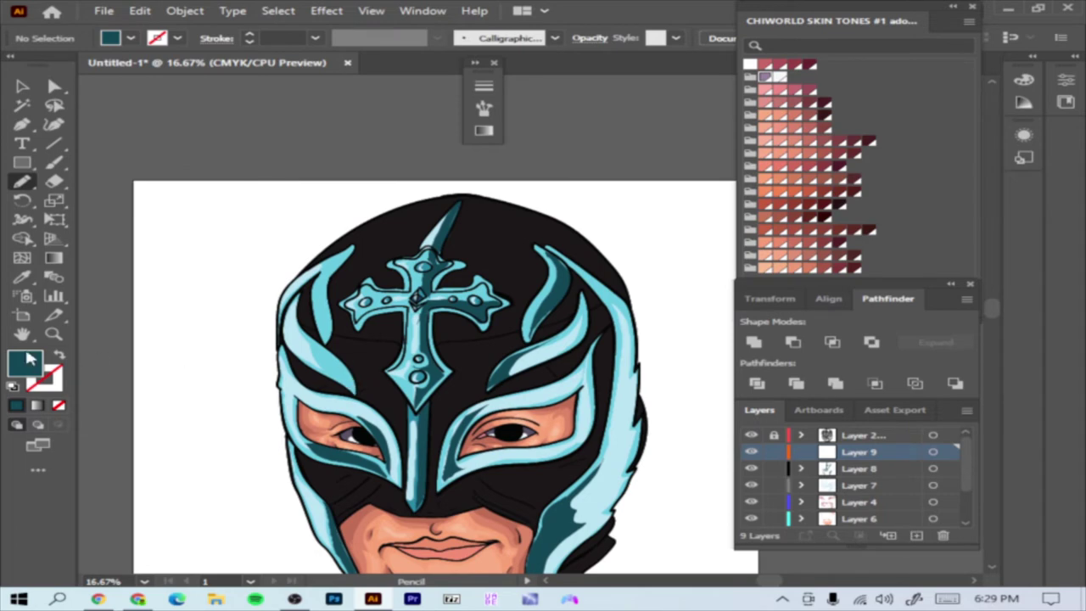
left_click(22, 276)
left_click(365, 424)
double_click(25, 365)
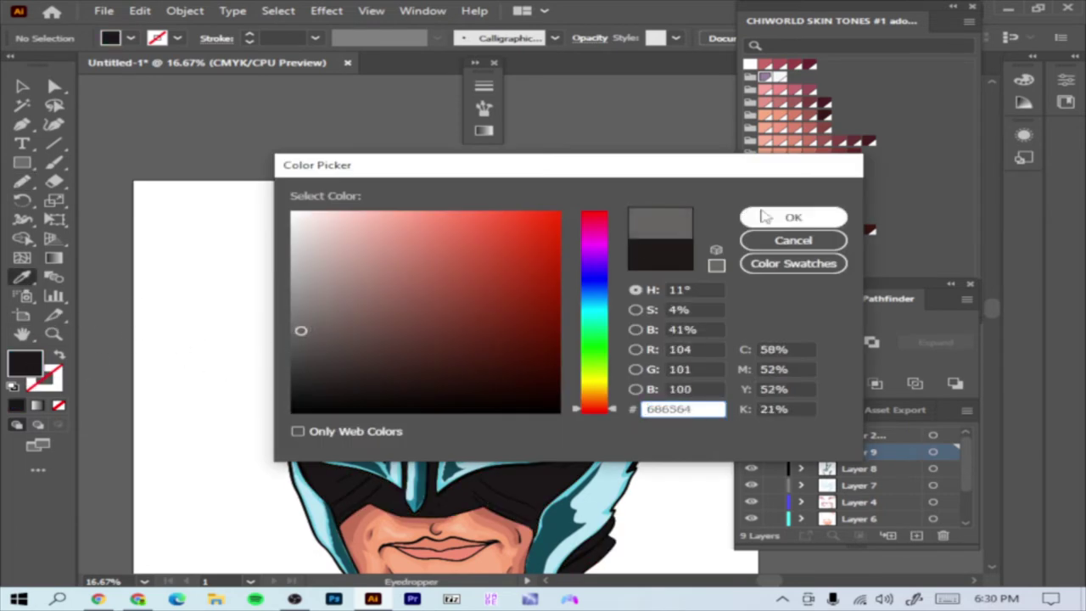
left_click(792, 217)
key("n")
mouse_move(357, 361)
left_mouse_down()
mouse_move(396, 357)
mouse_move(418, 331)
left_mouse_up()
- Switch to a lighter grey fill and add highlights on the lower mask and right inner edge
double_click(25, 363)
type("D8CDCA")
key("Return")
left_click_drag(514, 492, 544, 492)
mouse_move(399, 481)
left_mouse_down()
mouse_move(375, 504)
mouse_move(313, 465)
mouse_move(389, 493)
left_mouse_up()
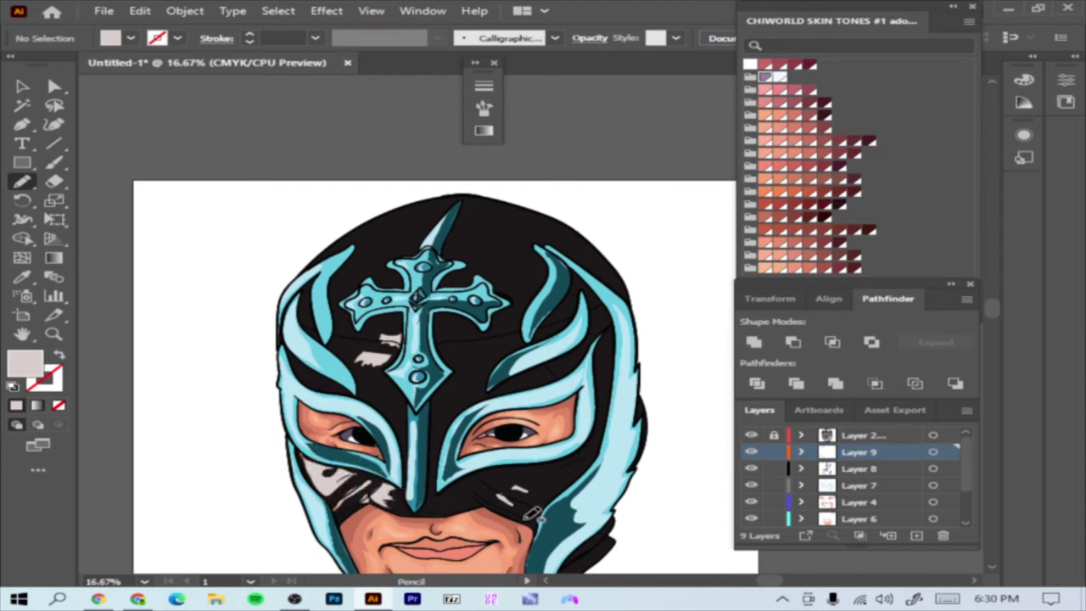
left_click_drag(618, 323, 638, 343)
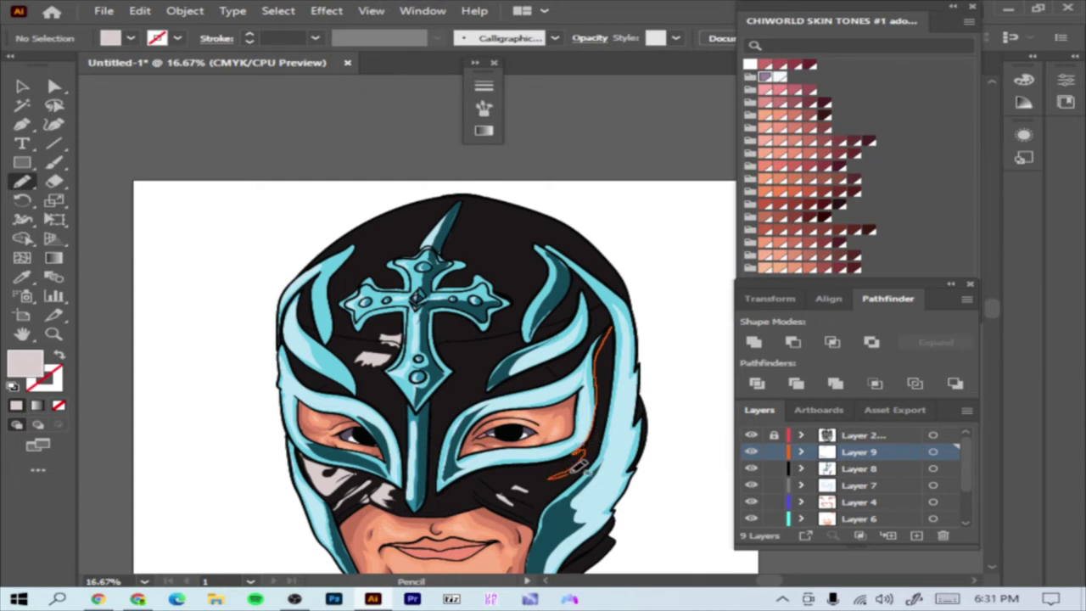
left_click_drag(595, 337, 609, 330)
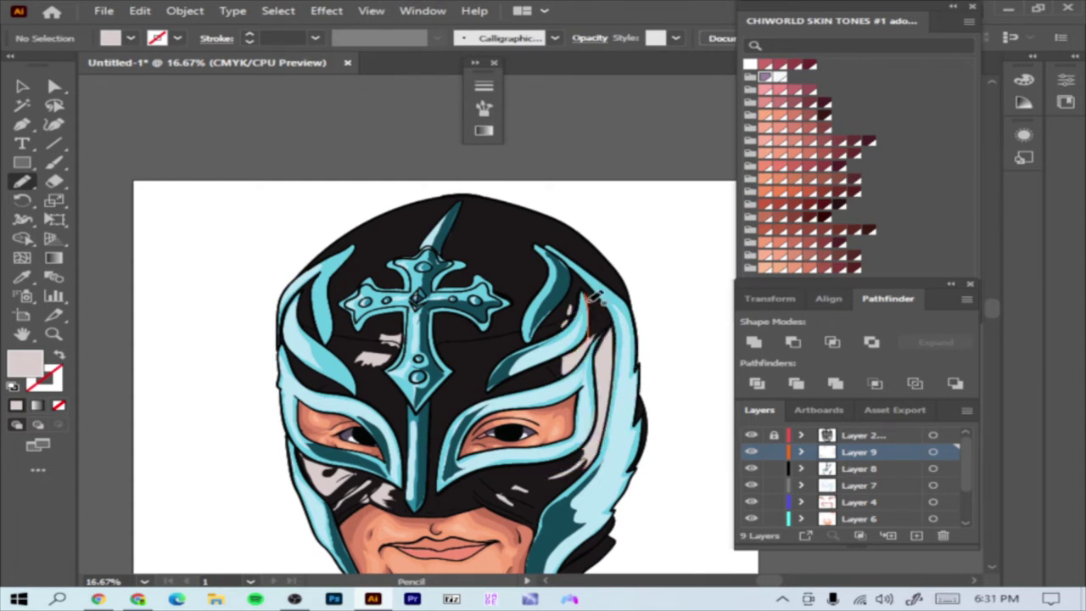
- Add gloss streaks across the top, beside the cross, below the nose and on the upper left
left_click_drag(429, 204, 422, 214)
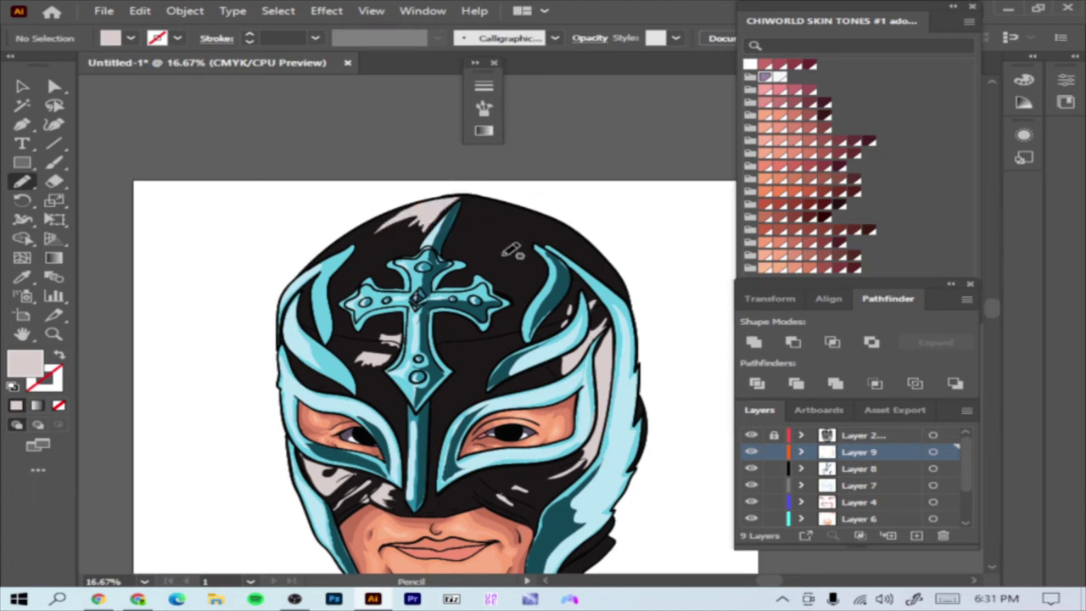
left_click_drag(396, 340, 340, 348)
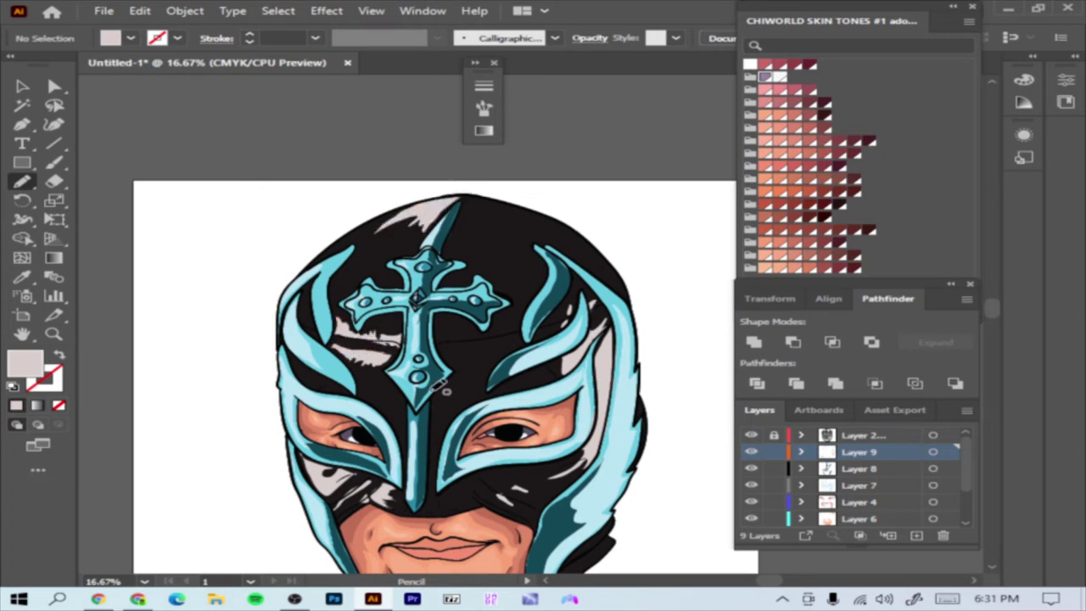
left_click_drag(439, 337, 518, 353)
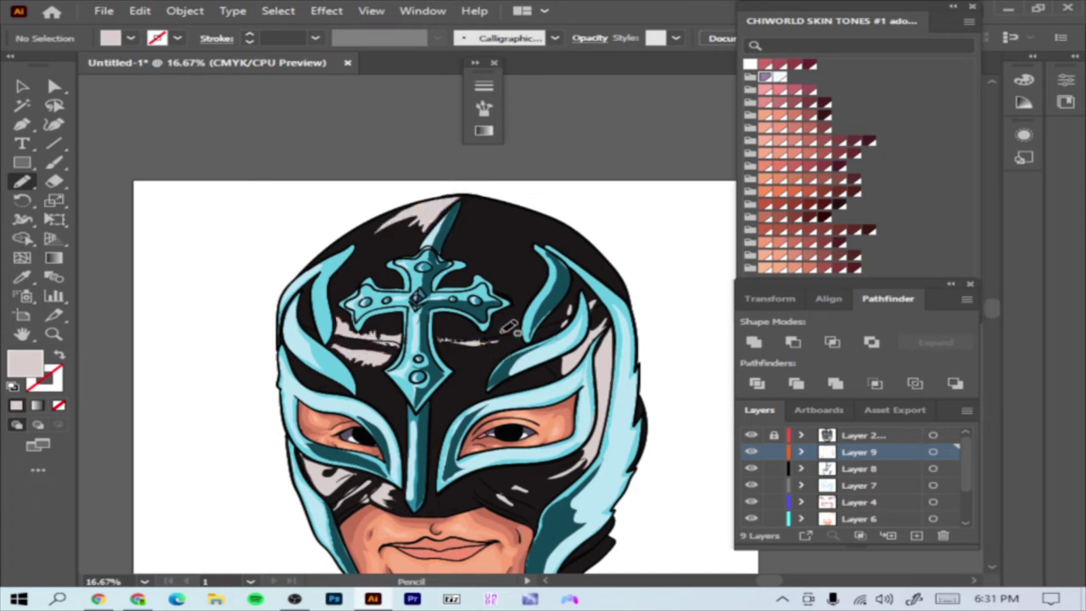
scroll(696, 343, "down", 2)
left_click_drag(570, 480, 566, 487)
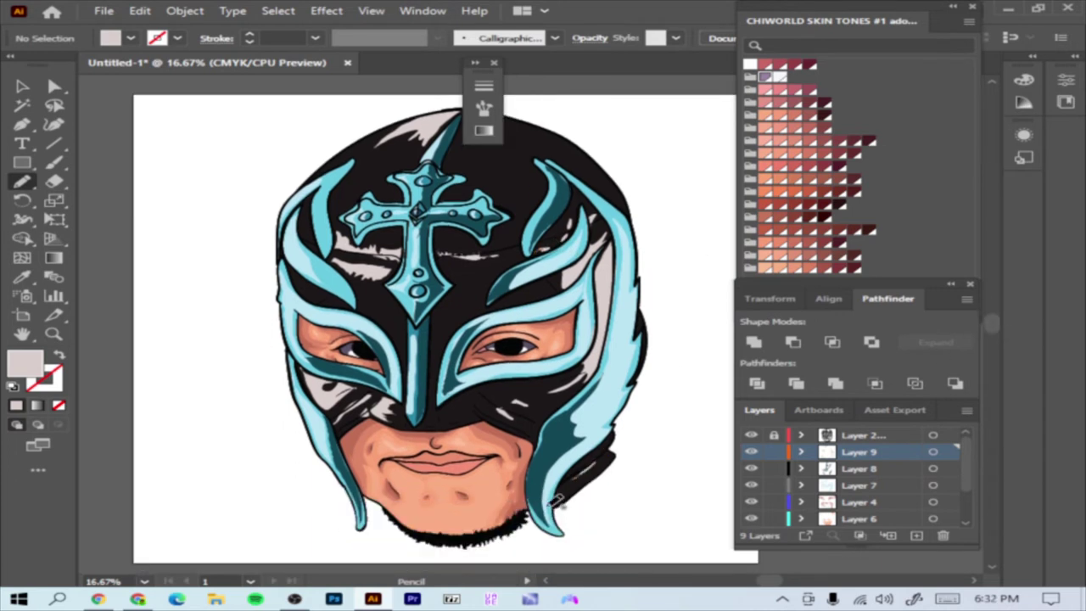
mouse_move(426, 427)
left_mouse_down()
mouse_move(443, 429)
mouse_move(443, 412)
left_mouse_up()
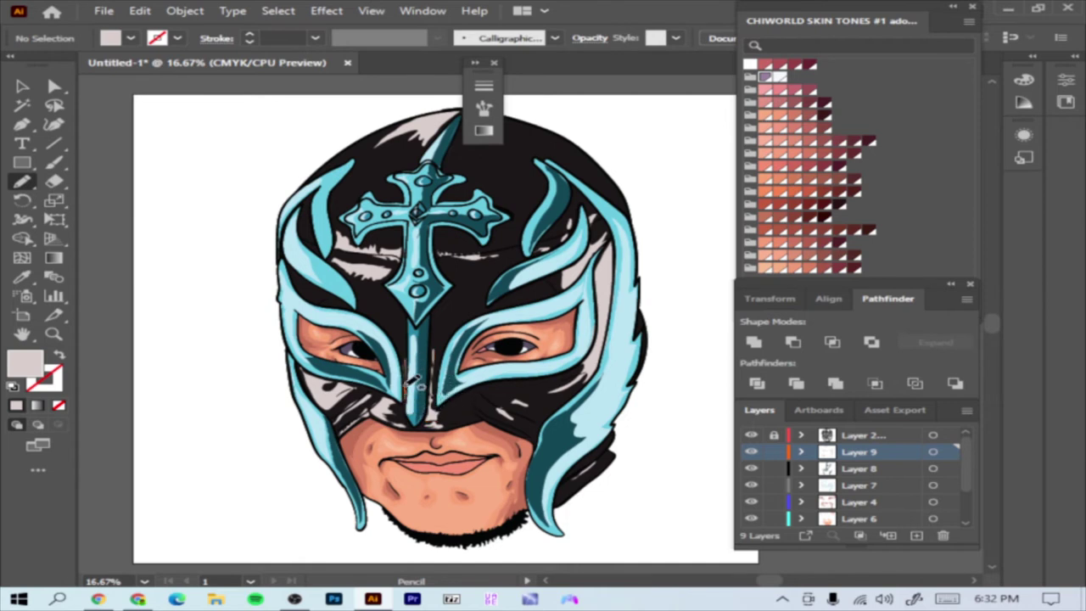
left_click_drag(303, 297, 349, 299)
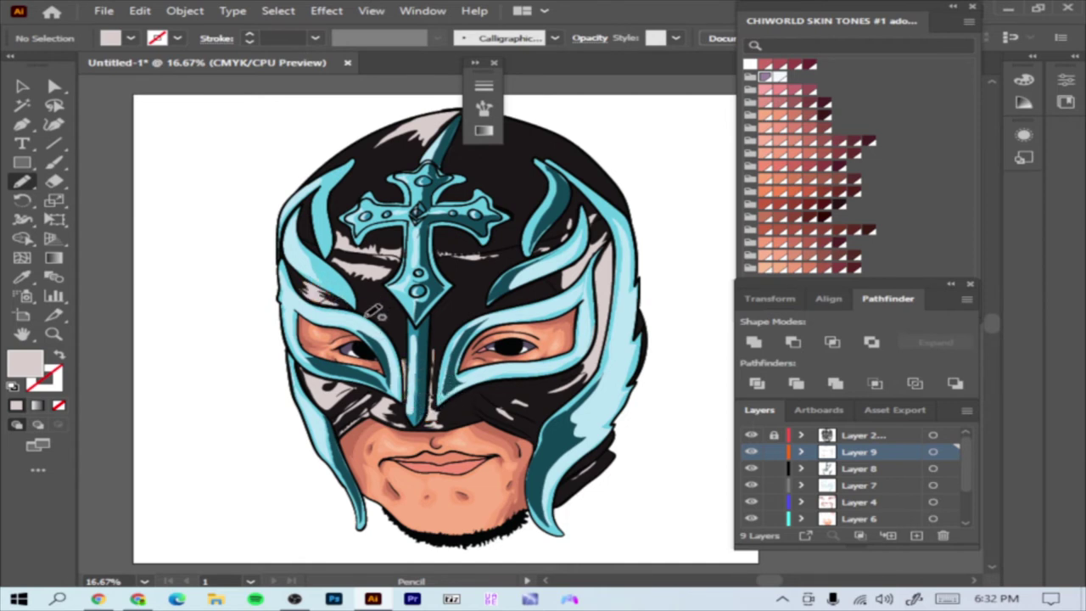
left_click_drag(306, 228, 307, 231)
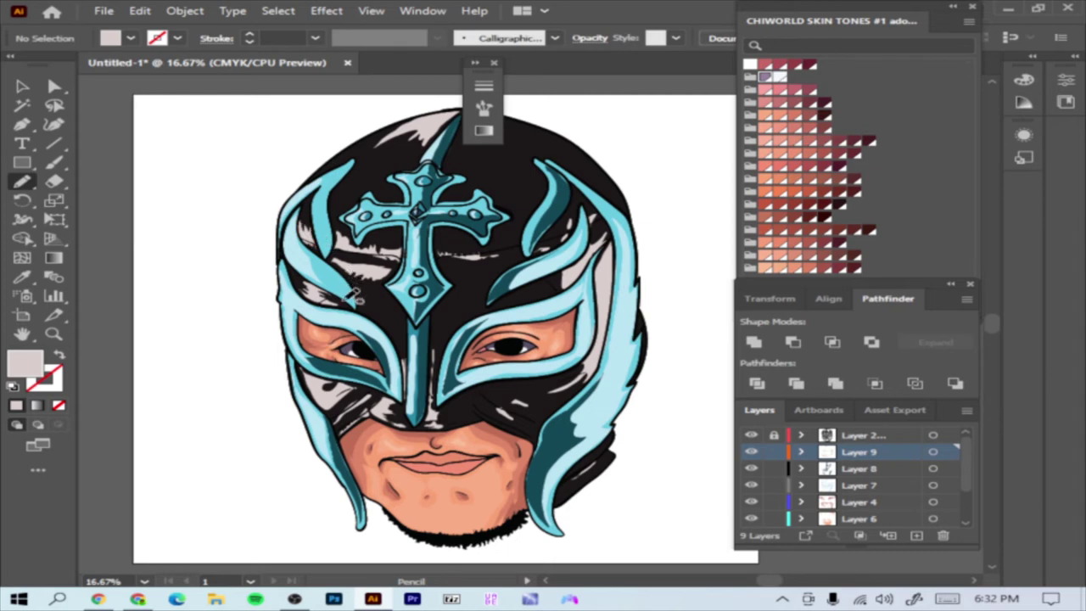
left_click(916, 535)
- Draw bright white highlights across the forehead, beside the cross and on the right side
double_click(25, 363)
left_click(722, 211)
left_click_drag(446, 253, 339, 256)
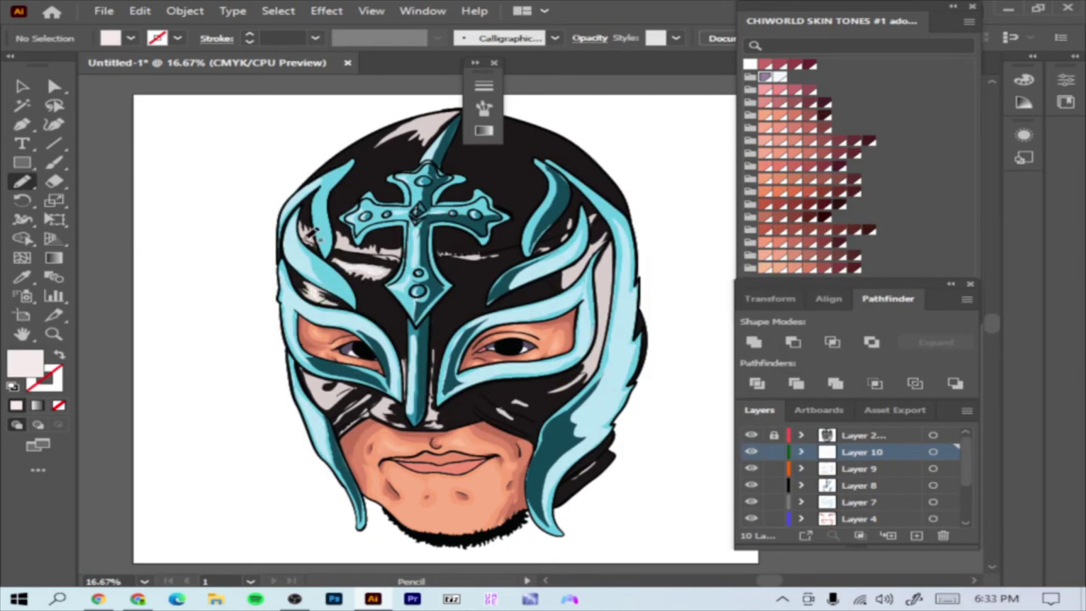
left_click_drag(378, 248, 401, 250)
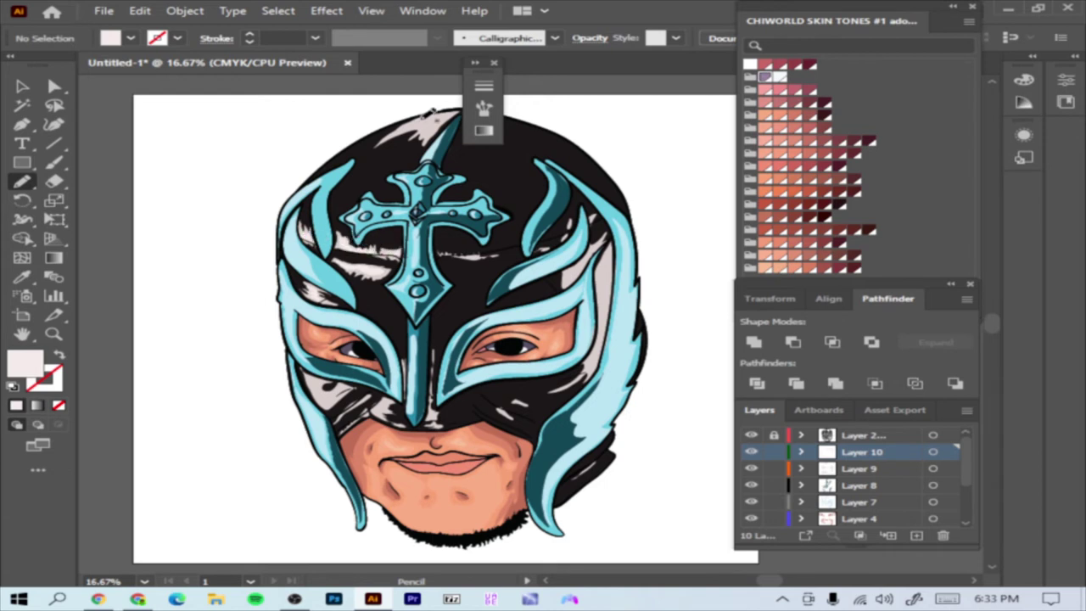
left_click_drag(620, 245, 617, 332)
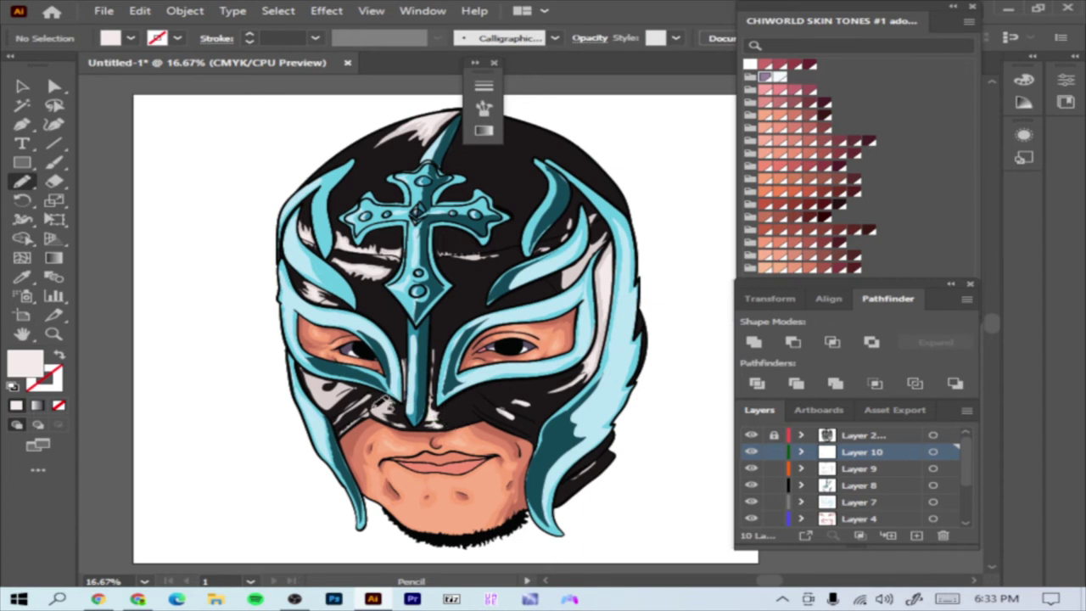
left_click_drag(480, 255, 483, 254)
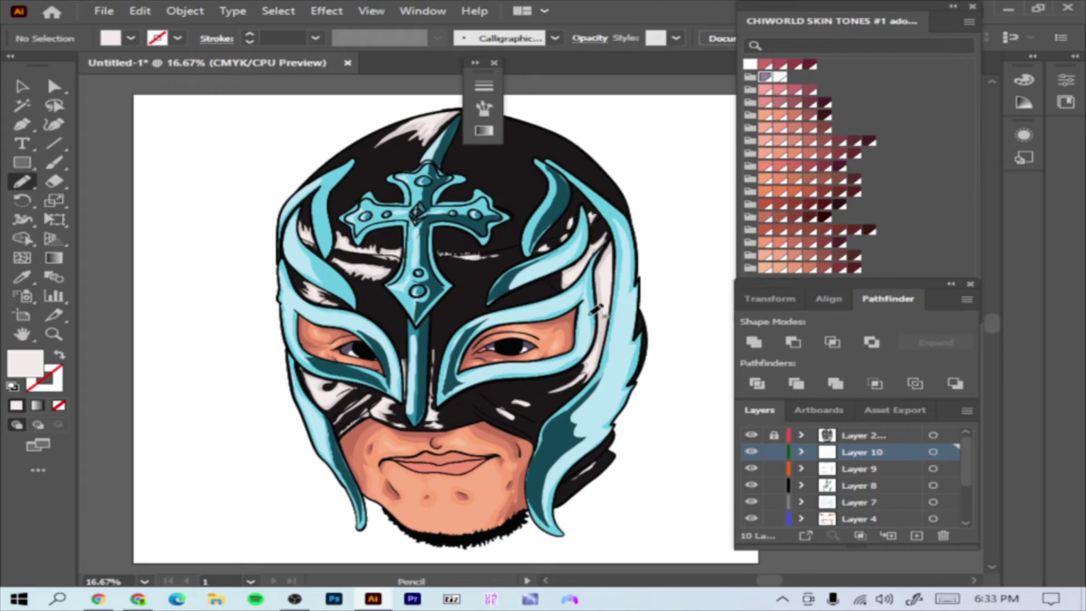
key("ctrl+minus")
- On a new layer, set a light blue fill and highlight the mask's right edge
left_click(917, 535)
key("ctrl+plus")
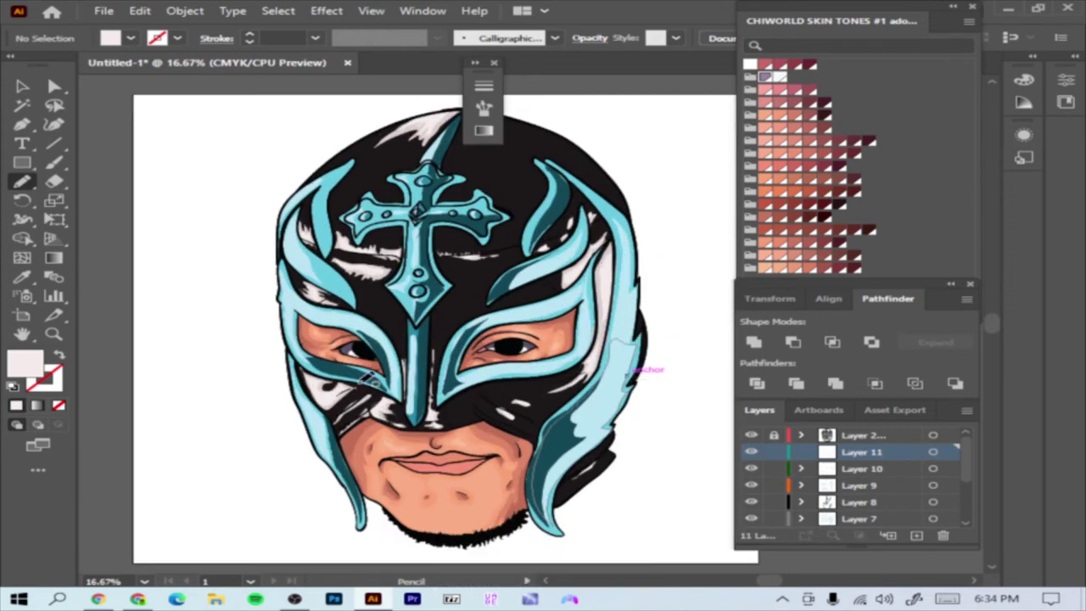
double_click(24, 363)
key("Return")
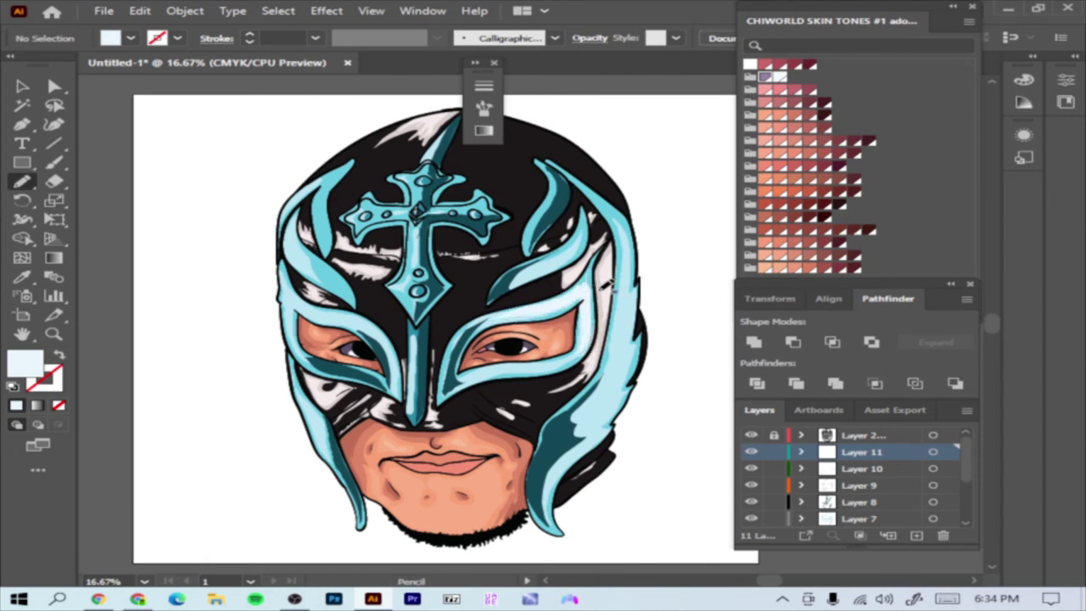
left_click_drag(615, 304, 633, 291)
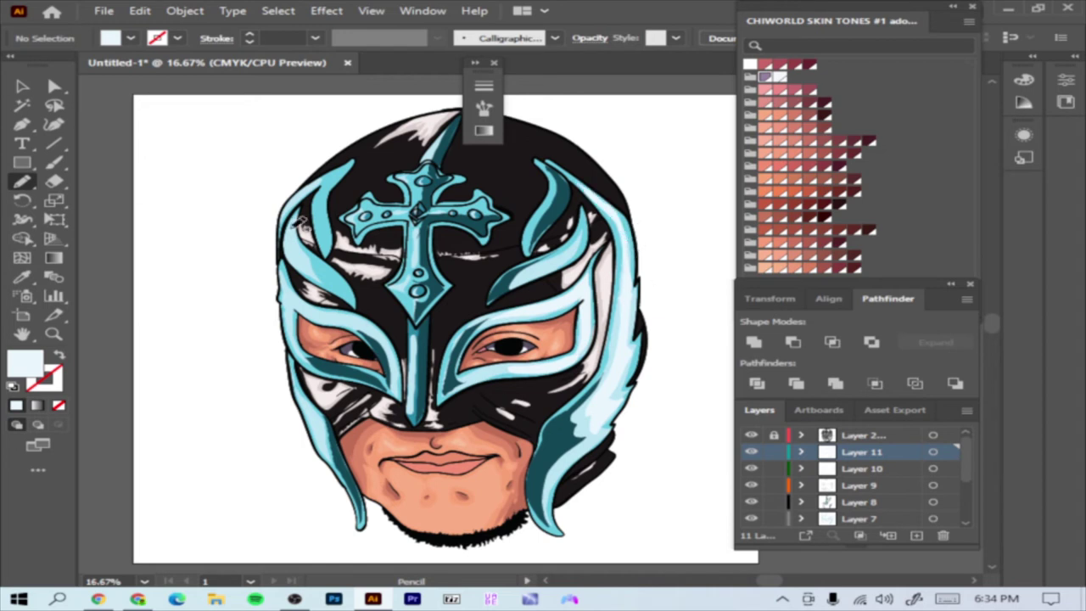
- Add light blue highlights near the cross, along the left and lower-left edges and the nose bridge
left_click_drag(320, 218, 372, 235)
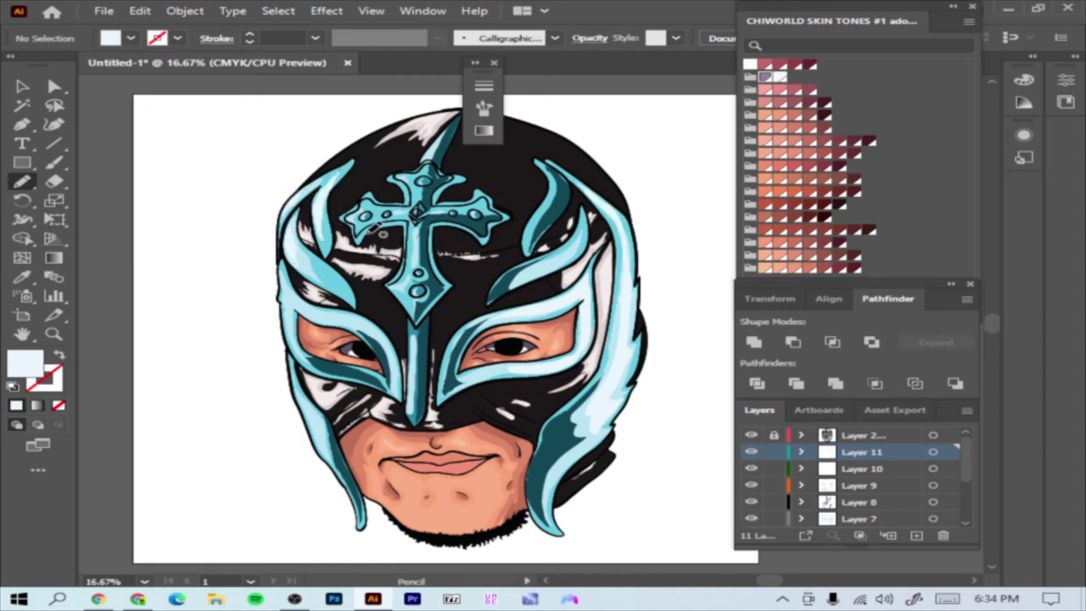
left_click_drag(325, 310, 328, 313)
left_click_drag(330, 431, 331, 437)
left_click_drag(432, 354, 422, 337)
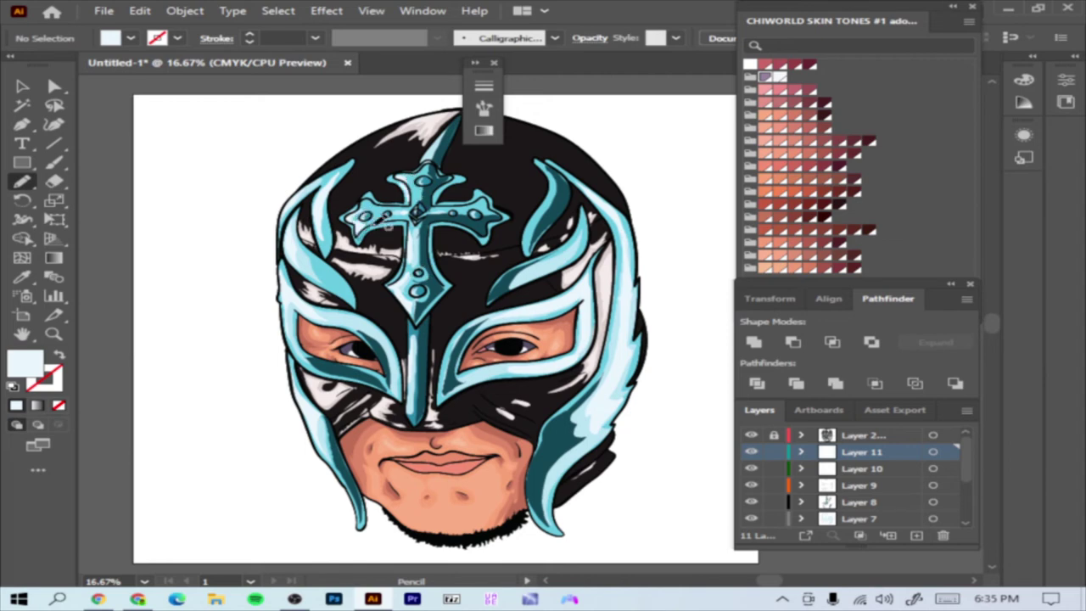
key("ctrl+minus")
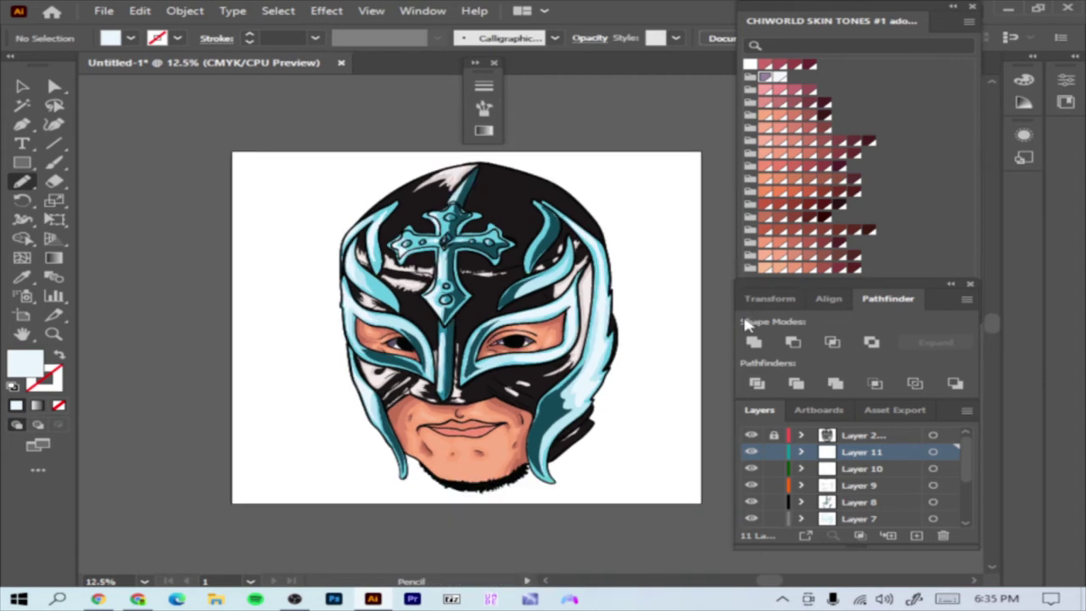
left_click(22, 85)
- Zoom in on the right eye and draw a dark brown iris over it
key("ctrl+plus")
key("ctrl+l")
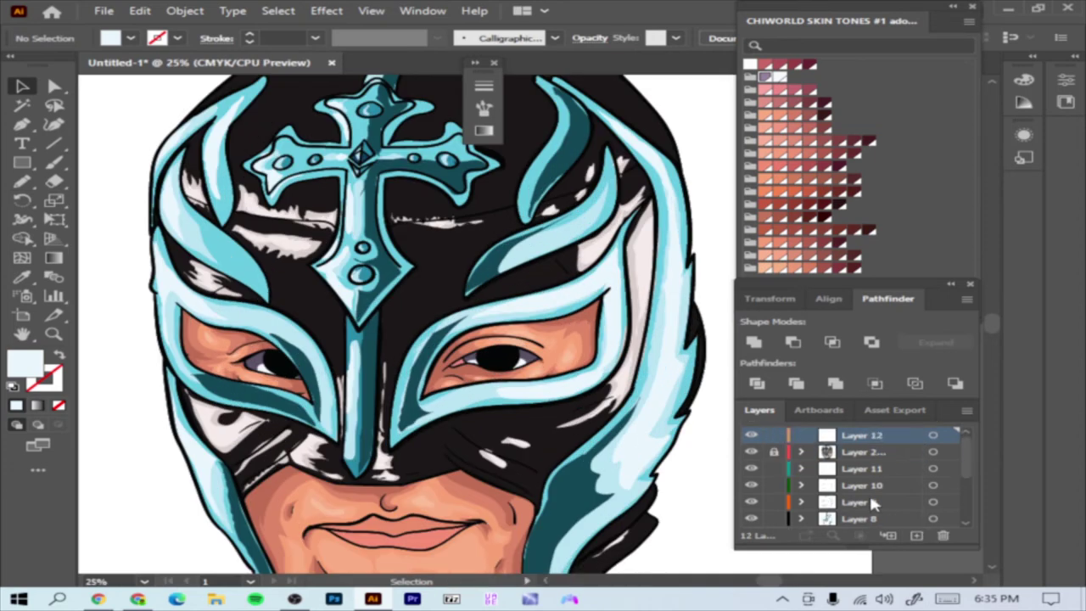
key("ctrl+plus")
key("ctrl+plus")
key("ctrl+plus")
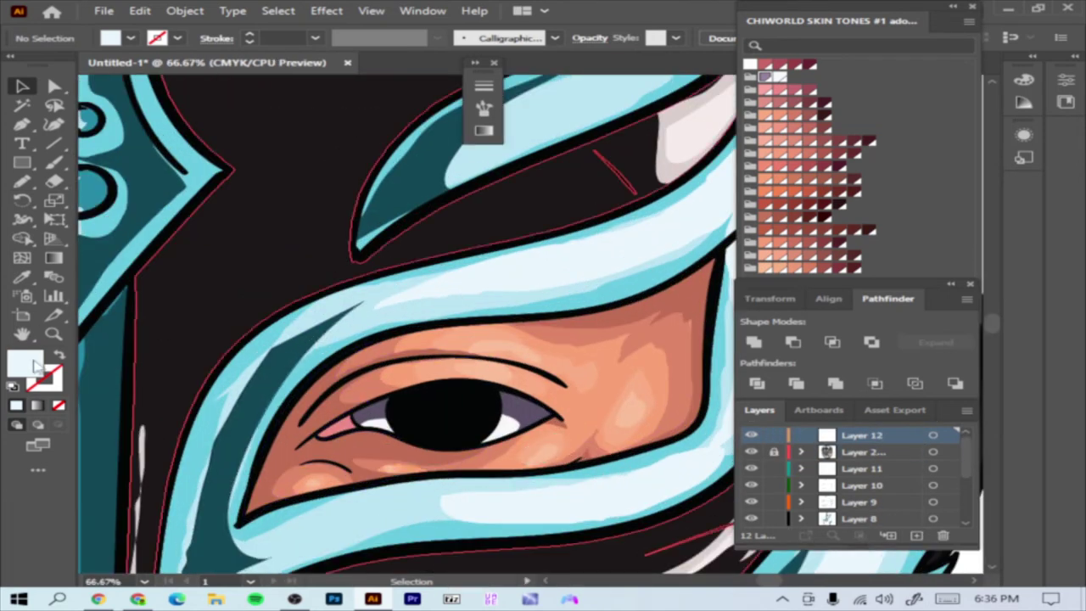
double_click(26, 363)
left_click(519, 211)
left_click(538, 312)
key("Return")
key("n")
left_click_drag(407, 407, 499, 429)
- Draw a brown iris in the other eye and set an orange fill for the irises
scroll(407, 429, "right", 5)
mouse_move(315, 424)
left_mouse_down()
mouse_move(363, 448)
mouse_move(317, 415)
left_mouse_up()
key("ctrl+minus")
key("ctrl+minus")
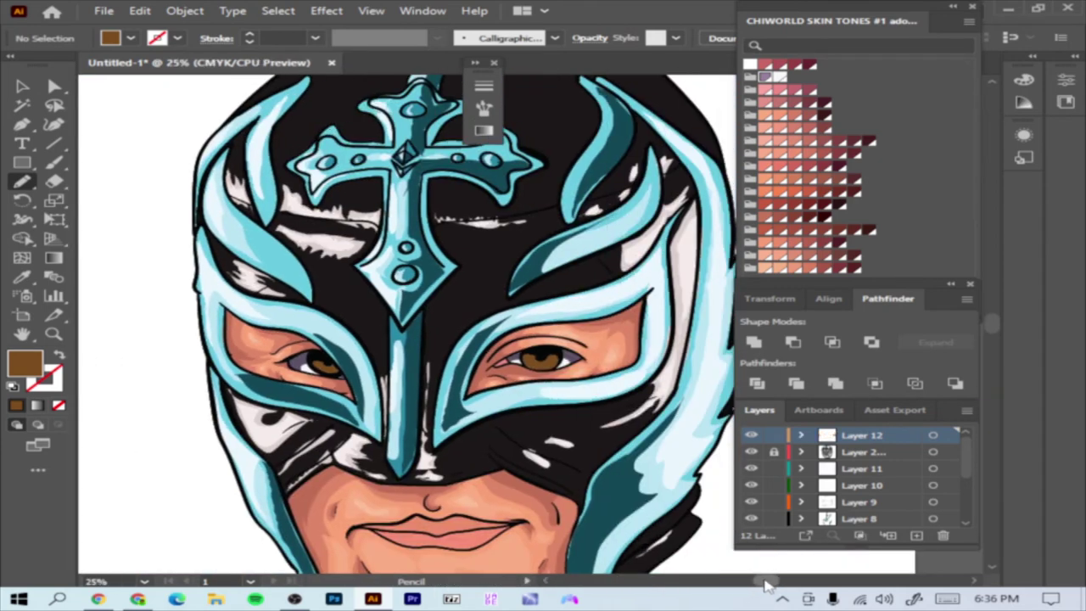
key("ctrl+plus")
key("ctrl+plus")
double_click(25, 364)
left_click(550, 244)
key("Return")
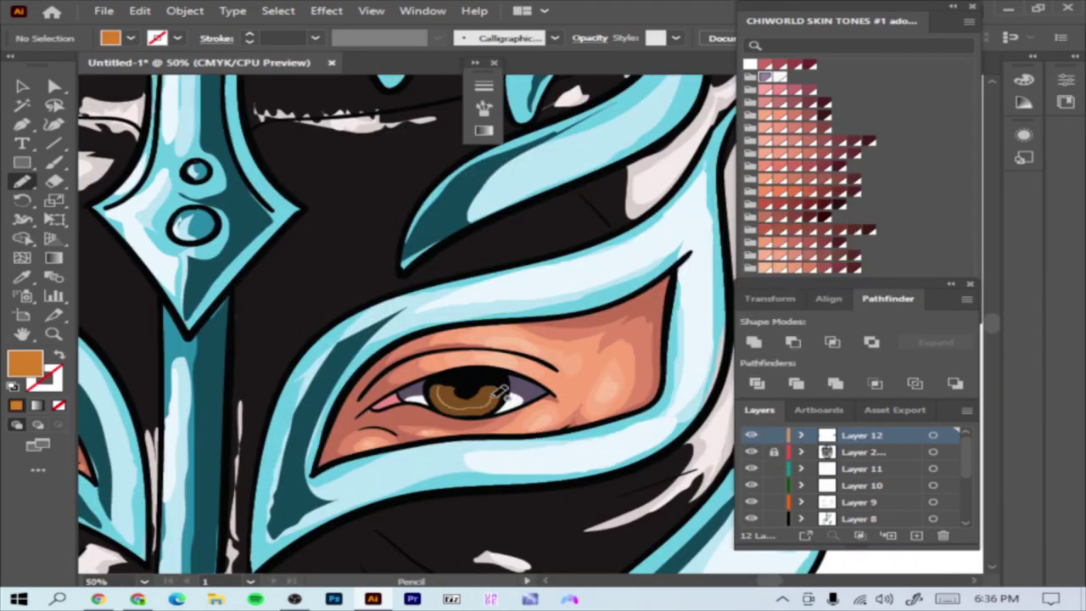
- Set a light peach fill and zoom in on the left eye
scroll(517, 394, "left", 5)
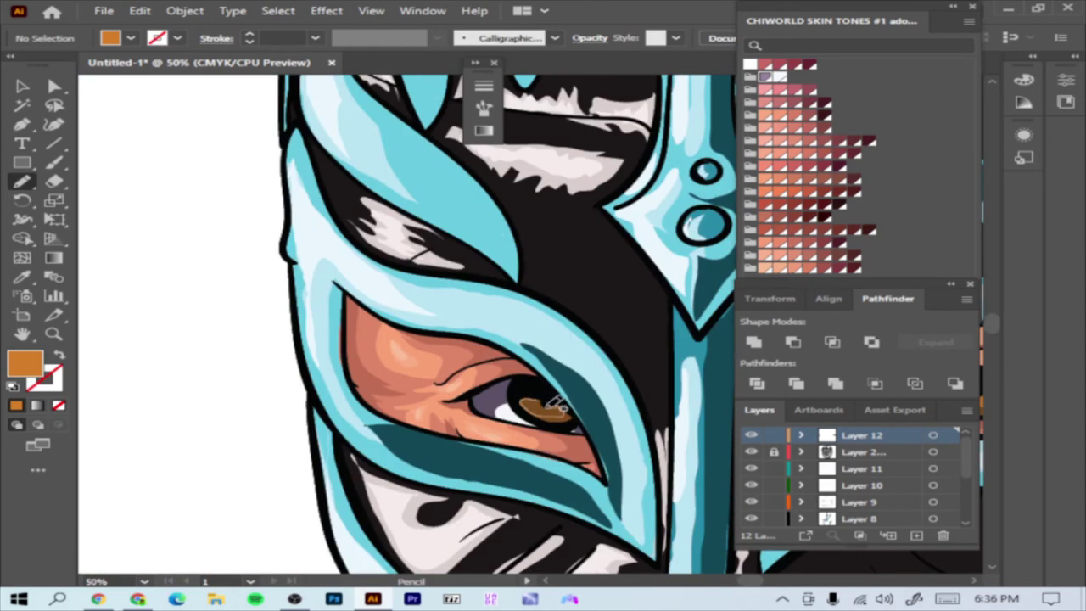
key("ctrl+minus")
double_click(26, 363)
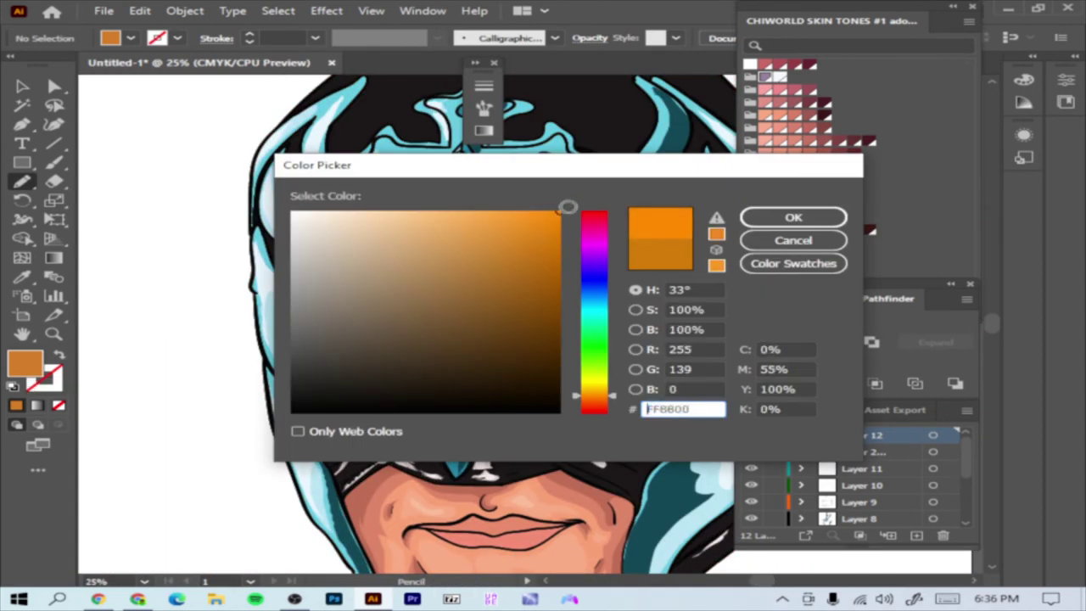
key("ctrl+v")
key("Return")
key("ctrl+plus")
key("ctrl+plus")
key("ctrl+plus")
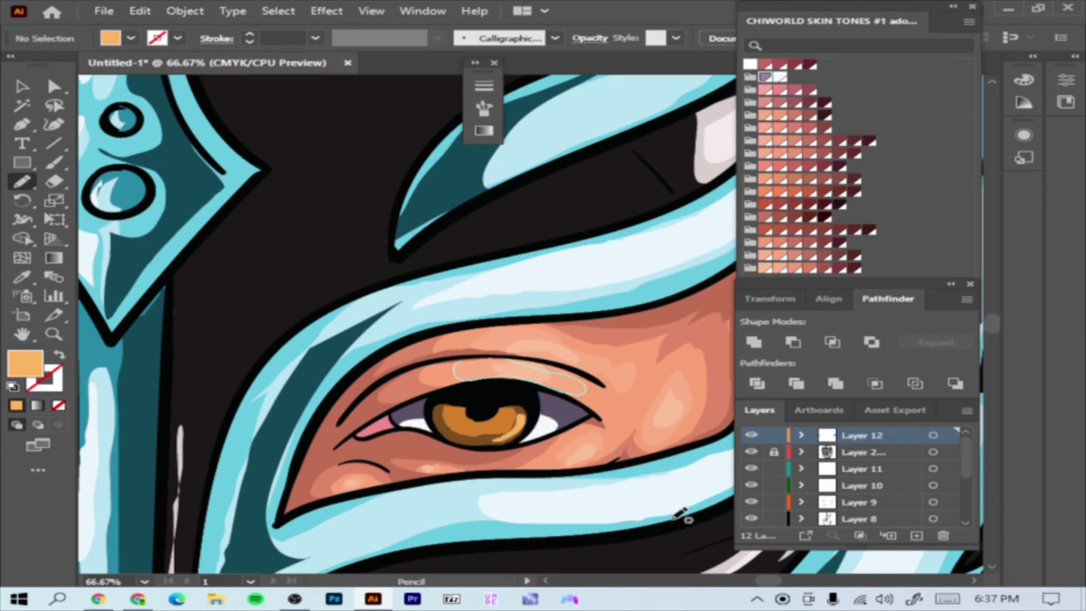
scroll(521, 424, "left", 5)
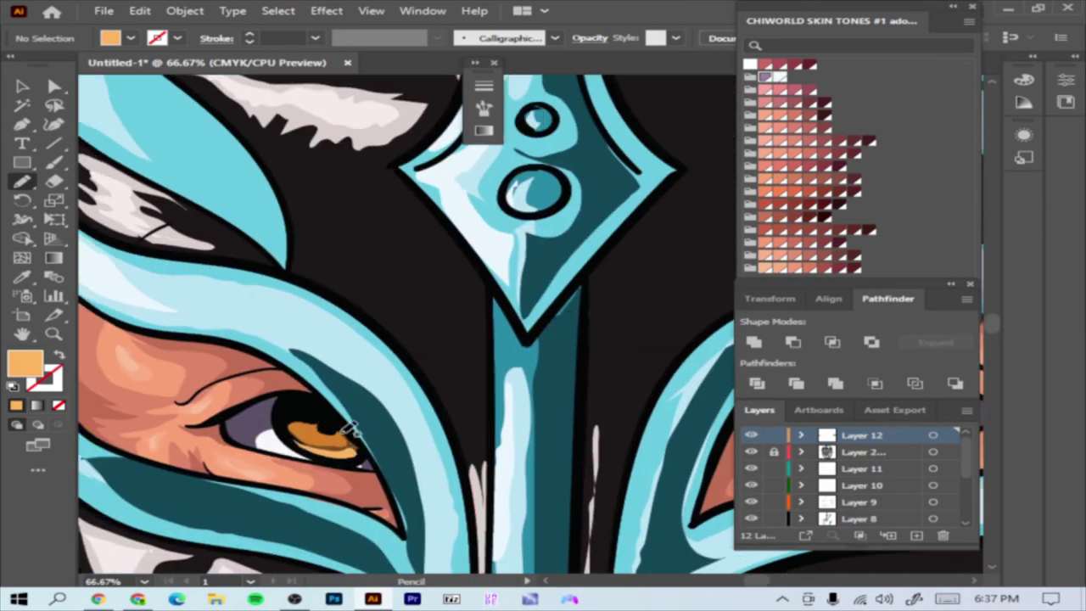
- Undo the last stroke and create a new layer for the eye highlights
key("ctrl+z")
key("ctrl+minus")
key("ctrl+minus")
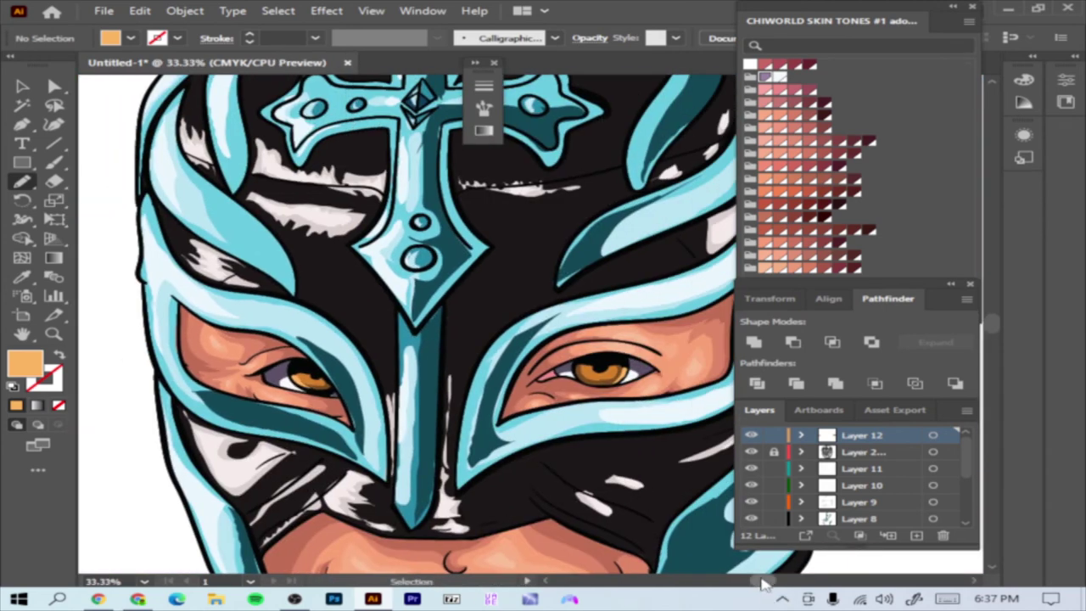
left_click(917, 535)
key("i")
left_click(599, 411)
- Draw white catchlights in both eyes, then prepare a pink fill on a new layer
key("n")
left_click_drag(599, 366, 306, 372)
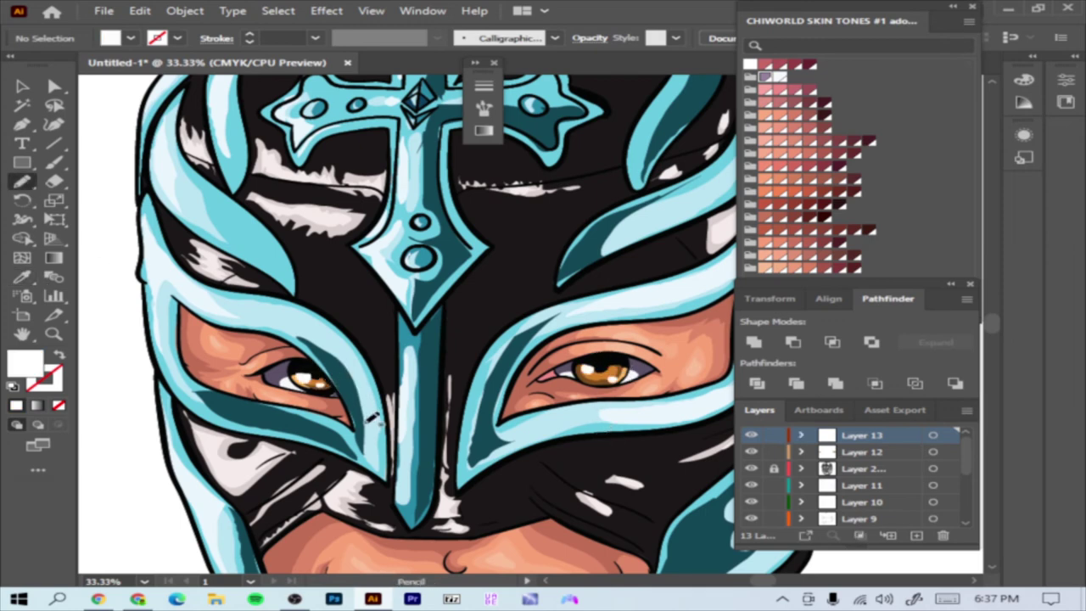
left_click(795, 89)
left_click(916, 536)
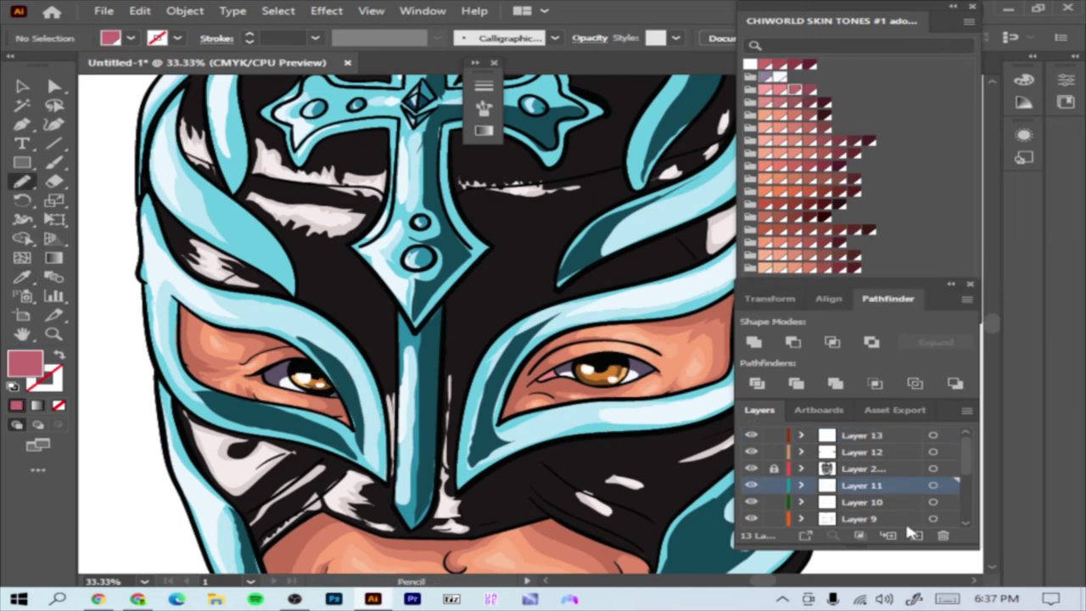
- Draw a pink shape in the right eye's inner corner and zoom over to the lips
scroll(539, 443, "up", 1)
scroll(539, 443, "up", 2)
left_click_drag(598, 219, 584, 246)
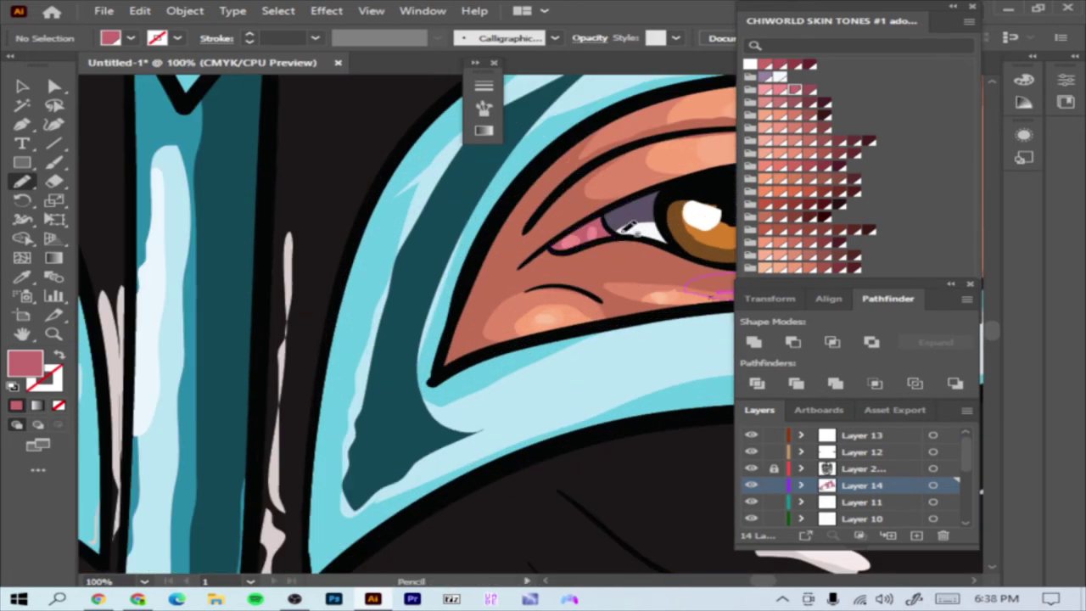
key("ctrl+minus")
key("ctrl+minus")
scroll(768, 585, "right", 5)
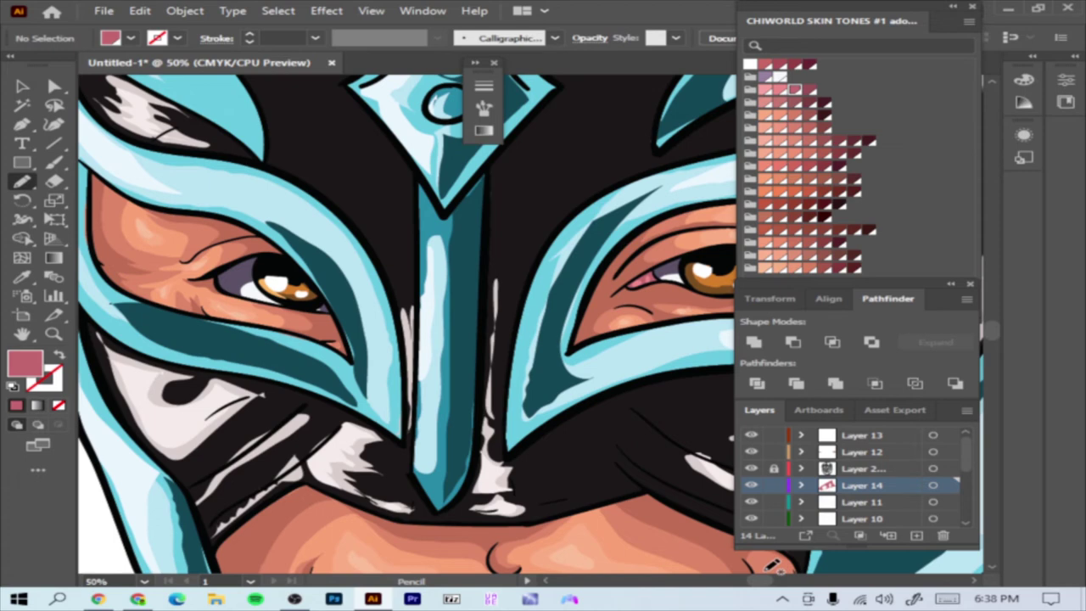
key("ctrl+minus")
scroll(386, 331, "right", 2)
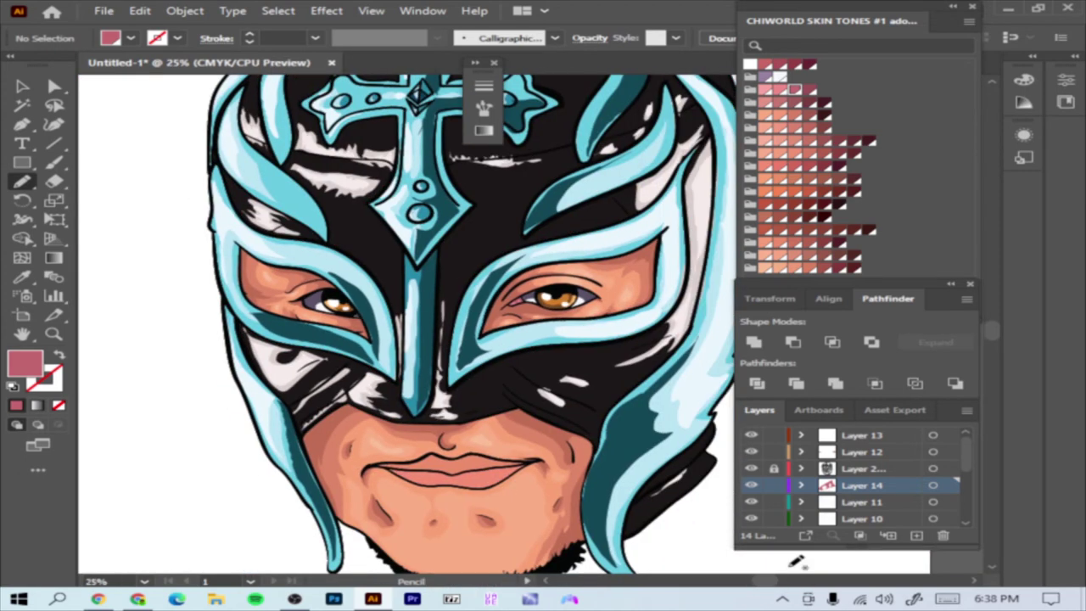
scroll(386, 331, "down", 3)
key("ctrl+plus")
- Sample the darker skin tone and pencil shading shapes along the upper and lower lips
key("i")
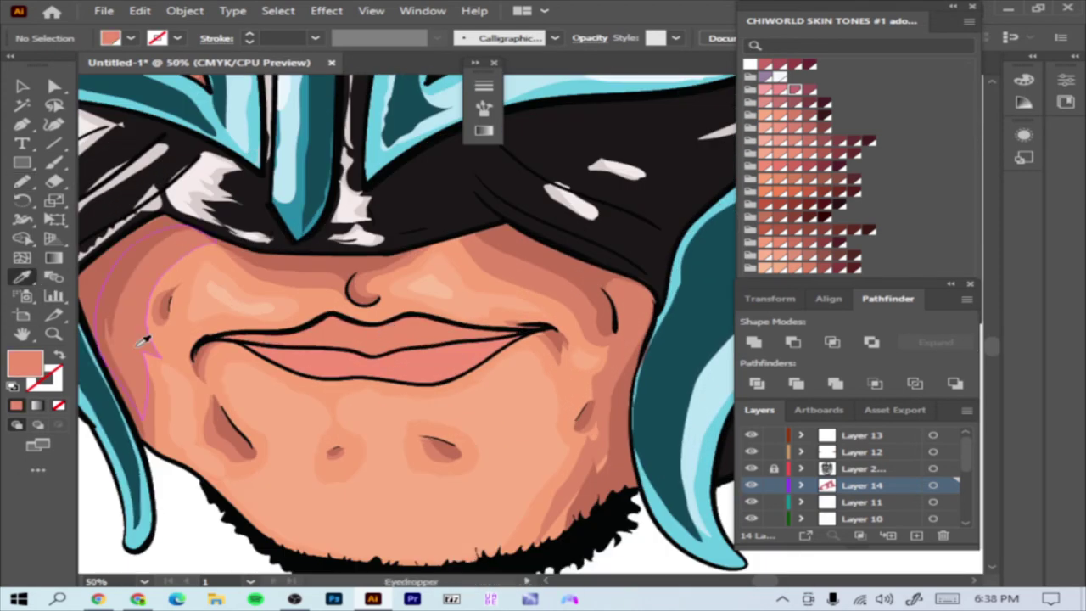
left_click(107, 331)
key("n")
left_click_drag(526, 329, 543, 329)
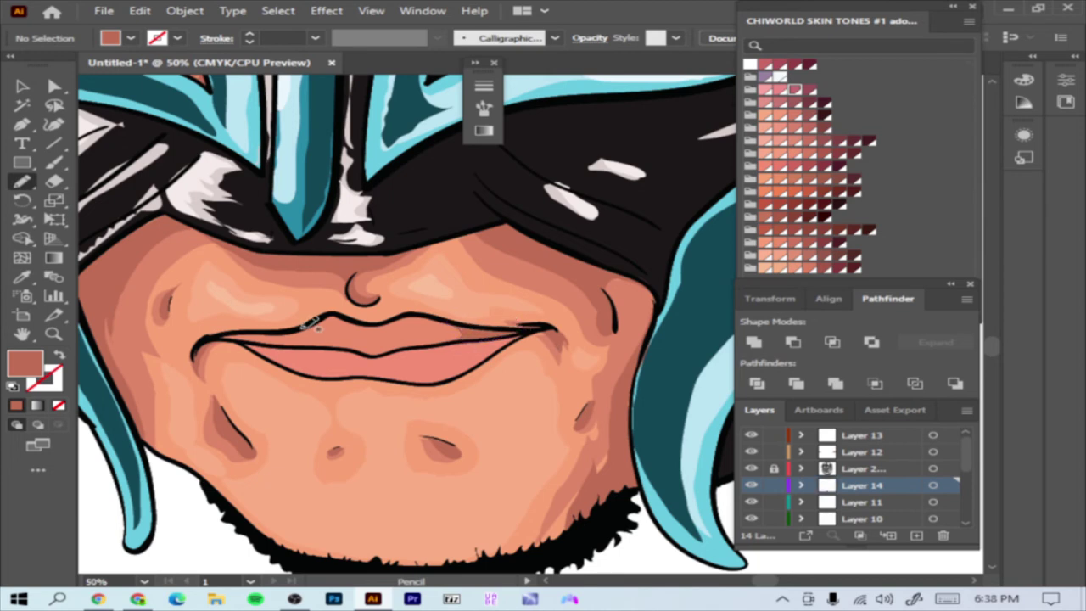
left_click_drag(251, 341, 313, 331)
left_click_drag(469, 337, 380, 356)
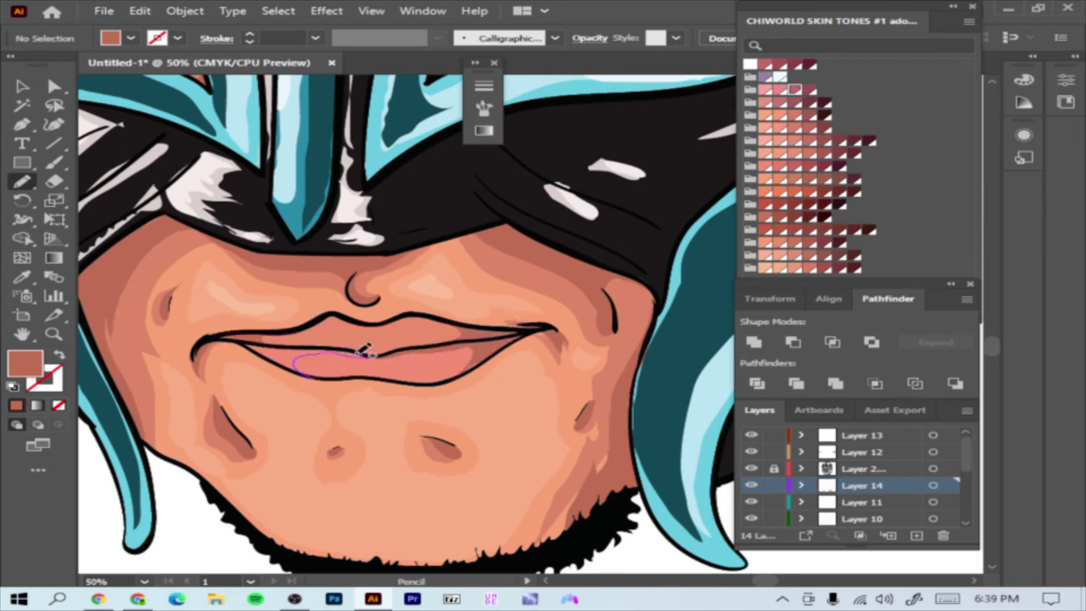
left_click_drag(268, 352, 345, 391)
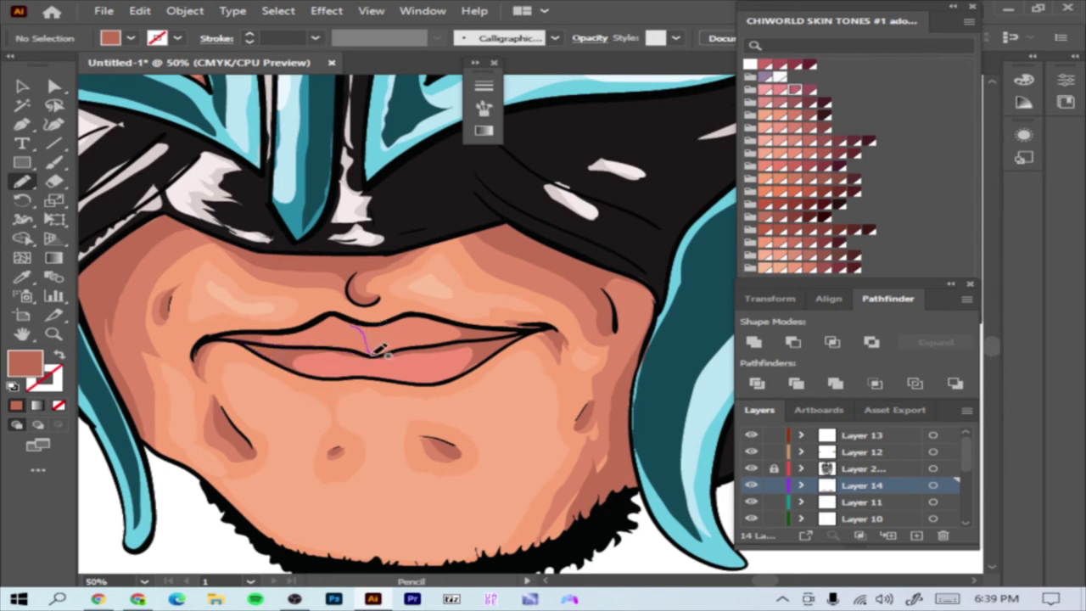
left_click_drag(353, 321, 357, 326)
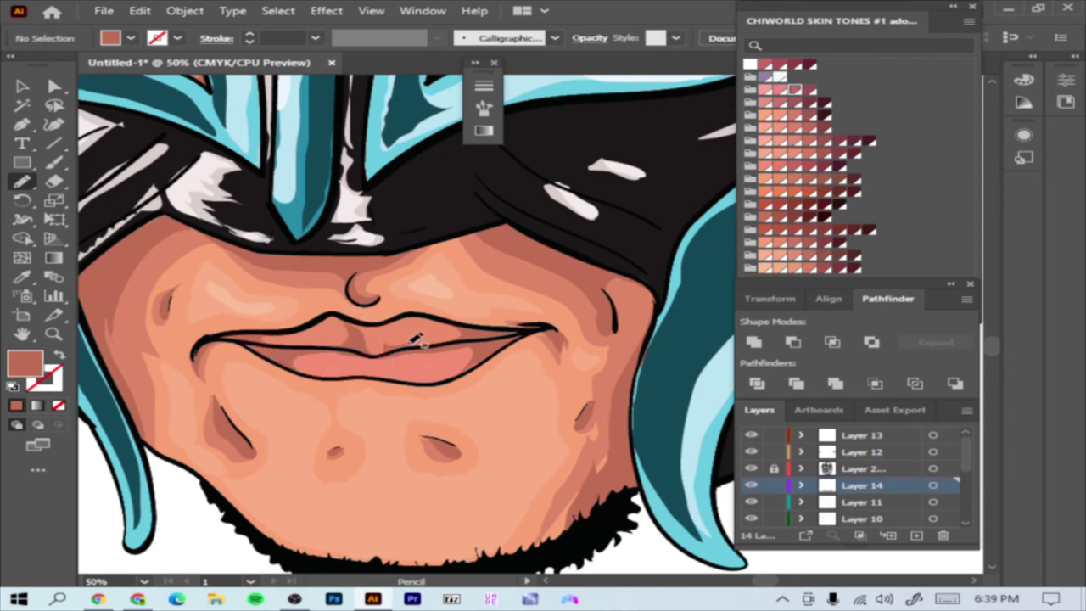
- On a new layer, sample the lip's light pink and draw a lower-lip highlight stroke
key("ctrl+l")
key("i")
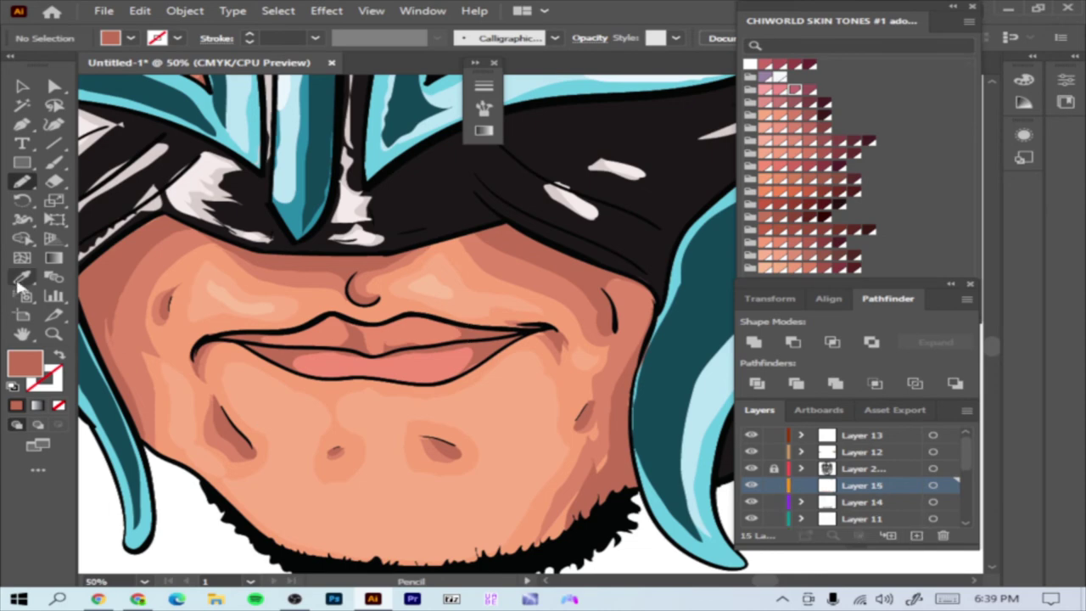
left_click(363, 356)
key("n")
left_click_drag(426, 377, 449, 382)
- Change the lower-lip highlight's fill to a lighter pink in the Color Picker
left_click(934, 485)
double_click(26, 364)
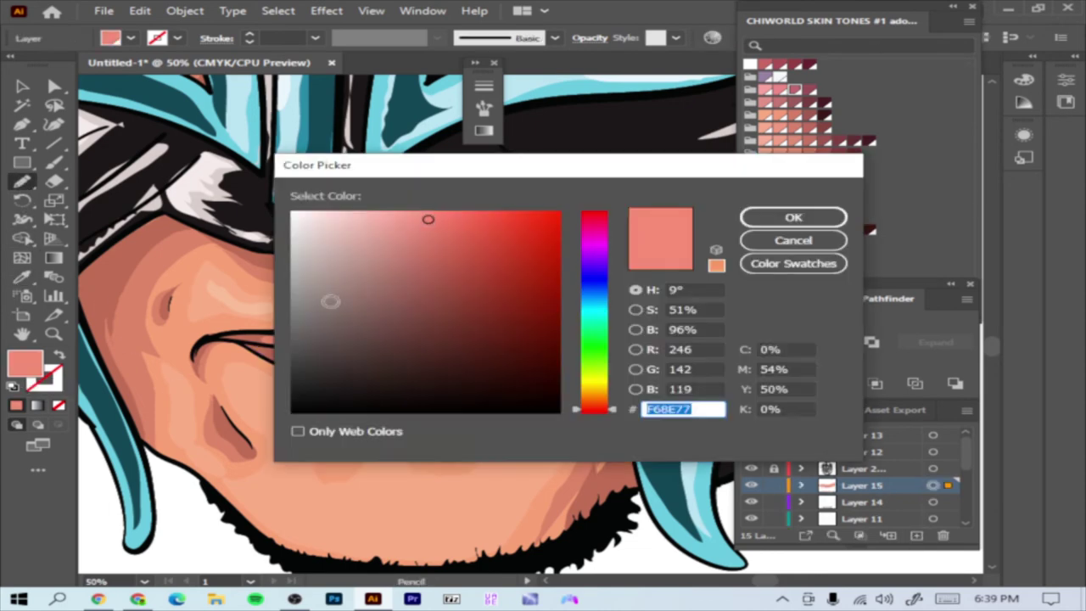
left_click(399, 213)
left_click_drag(510, 187, 690, 110)
left_click(1014, 153)
key("ctrl+shift+a")
- Add light-pink highlights to the upper lip on a new layer, then sample a salmon tone
key("ctrl+l")
left_click_drag(400, 322, 449, 334)
left_click_drag(338, 339, 371, 360)
key("i")
left_click(379, 356)
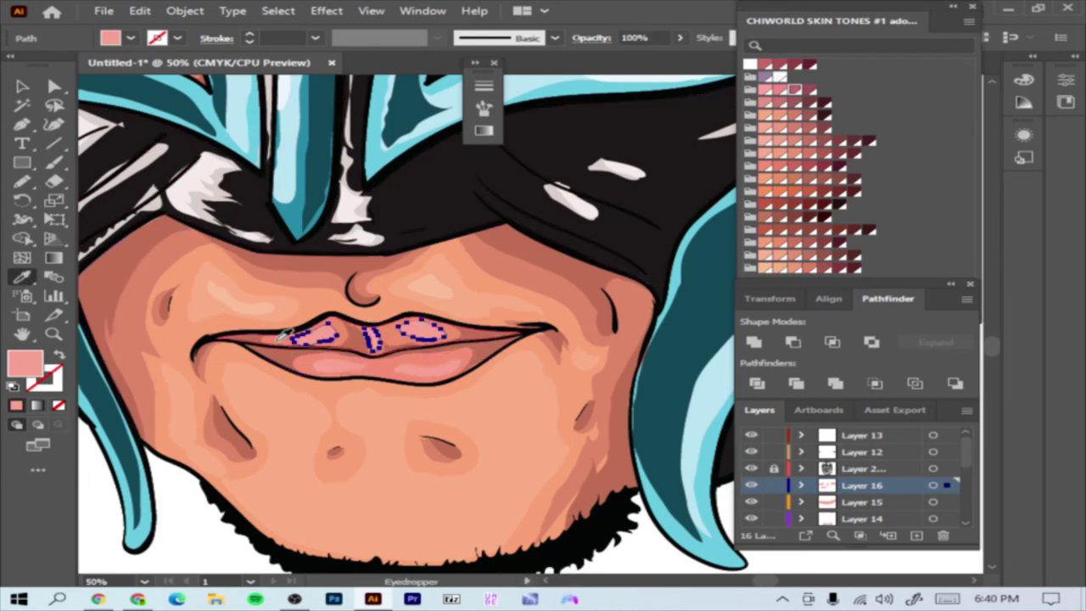
double_click(31, 365)
key("Escape")
- Draw shading shapes at both mouth corners on a new layer and fill them dark brown
key("ctrl+shift+a")
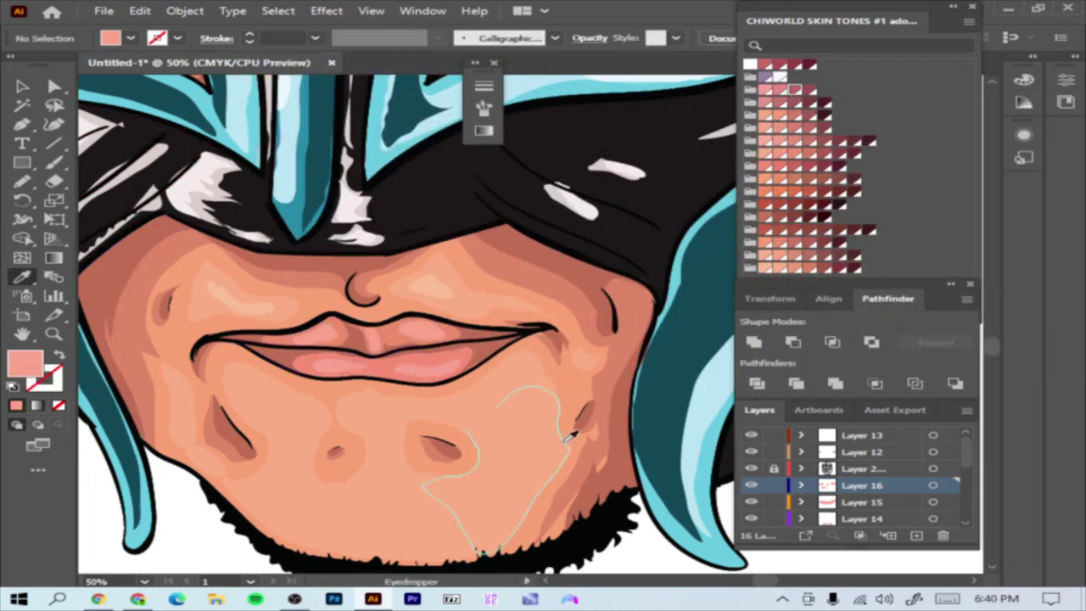
key("ctrl+minus")
key("ctrl+minus")
key("ctrl+minus")
key("ctrl+plus")
key("ctrl+plus")
key("ctrl+plus")
left_click(23, 181)
left_click(916, 536)
left_click_drag(270, 348, 293, 354)
left_click(933, 485)
key("i")
left_click(794, 254)
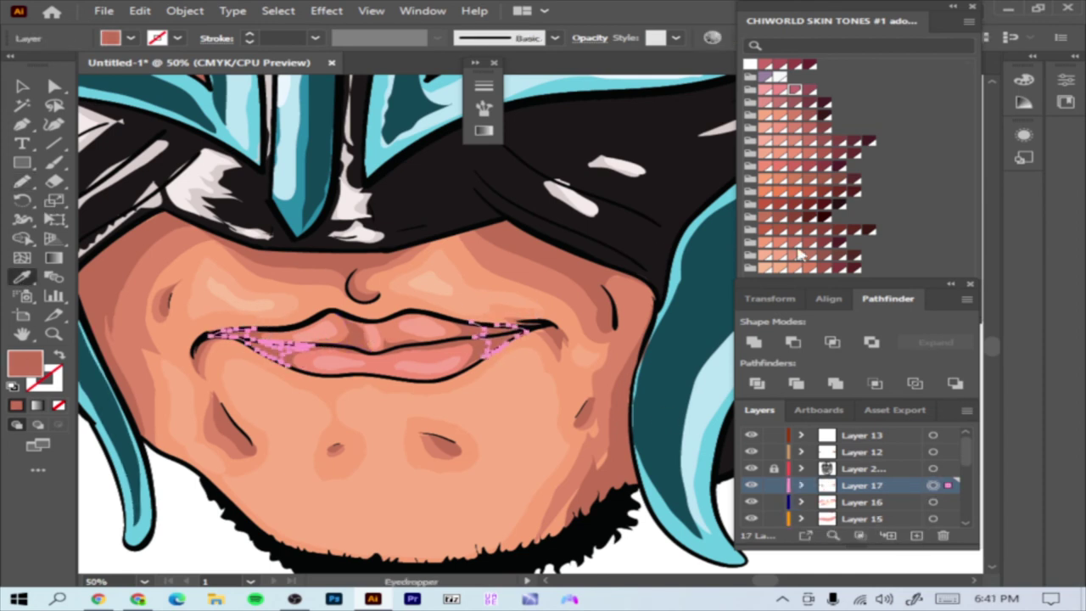
left_click(795, 218)
left_click(278, 11)
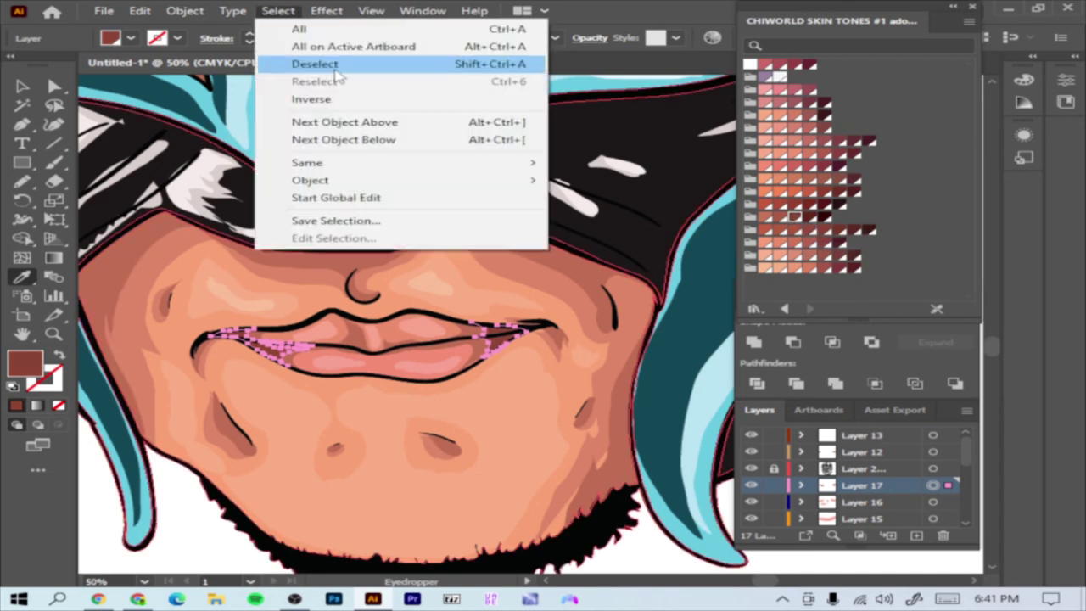
- Deselect, add a new layer, and pencil brown shadows along the left cheek and right jawline
left_click(336, 66)
key("ctrl+minus")
key("ctrl+plus")
key("n")
left_click(916, 535)
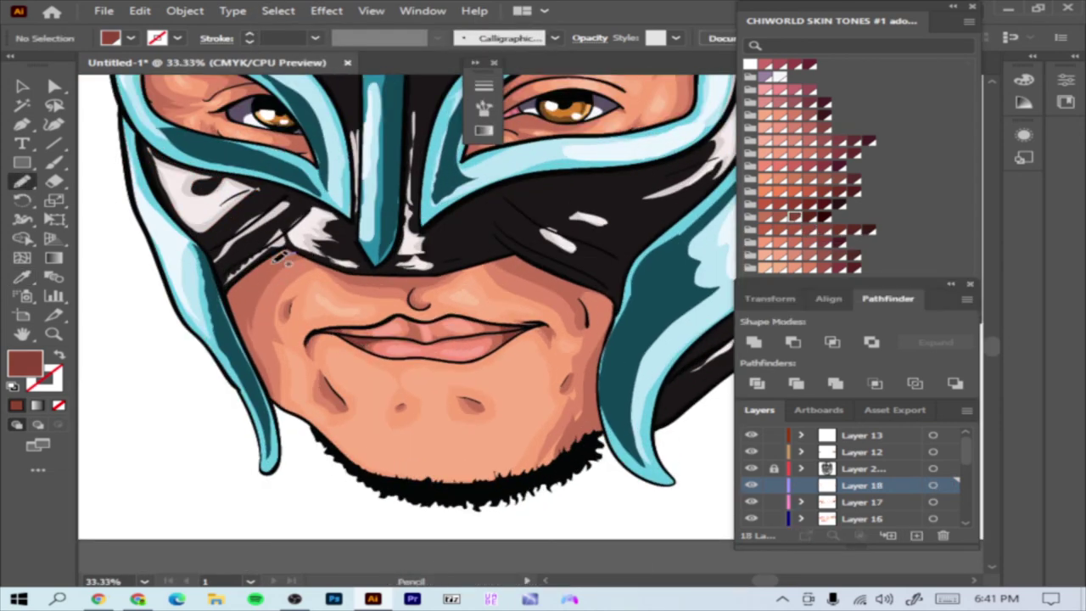
left_click_drag(291, 246, 288, 250)
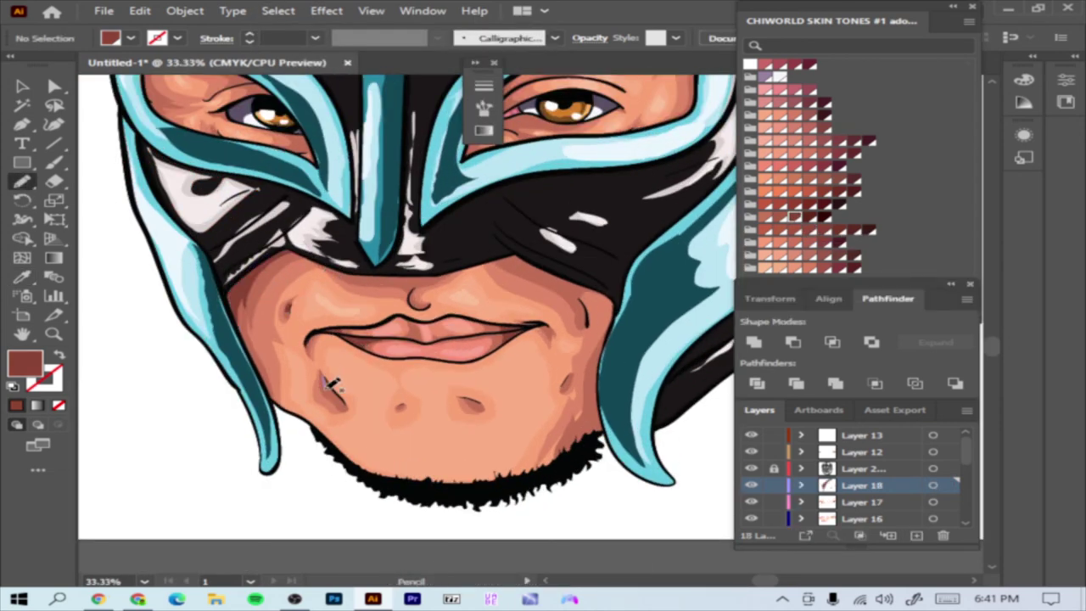
mouse_move(608, 348)
left_mouse_down()
mouse_move(572, 449)
mouse_move(613, 299)
mouse_move(513, 260)
left_mouse_up()
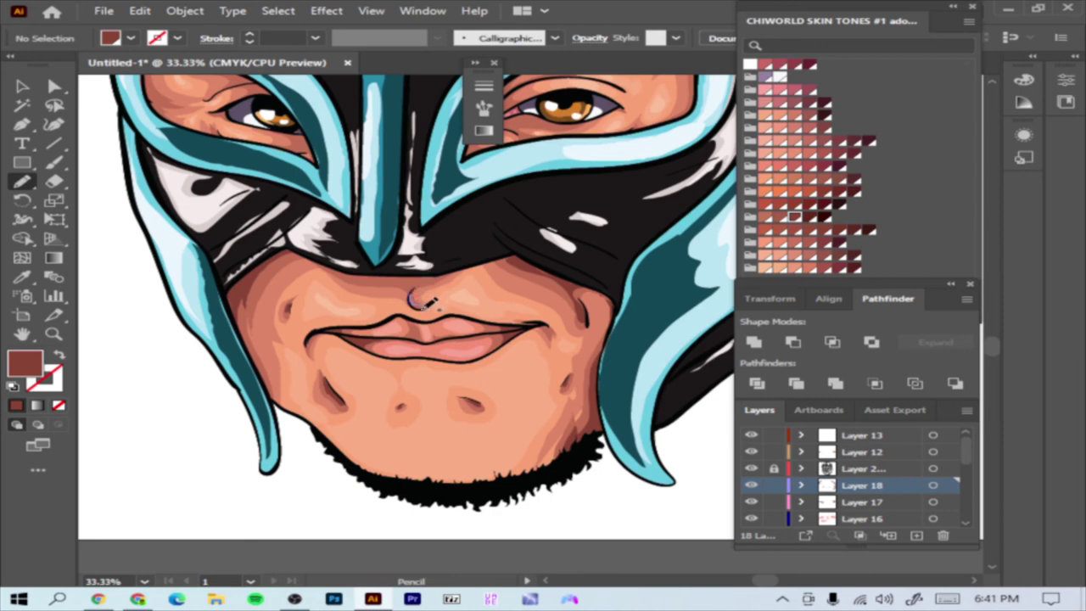
- Shade under the nose and around the eye openings, including the right eye's lower lid and outer edge
left_click_drag(447, 272, 443, 278)
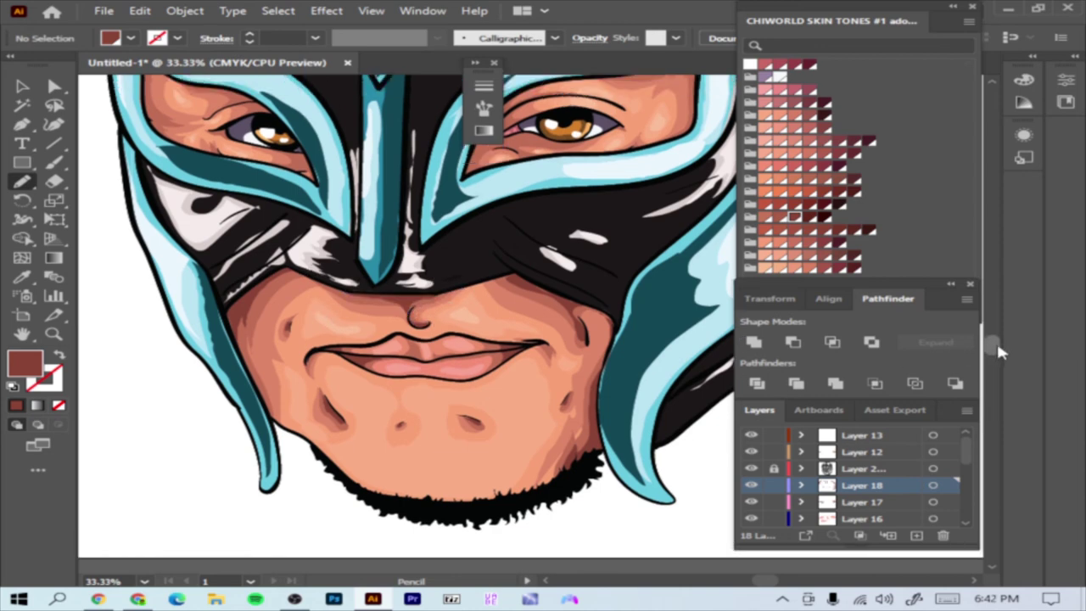
scroll(157, 261, "up", 5)
mouse_move(154, 314)
left_mouse_down()
mouse_move(149, 273)
mouse_move(222, 285)
mouse_move(297, 368)
mouse_move(218, 347)
left_mouse_up()
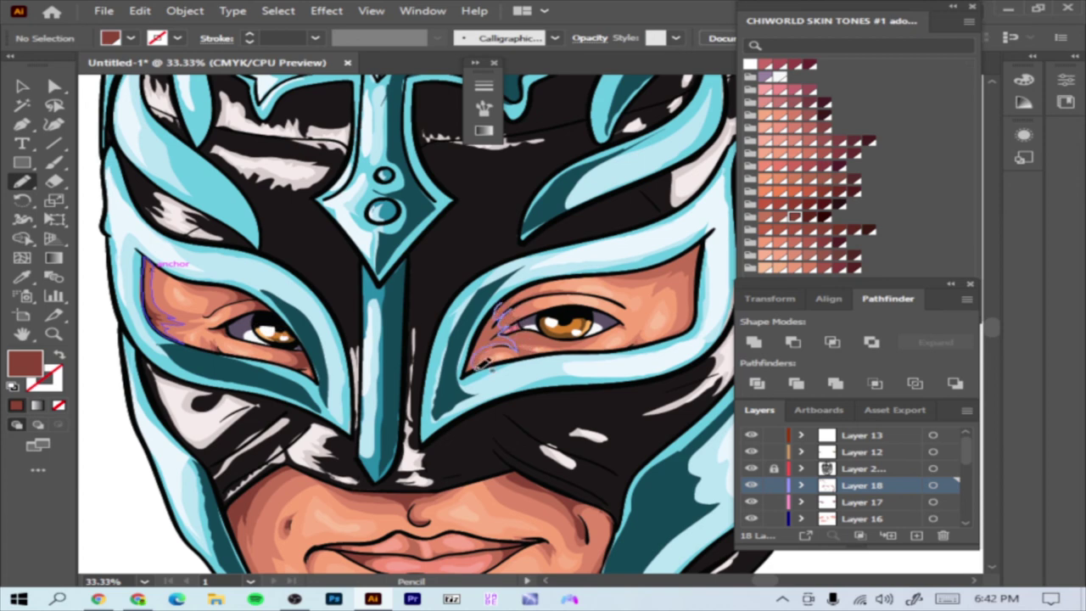
left_click_drag(486, 364, 541, 334)
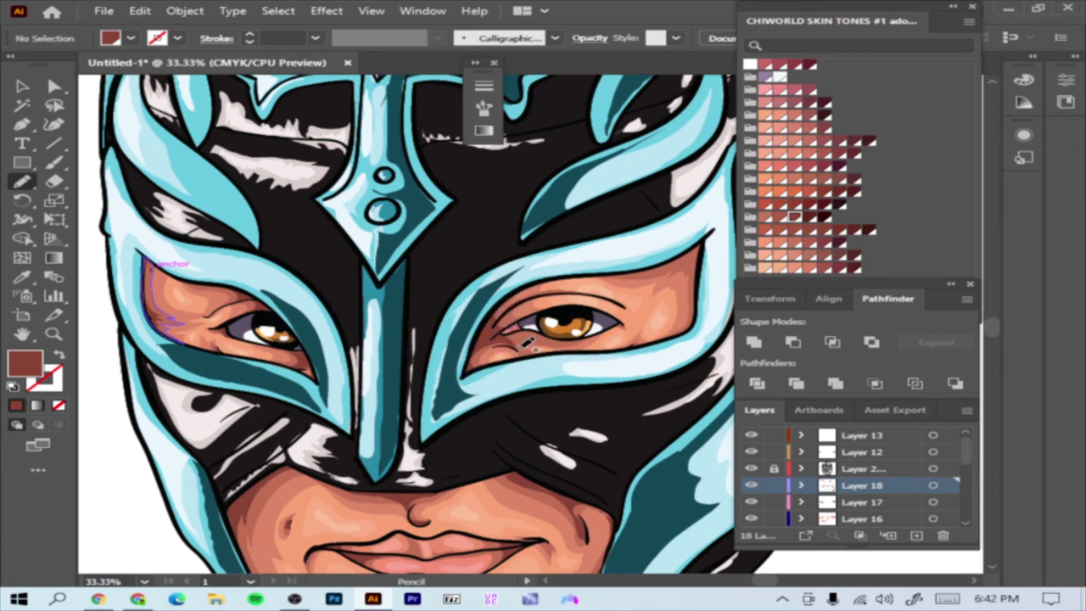
left_click_drag(514, 338, 578, 334)
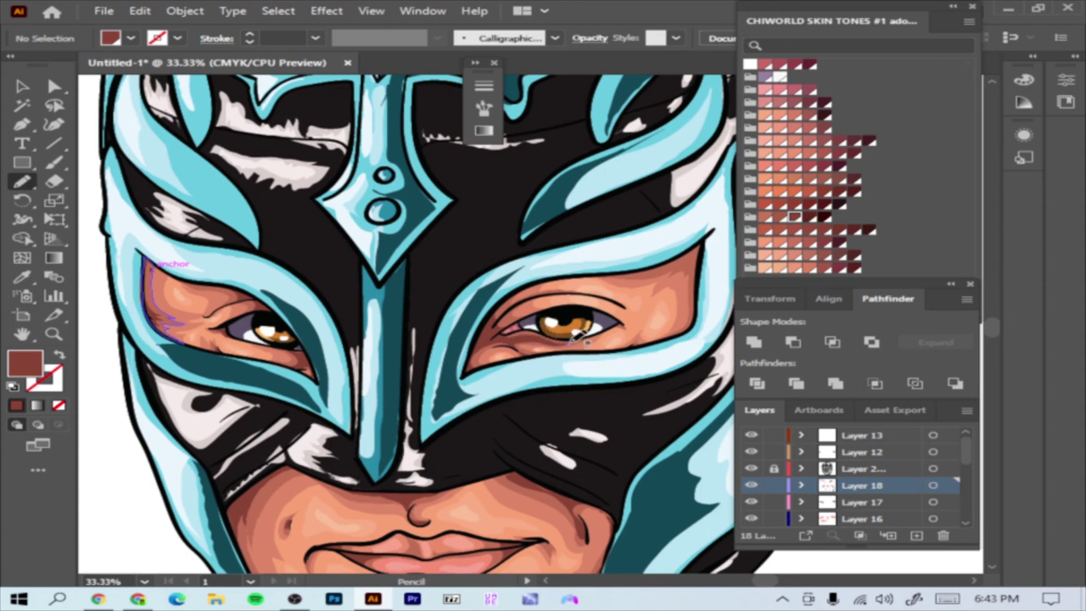
left_click_drag(698, 246, 696, 307)
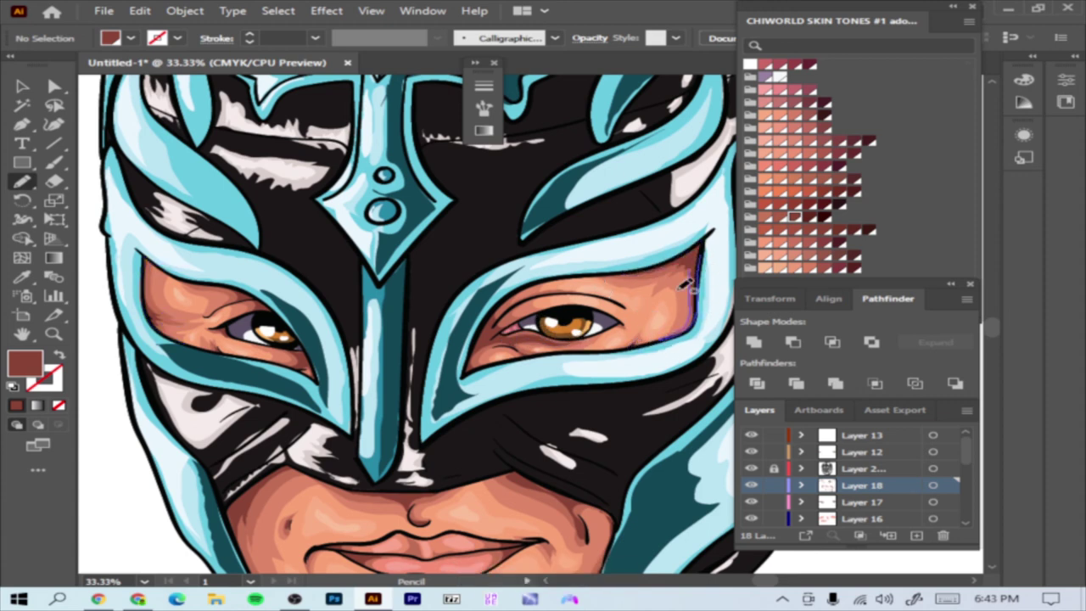
key("ctrl+minus")
key("ctrl+minus")
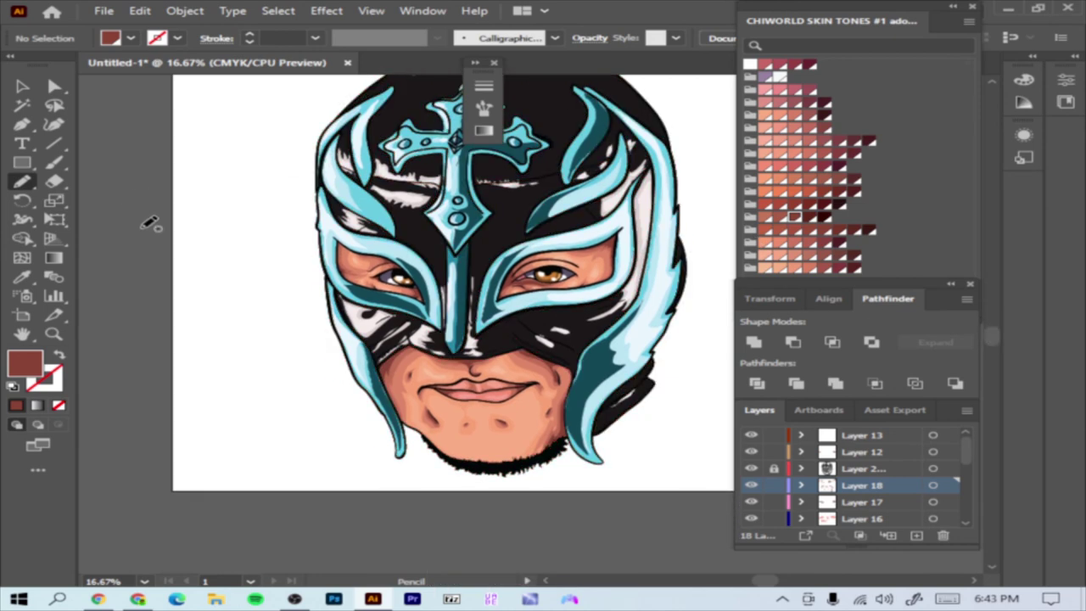
- Add a new background layer and set the fill colour to cyan
key("v")
scroll(897, 519, "down", 5)
key("ctrl+l")
key("ctrl+minus")
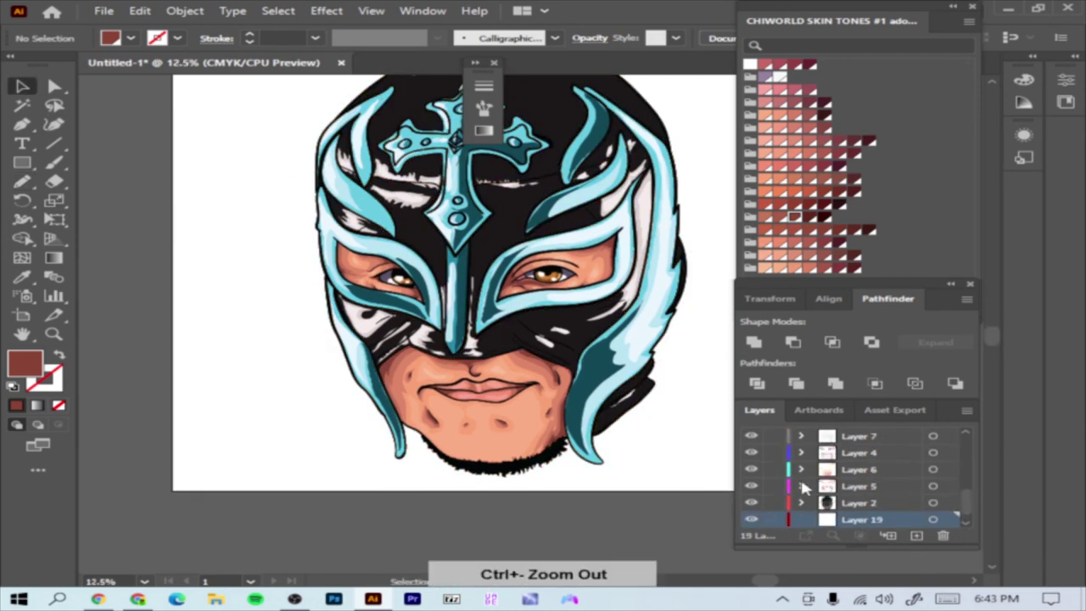
key("ctrl+minus")
double_click(24, 363)
left_click(819, 246)
left_click(1001, 152)
- Draw a cyan rectangle over the whole artboard and lock the background layer
key("m")
left_click_drag(337, 163, 675, 424)
scroll(897, 509, "down", 1)
left_click(774, 502)
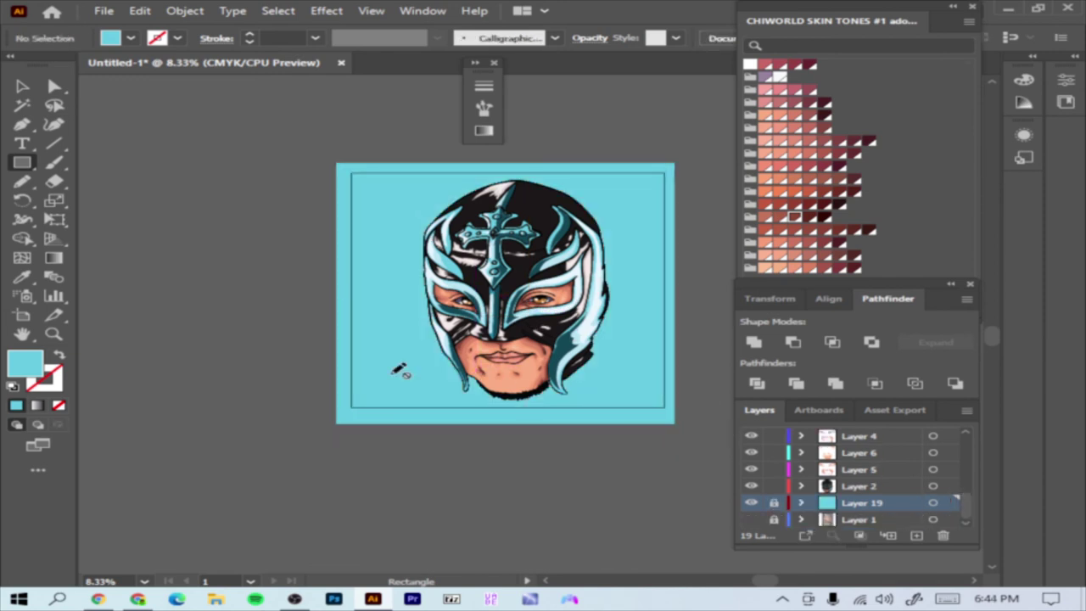
key("v")
key("ctrl+plus")
key("ctrl+plus")
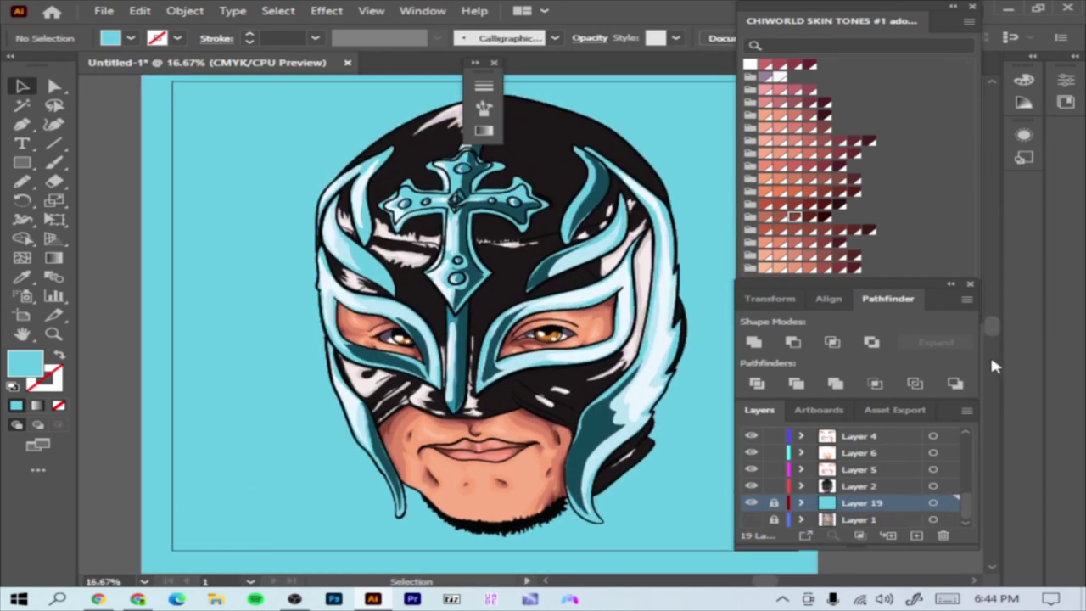